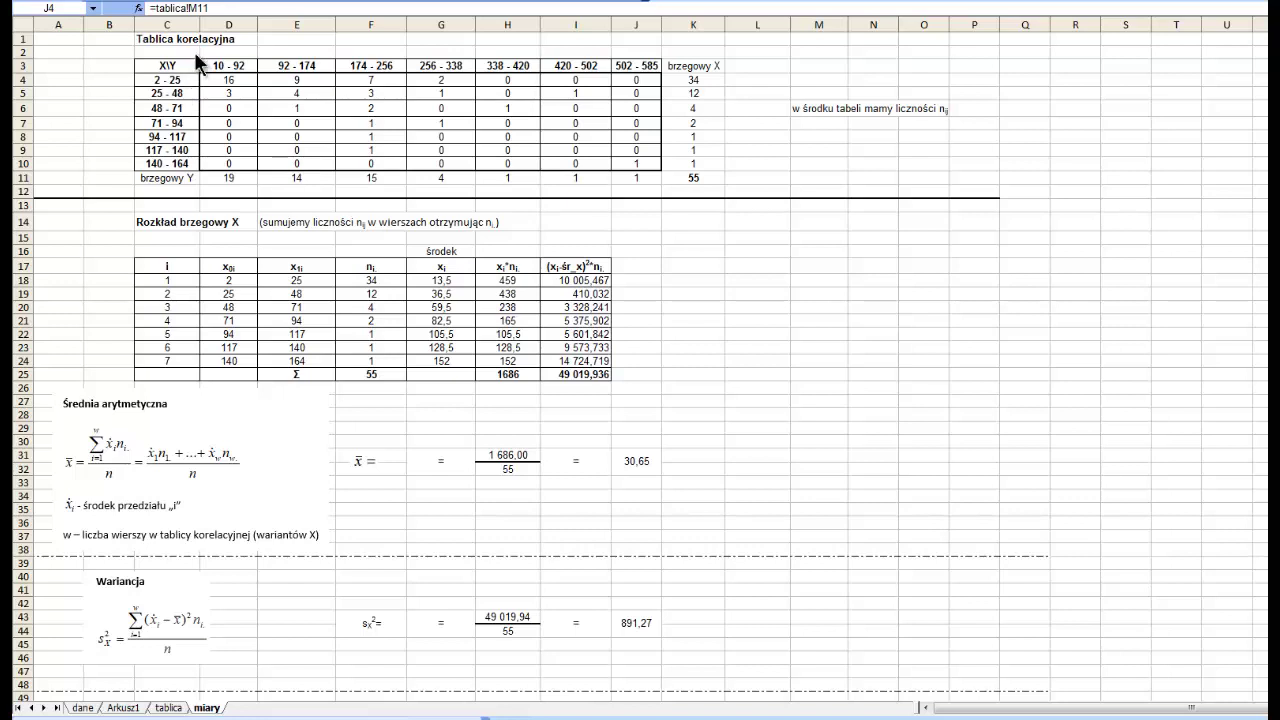
Step: Examine the correlation table's X and Y class intervals, its inner frequencies D4:J10, and the brzegowy X column
click(176, 42)
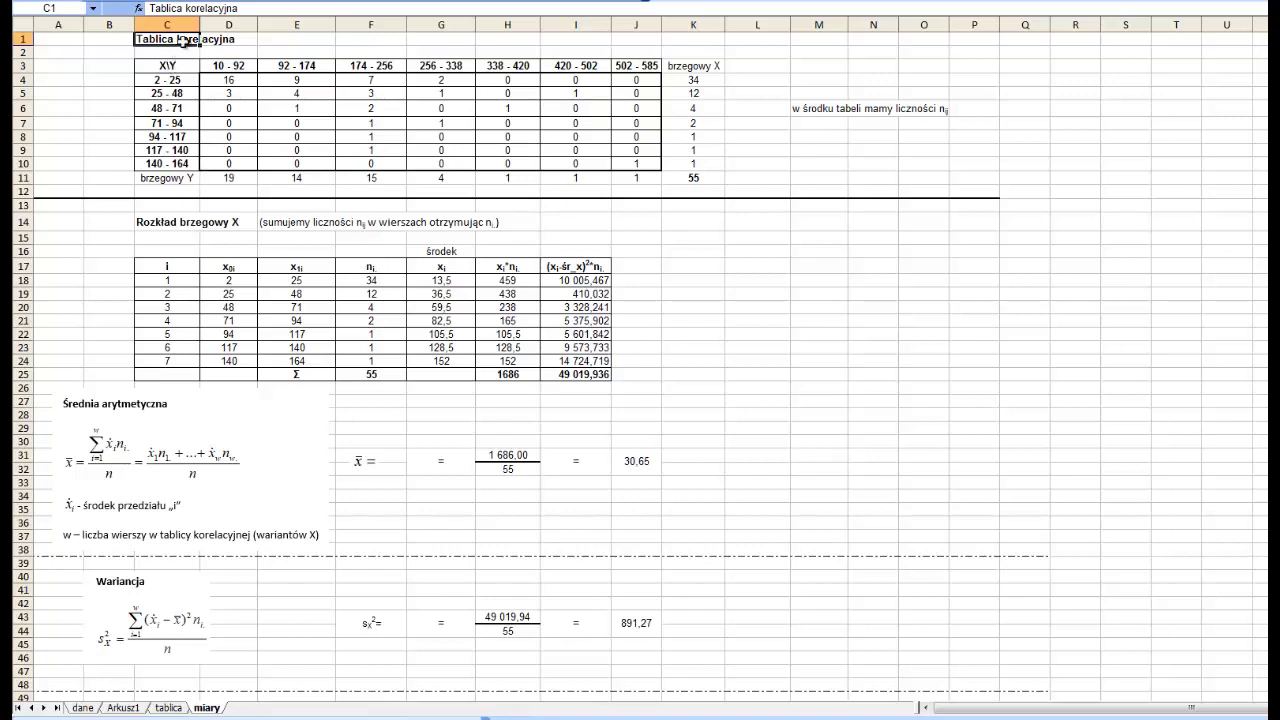
drag(176, 80, 176, 163)
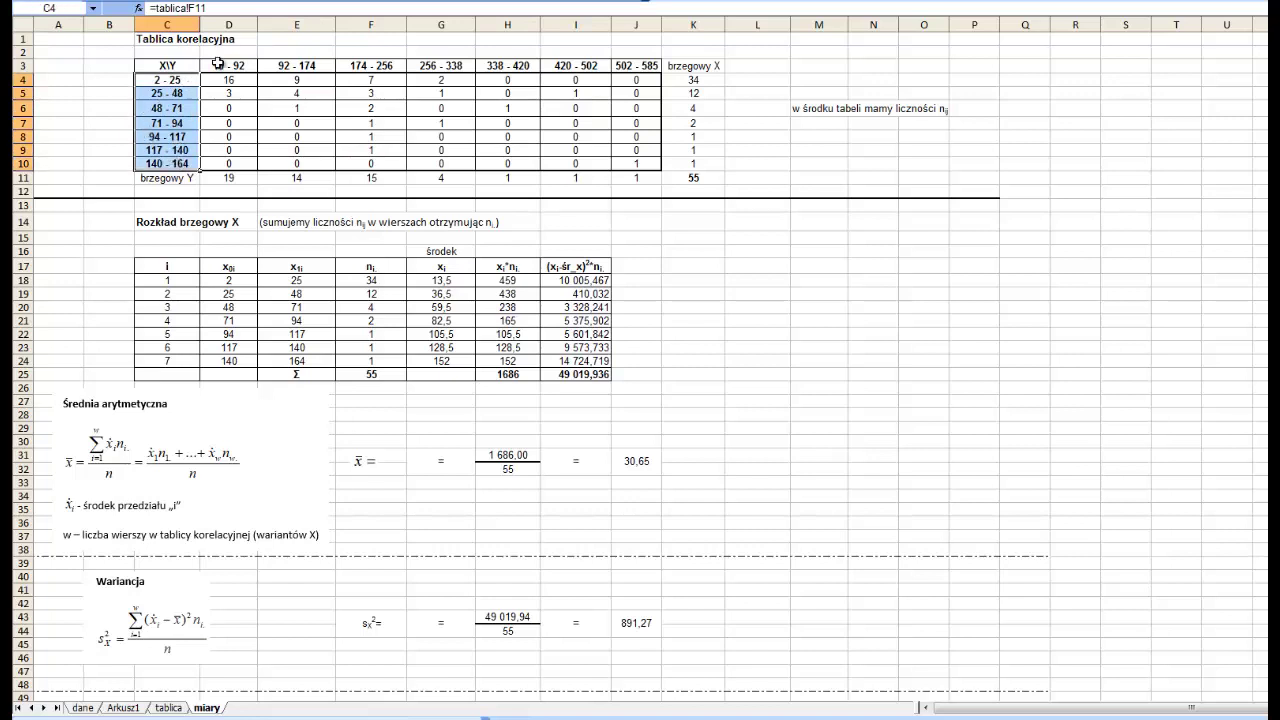
drag(220, 64, 648, 64)
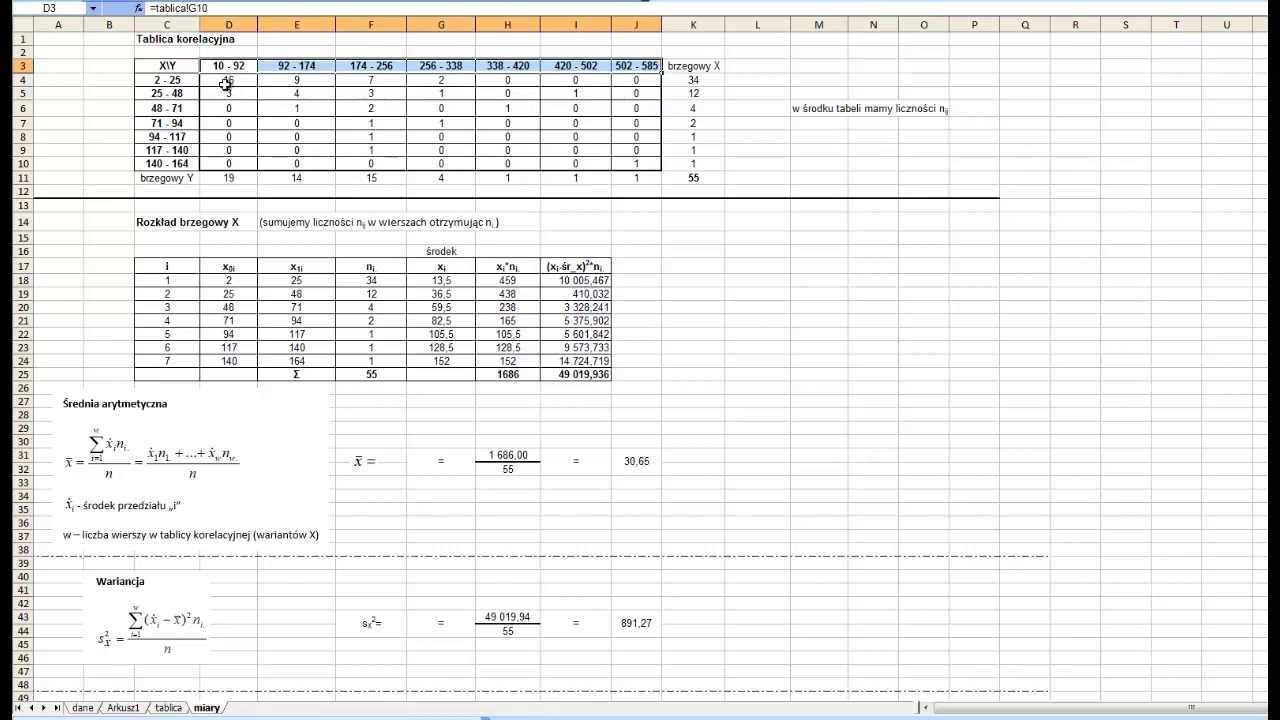
drag(232, 80, 627, 161)
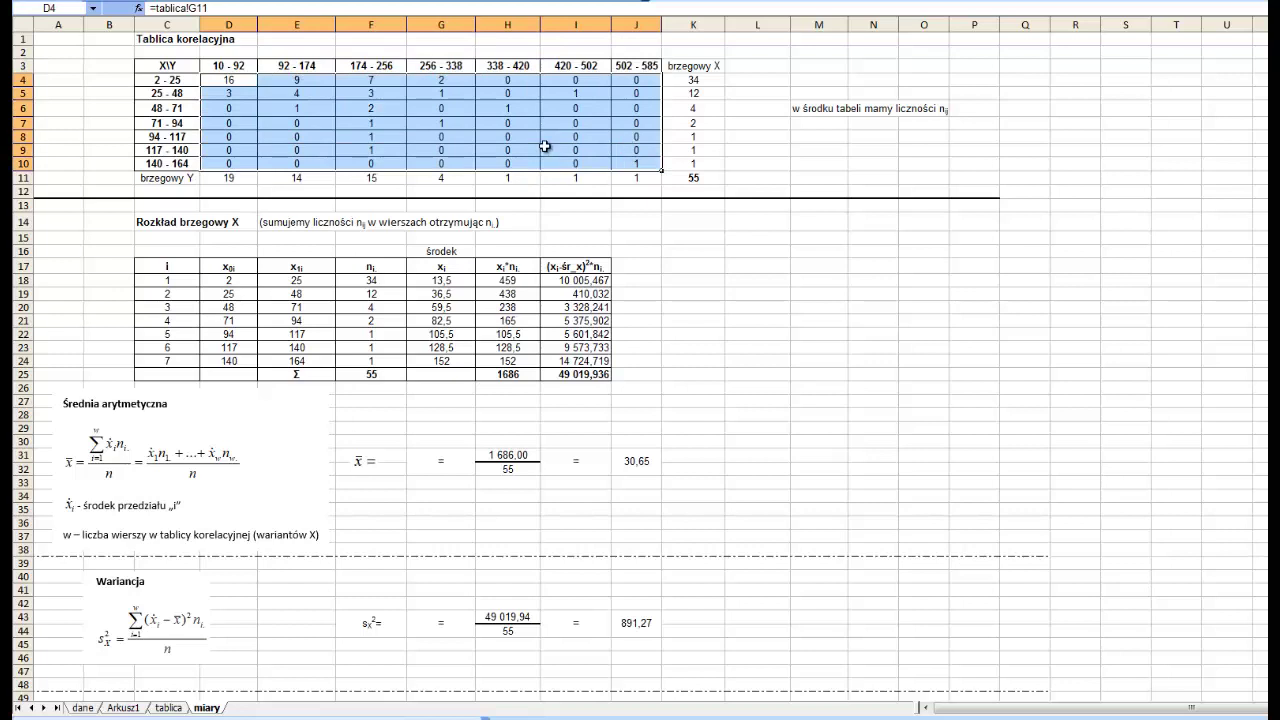
click(428, 119)
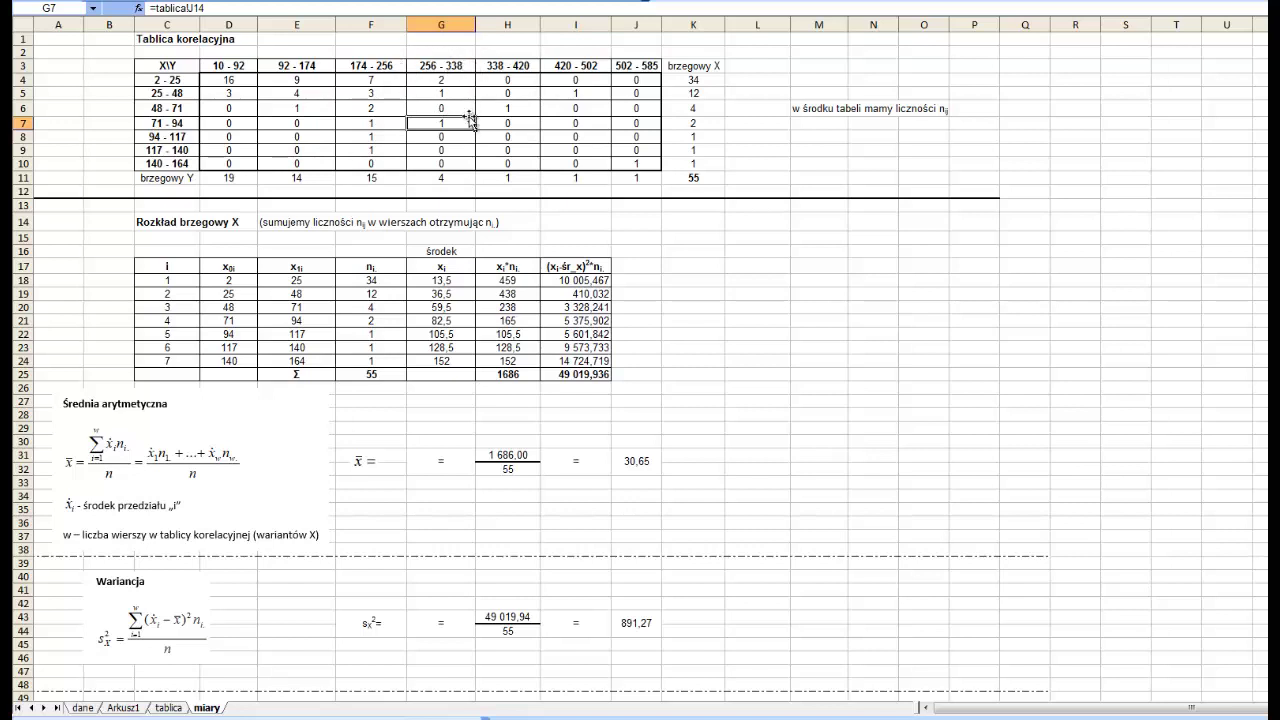
click(708, 77)
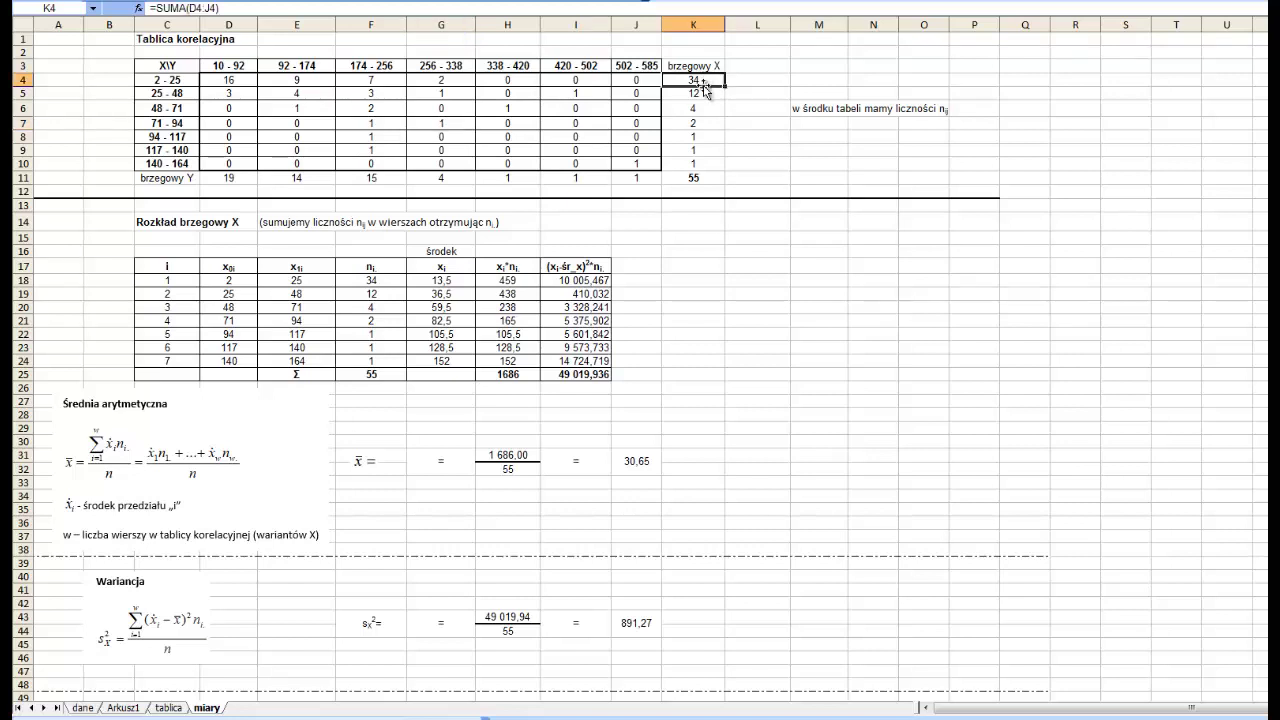
click(698, 65)
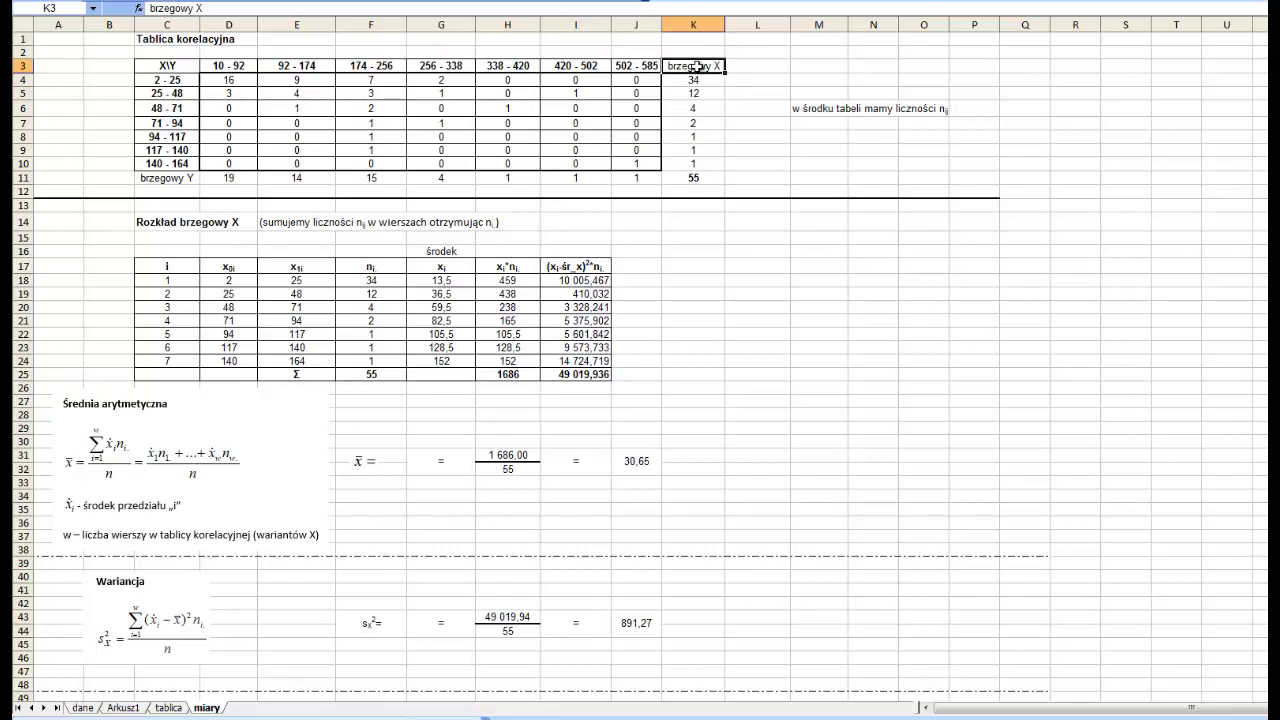
drag(150, 79, 157, 163)
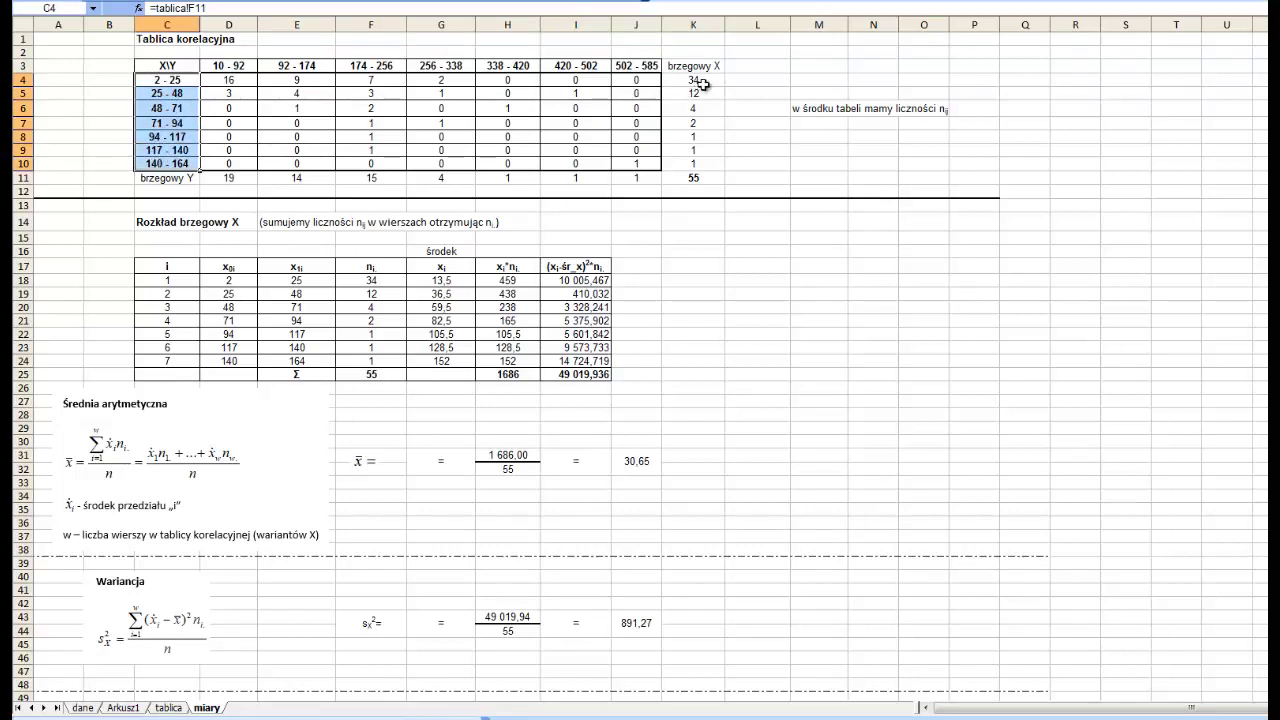
drag(708, 80, 714, 167)
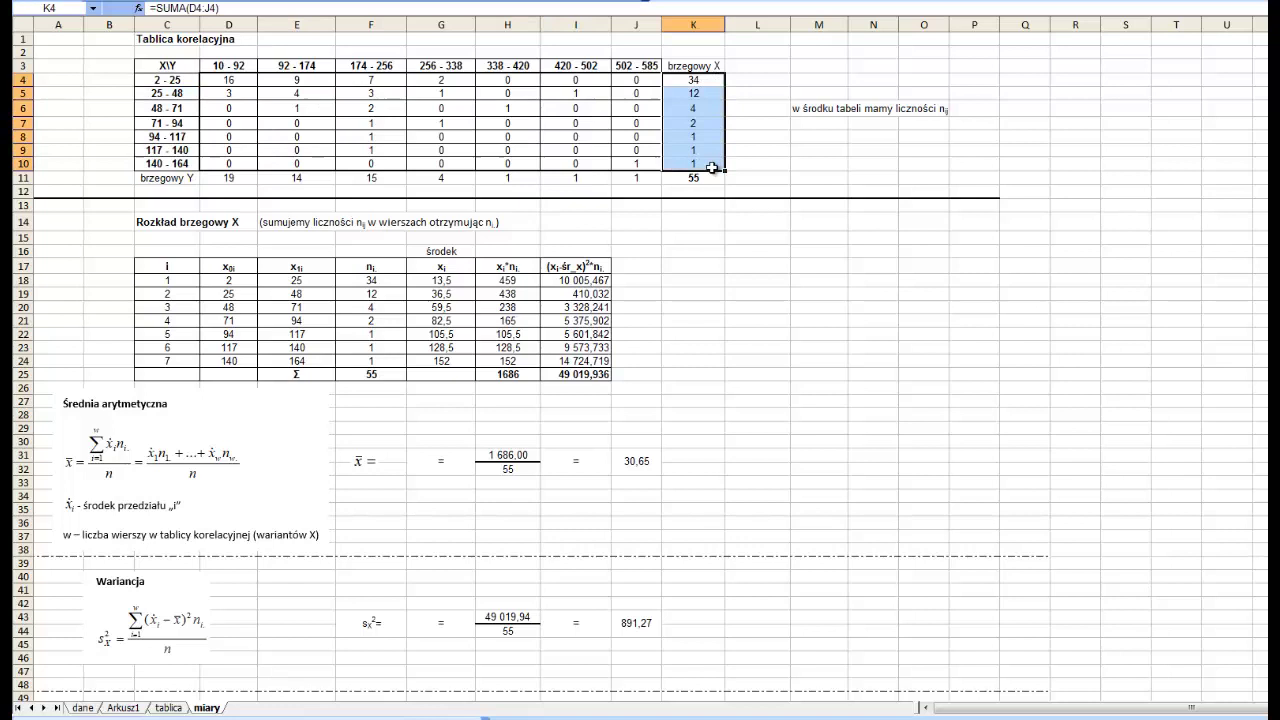
Step: Check the row-sum formula =SUMA(D4:J4) in K4 and copy it down the brzegowy X column through K10
double_click(703, 81)
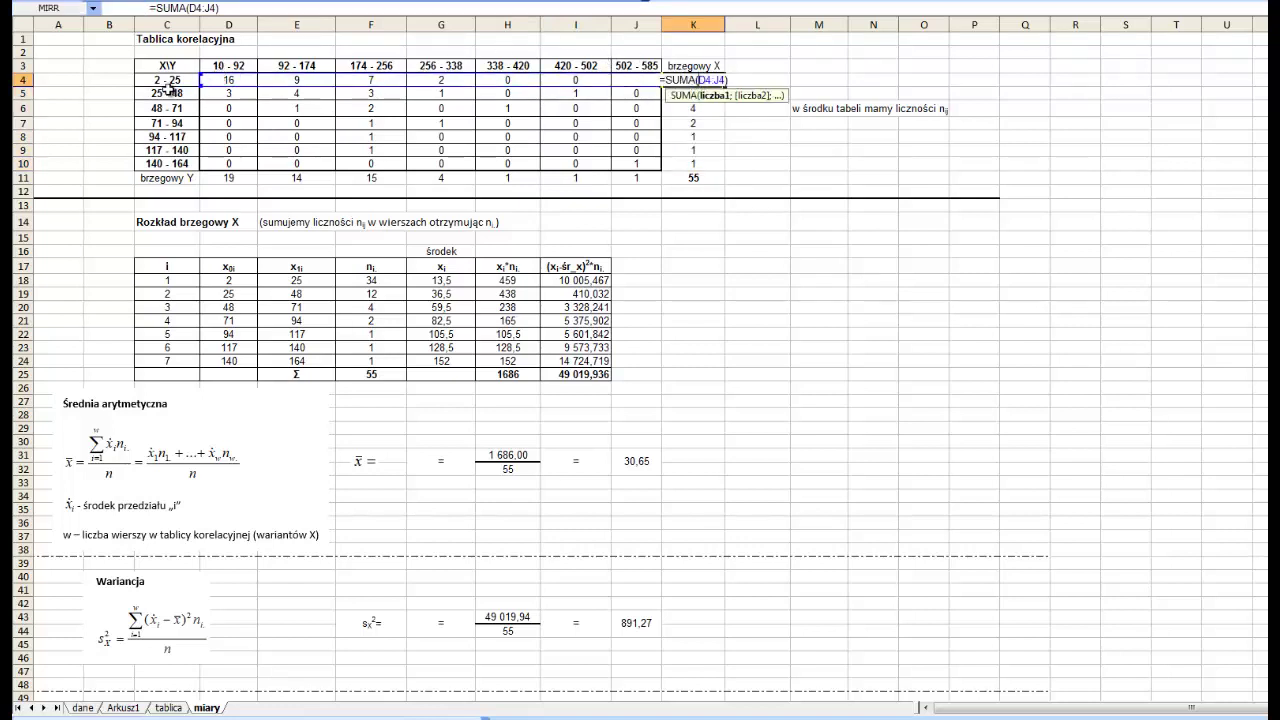
key(Escape)
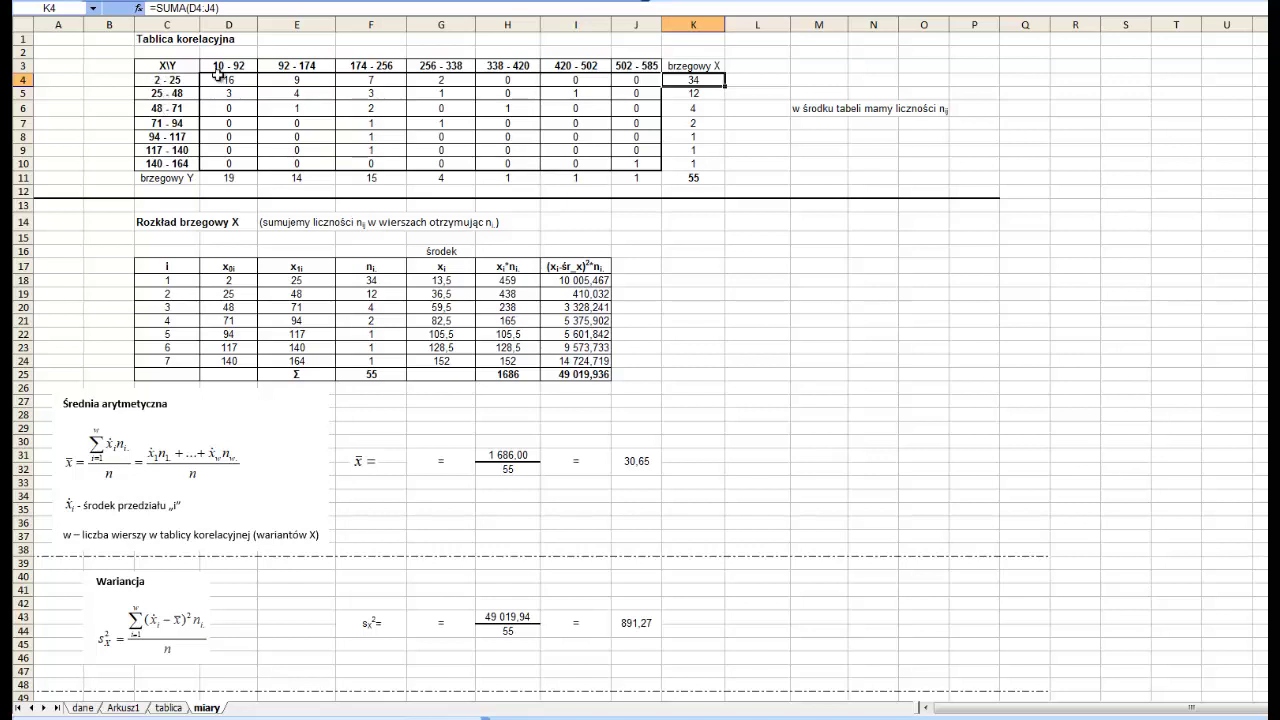
drag(218, 78, 640, 79)
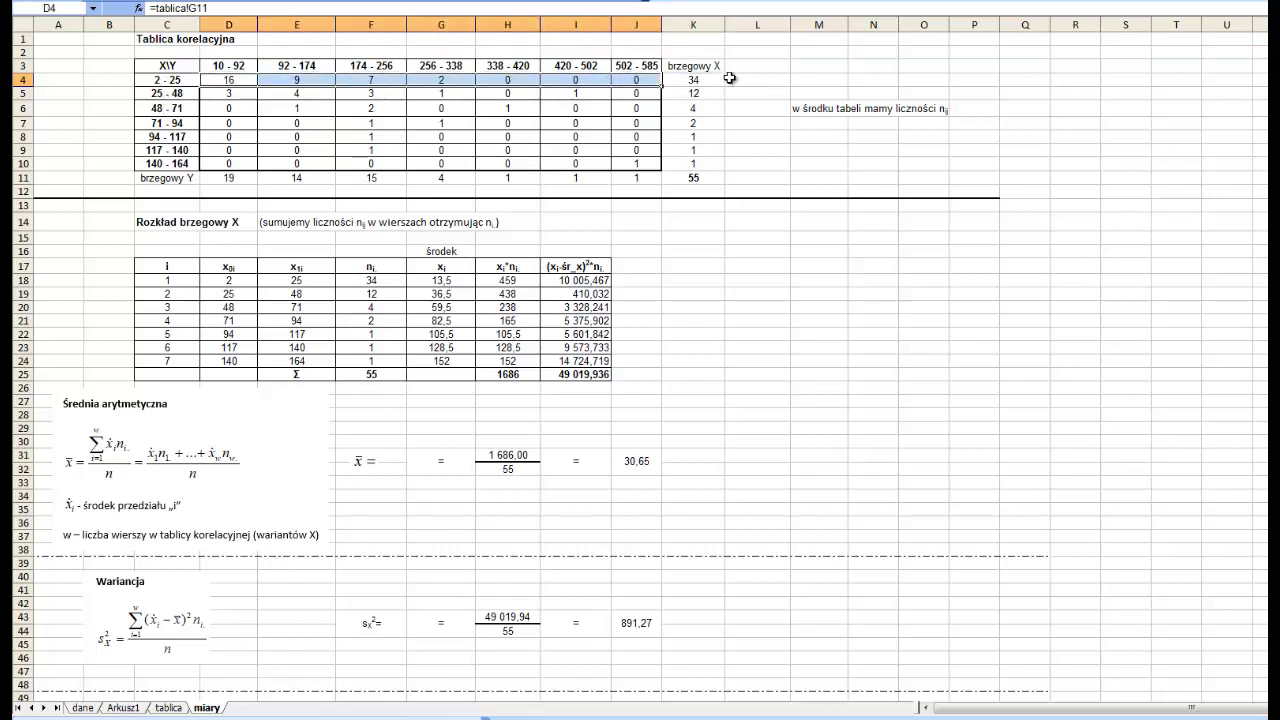
double_click(706, 79)
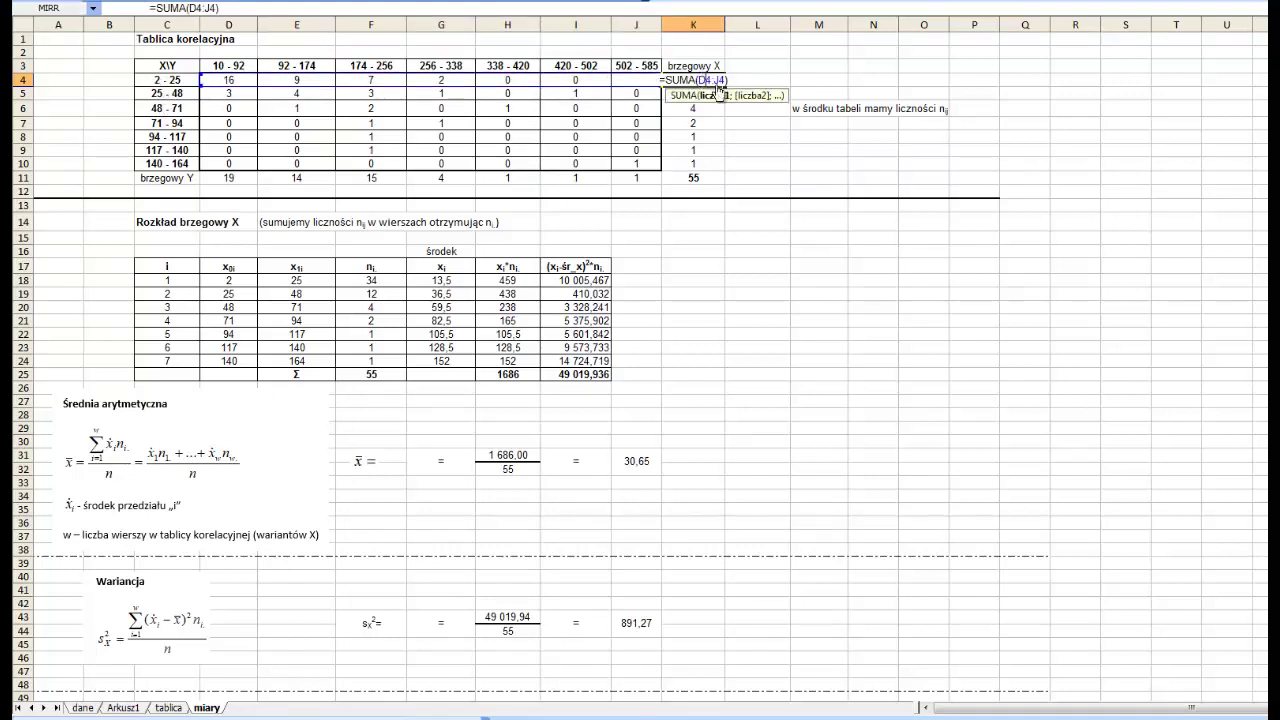
key(Escape)
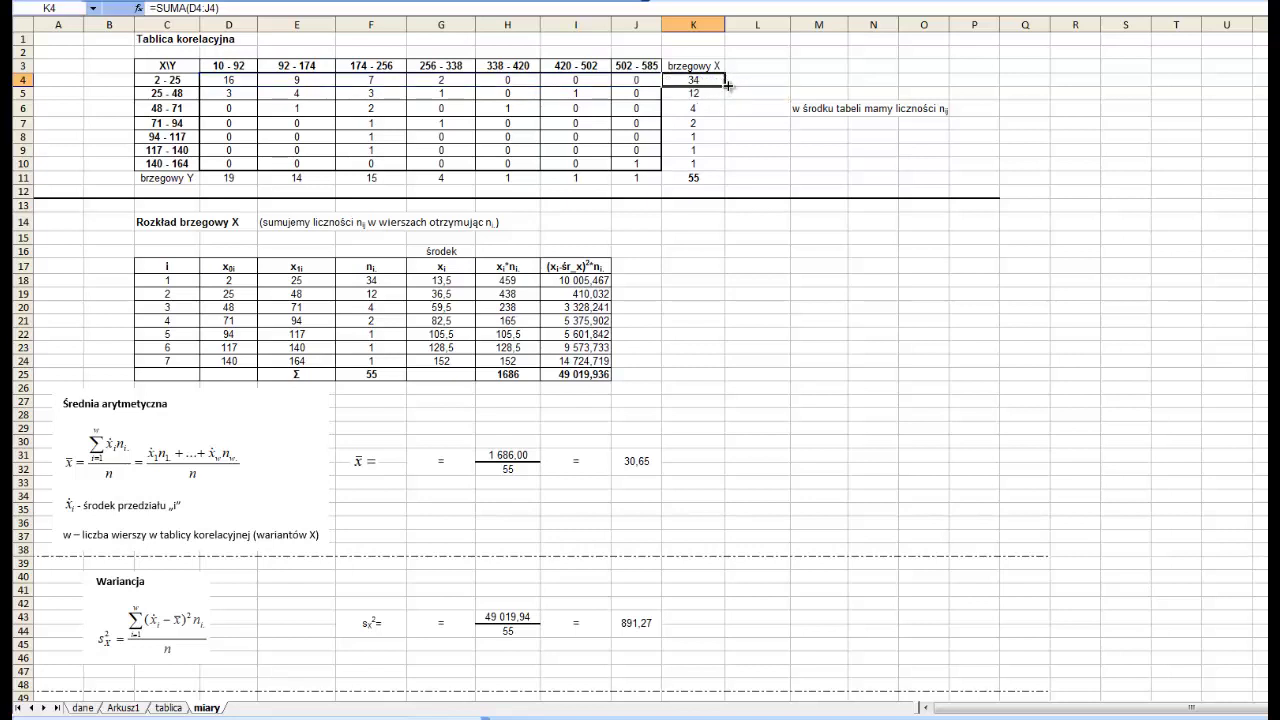
drag(728, 87, 722, 166)
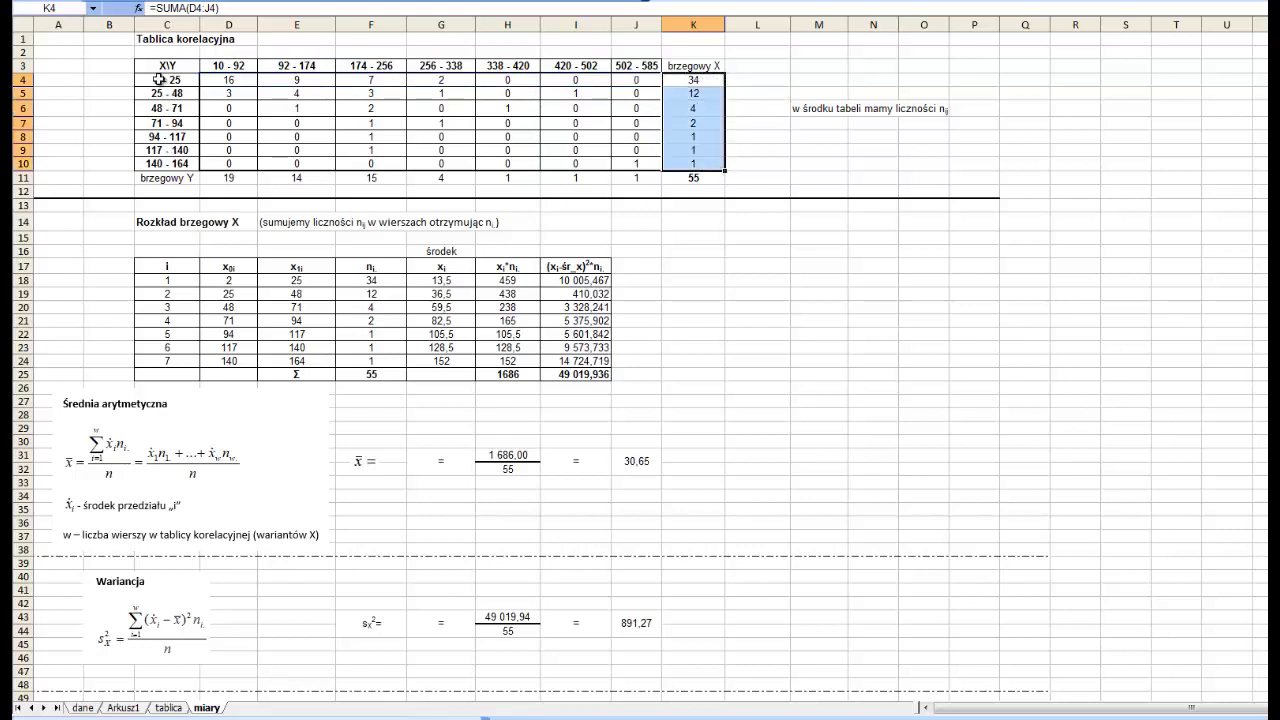
click(696, 94)
click(174, 97)
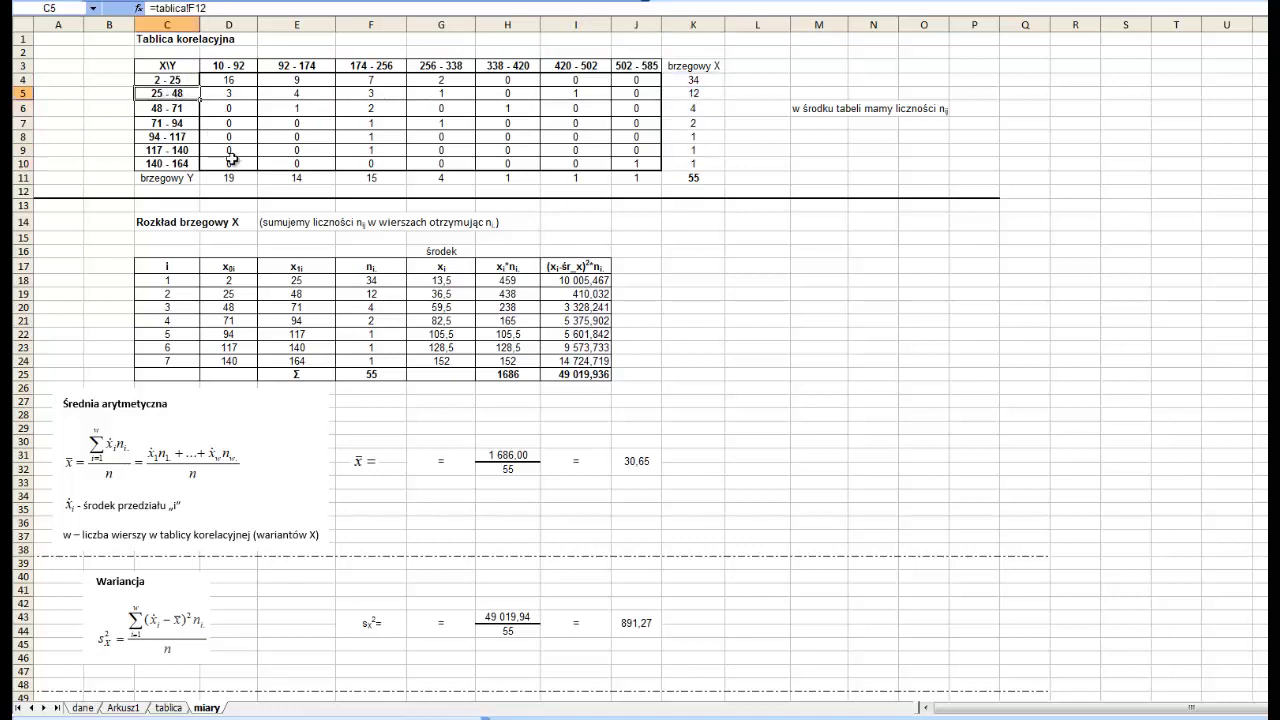
click(696, 93)
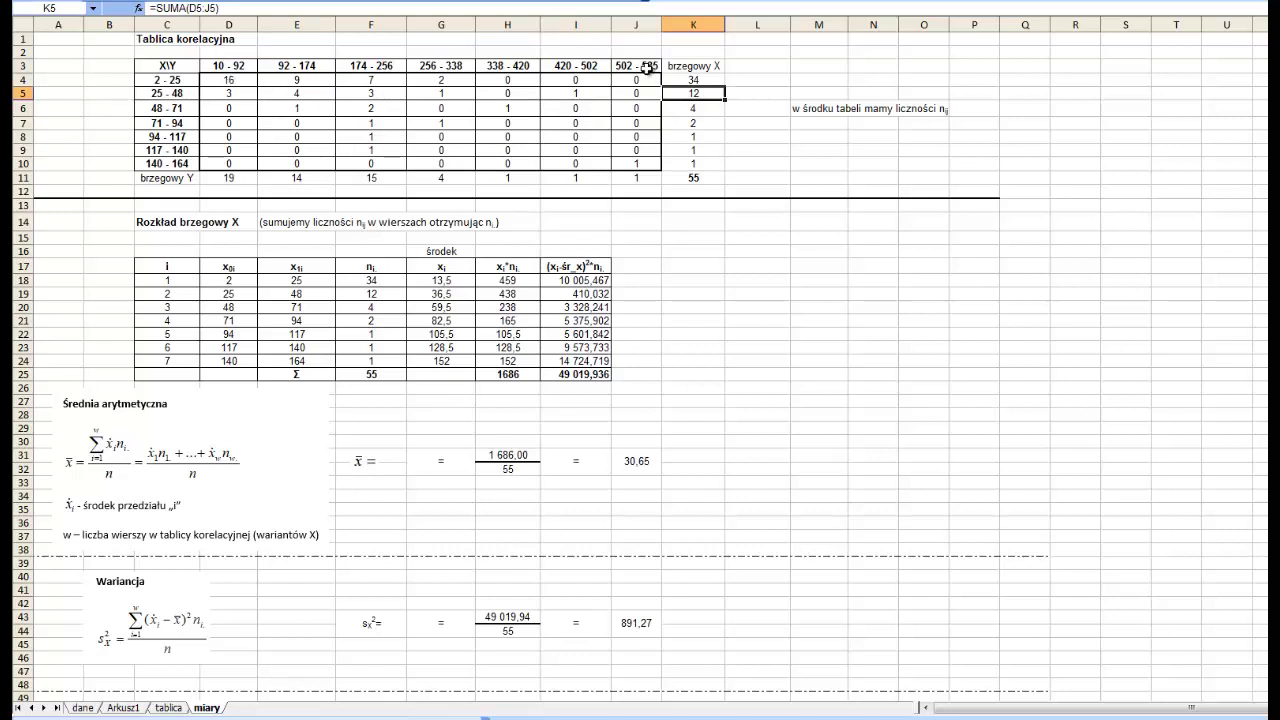
Step: Examine the brzegowy Y row against the Y and X class intervals, inspecting the column-sum formulas in D11 and E11
click(158, 177)
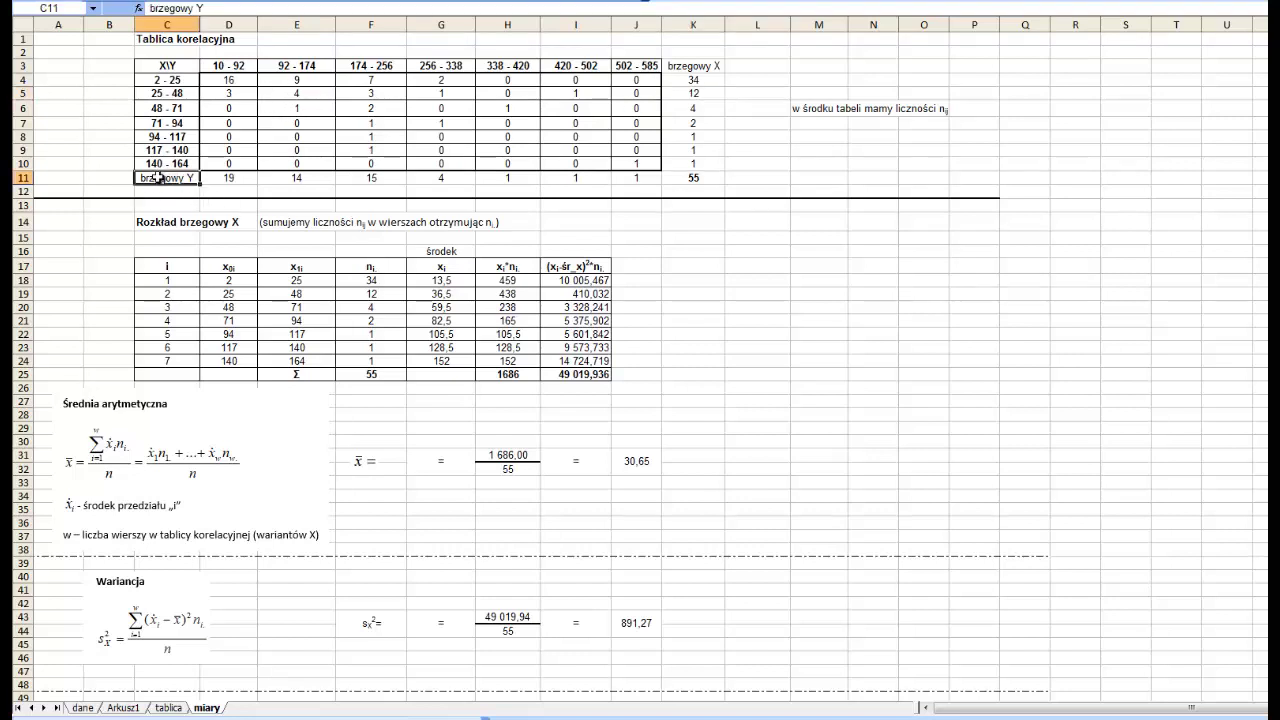
drag(229, 62, 636, 62)
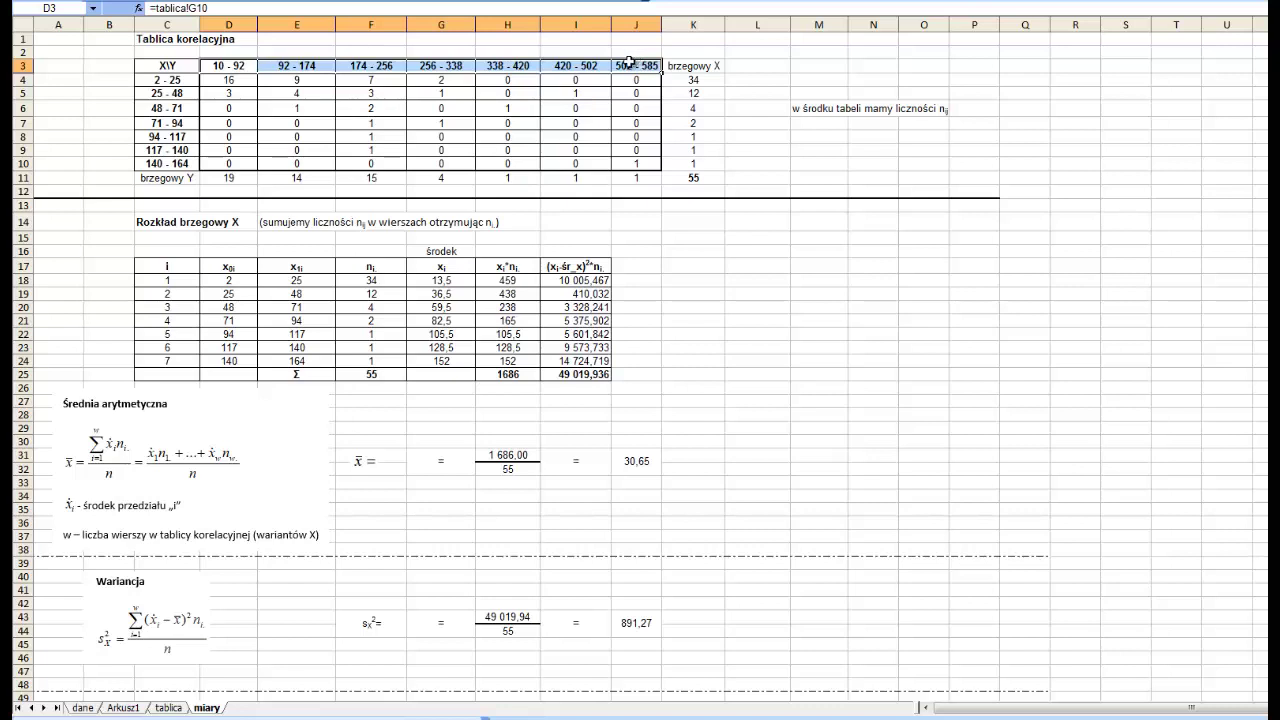
drag(220, 177, 625, 177)
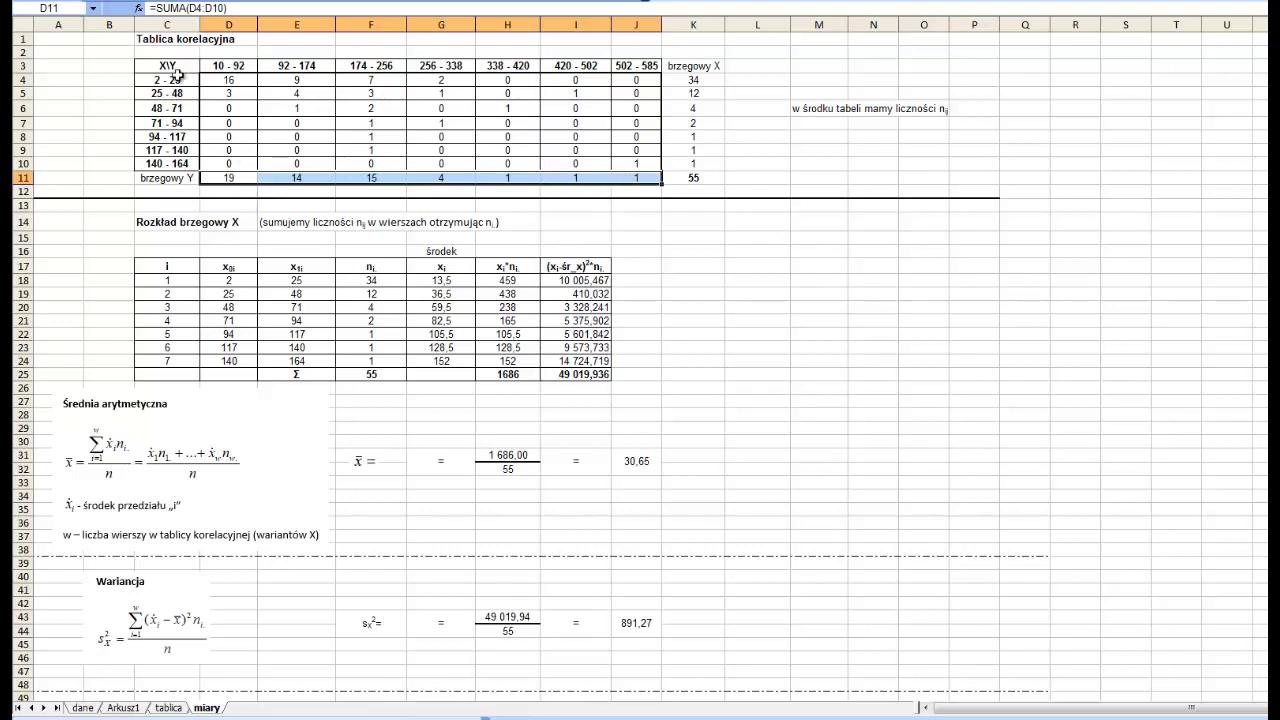
drag(177, 72, 170, 164)
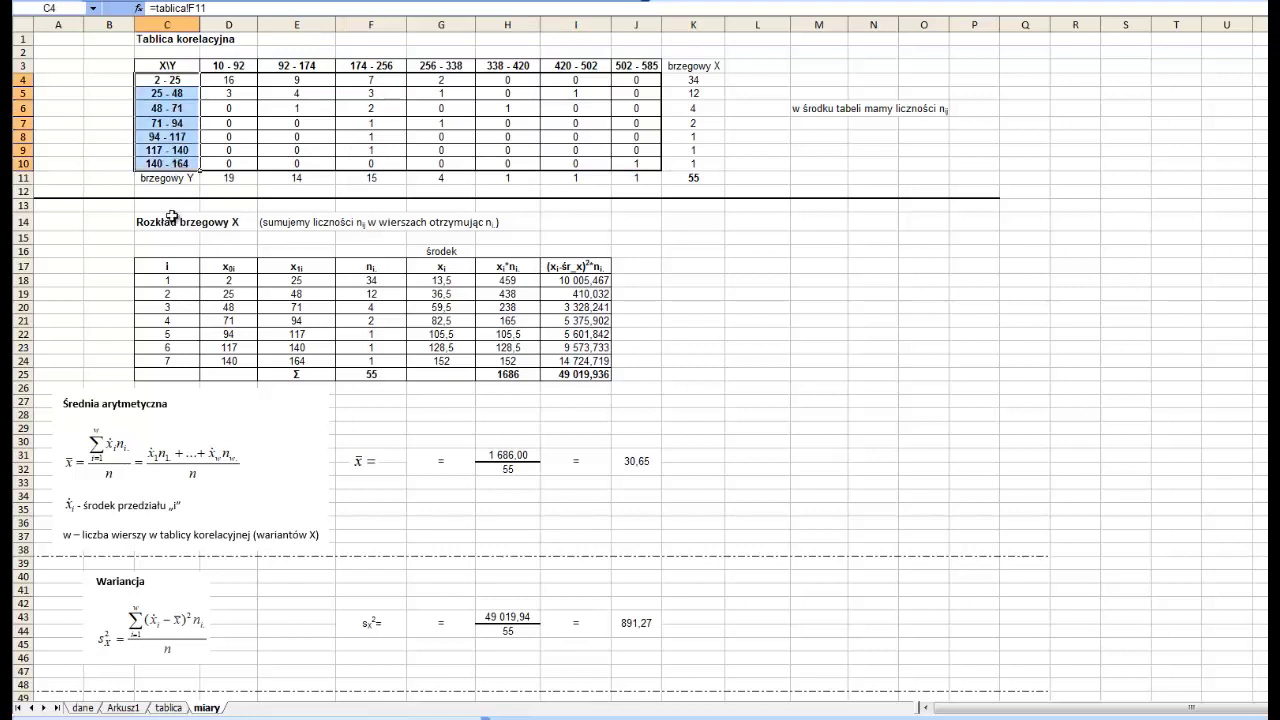
click(217, 178)
double_click(217, 178)
key(Escape)
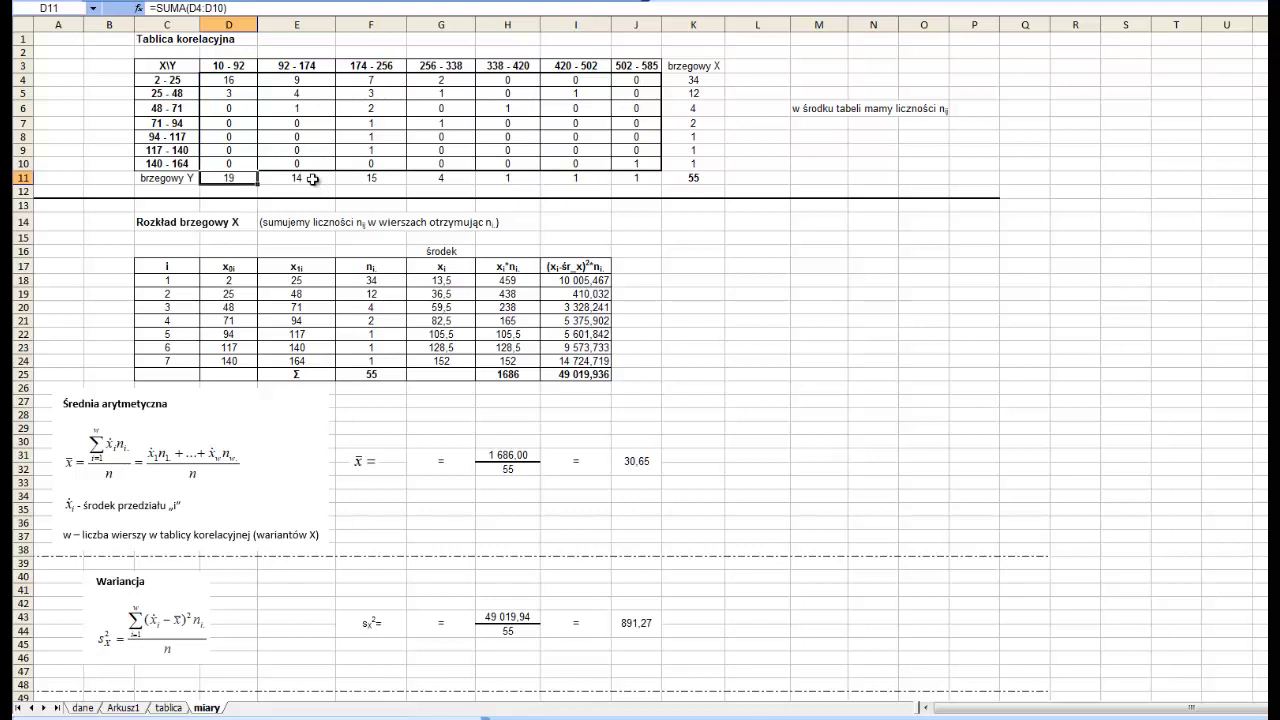
double_click(313, 178)
key(Escape)
Step: Inspect the grand-total formula in K11 against both marginal distributions and review the whole correlation table C3:K11
click(688, 176)
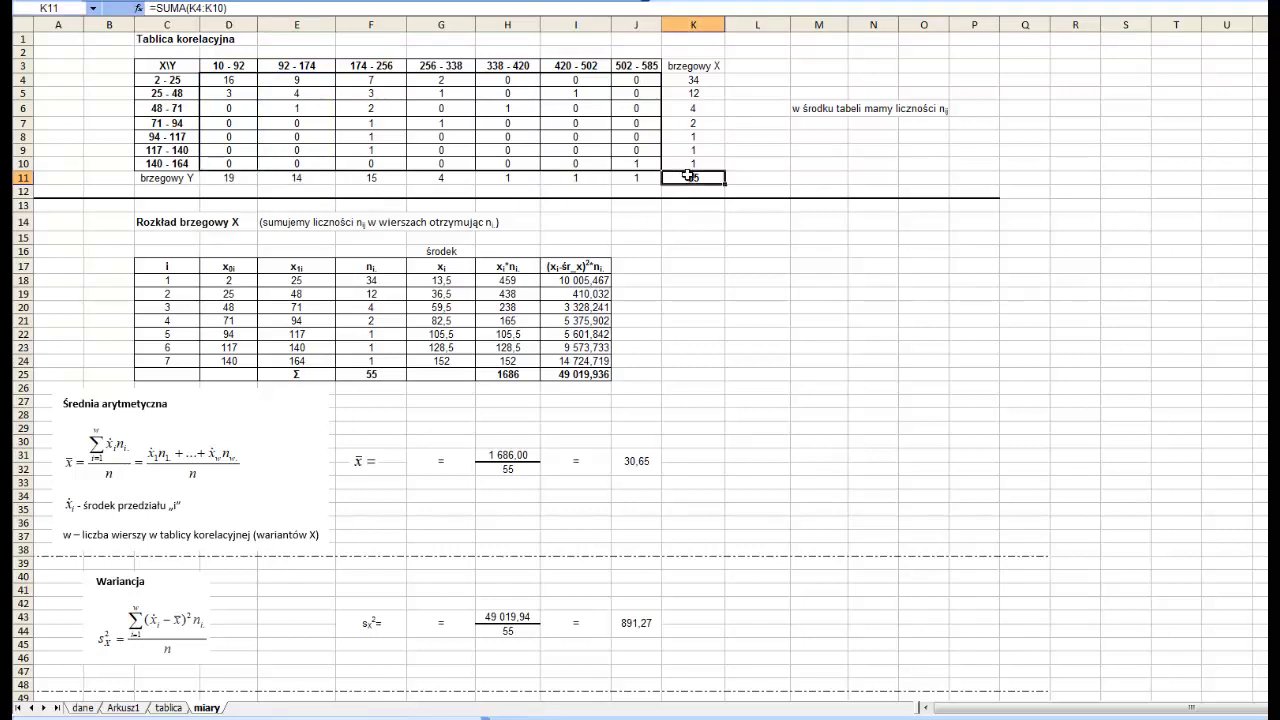
double_click(688, 176)
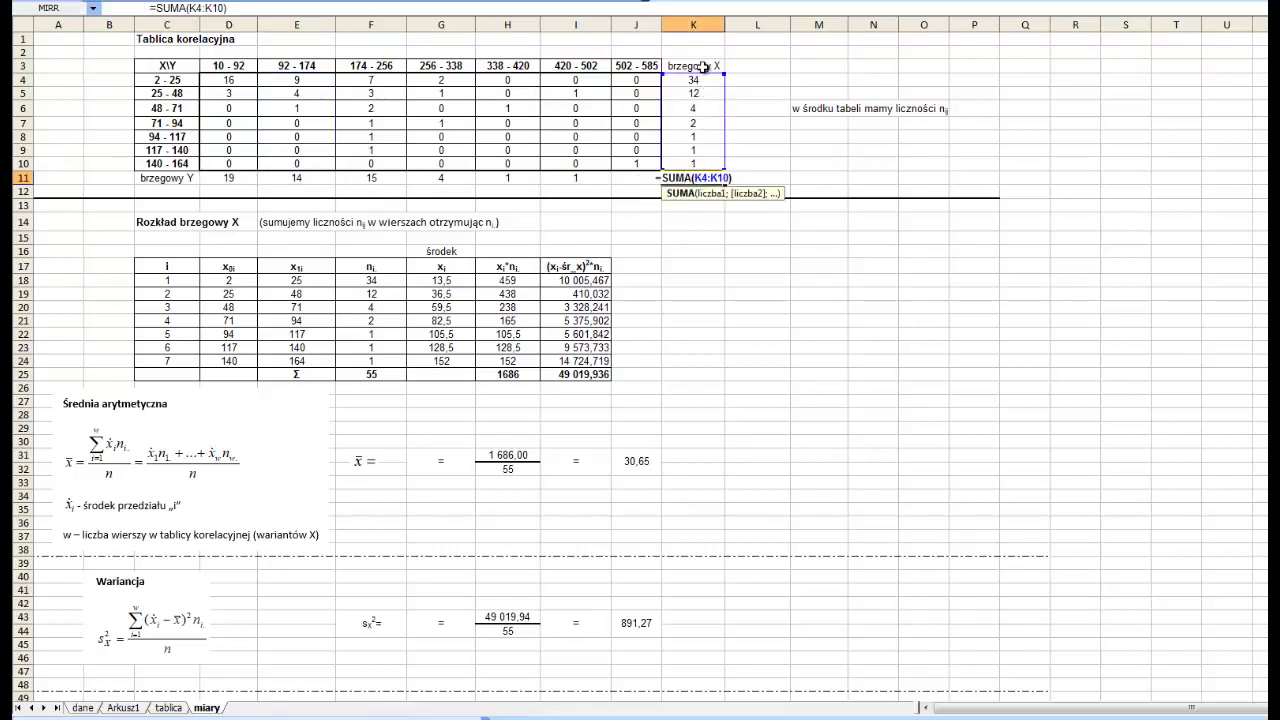
drag(704, 73, 705, 114)
drag(641, 176, 245, 176)
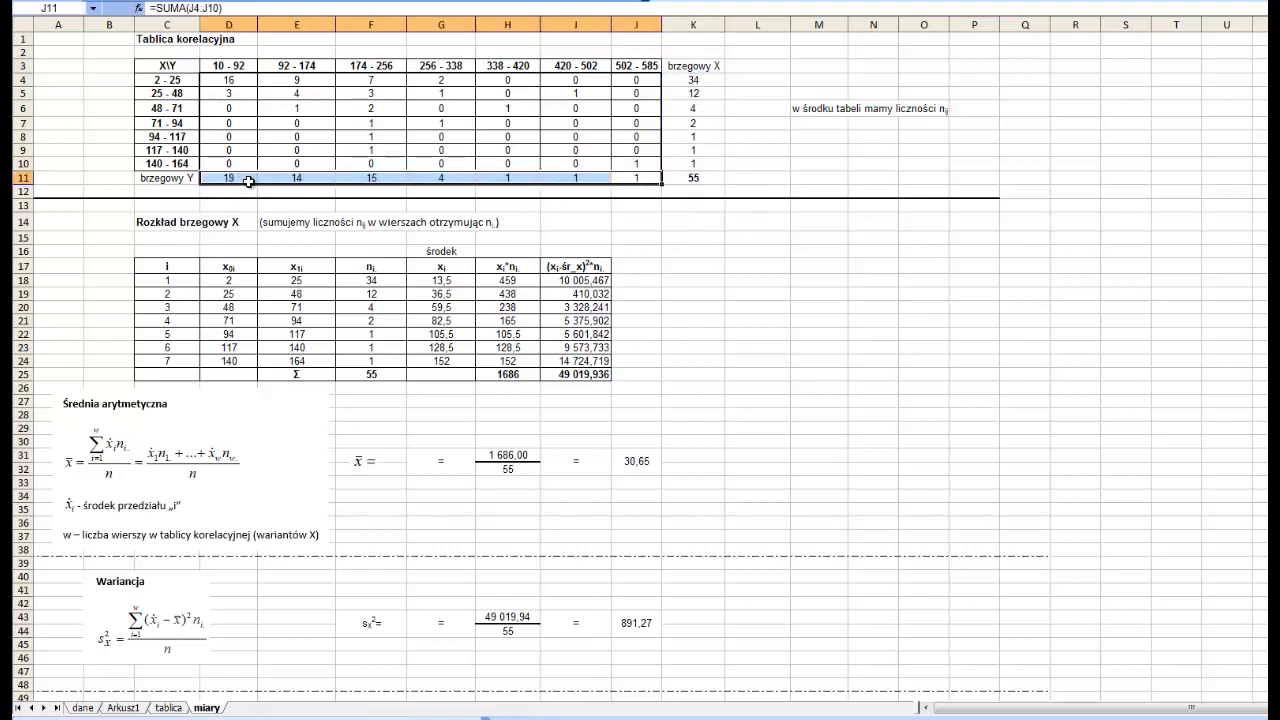
click(702, 178)
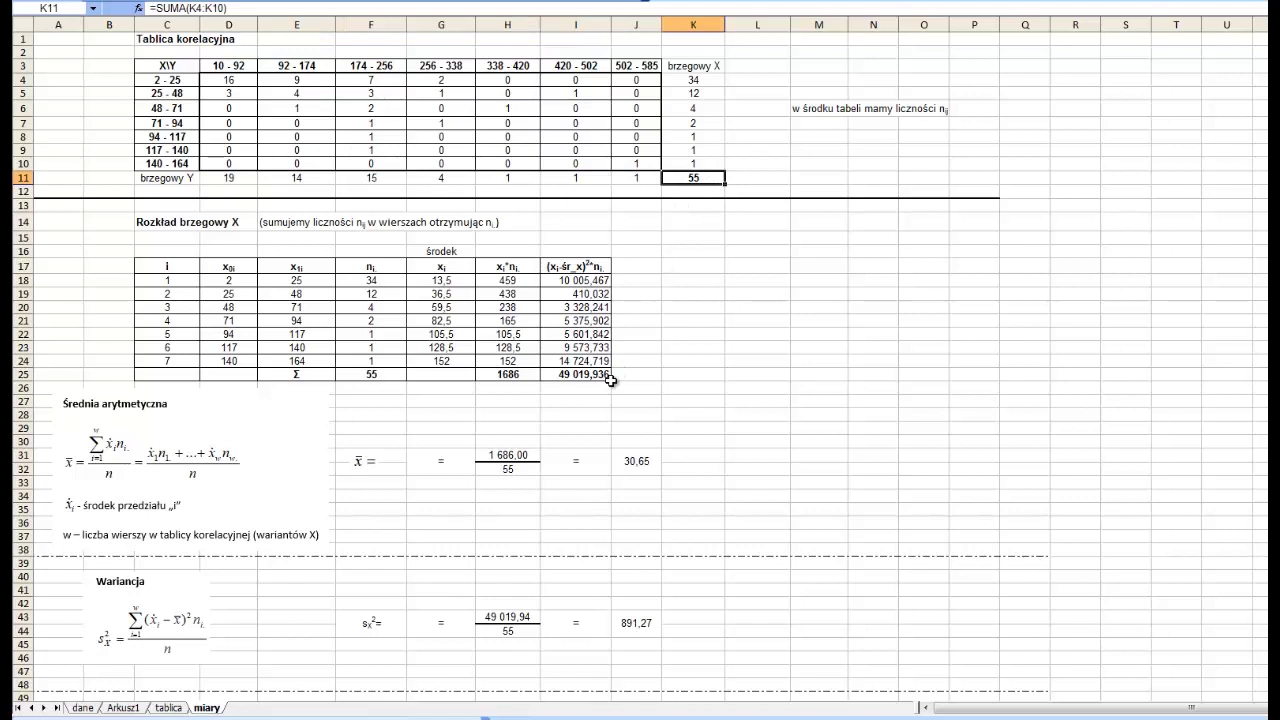
click(182, 64)
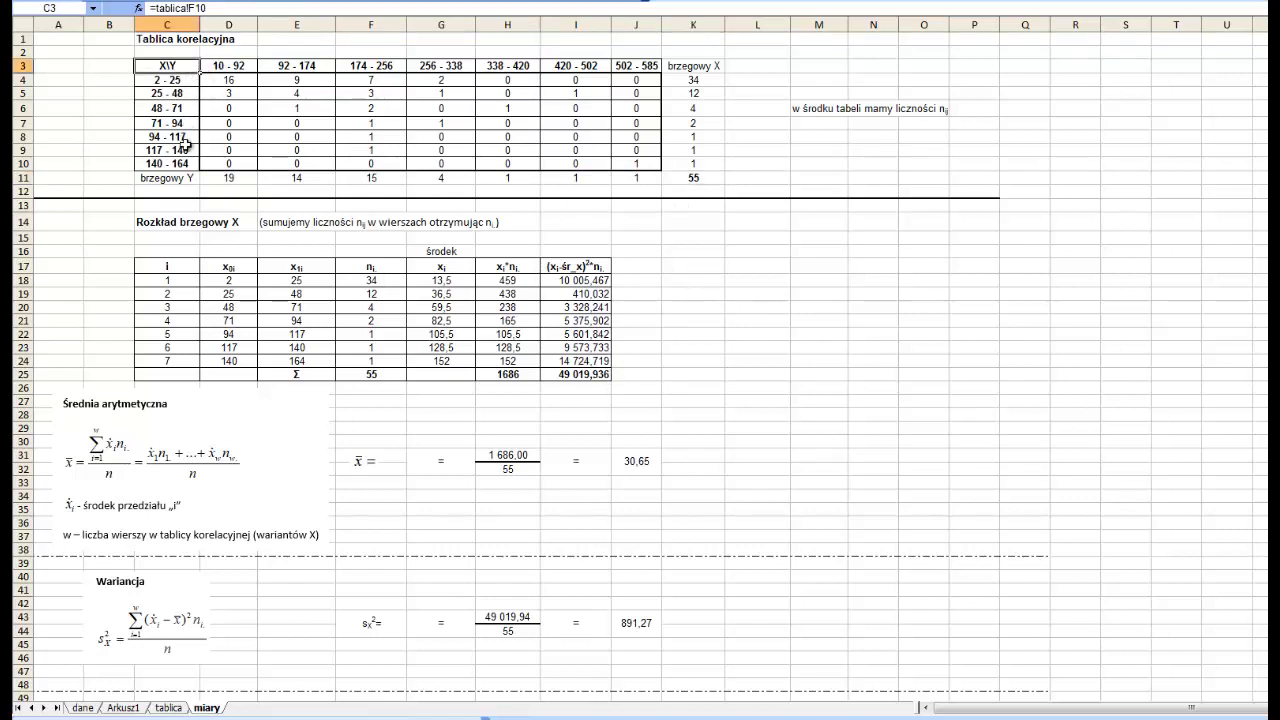
click(177, 41)
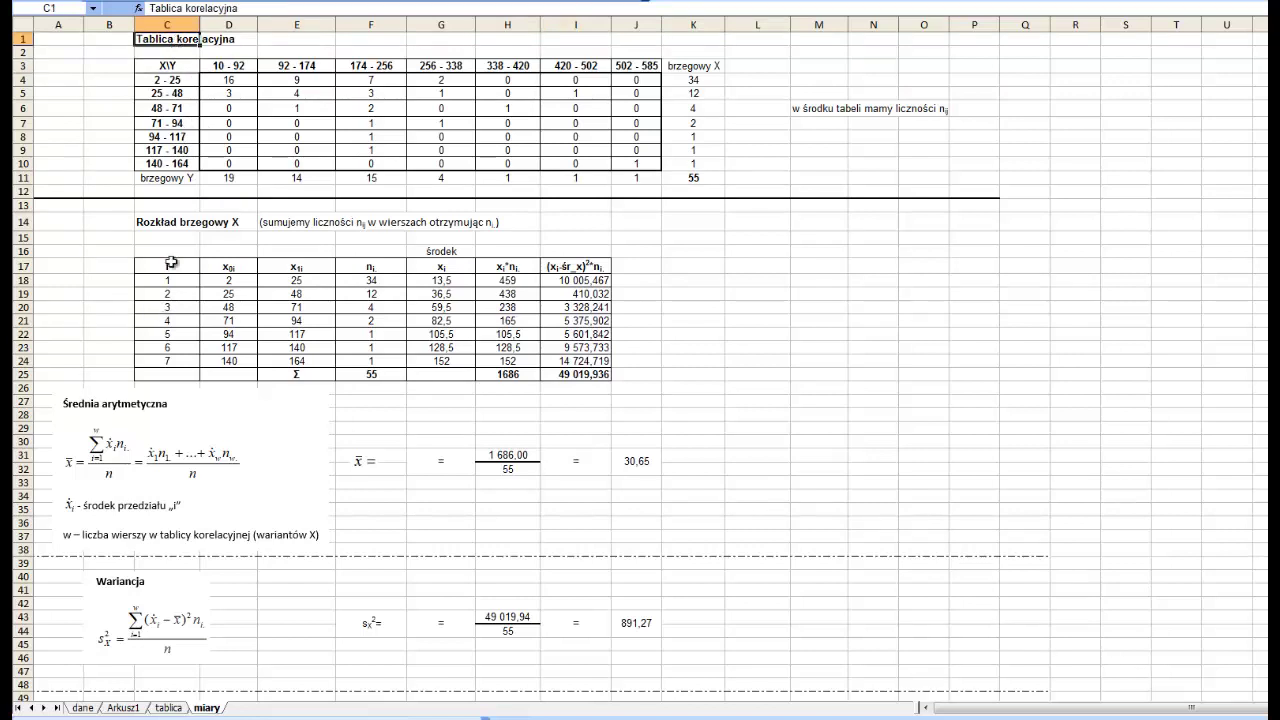
drag(183, 68, 690, 178)
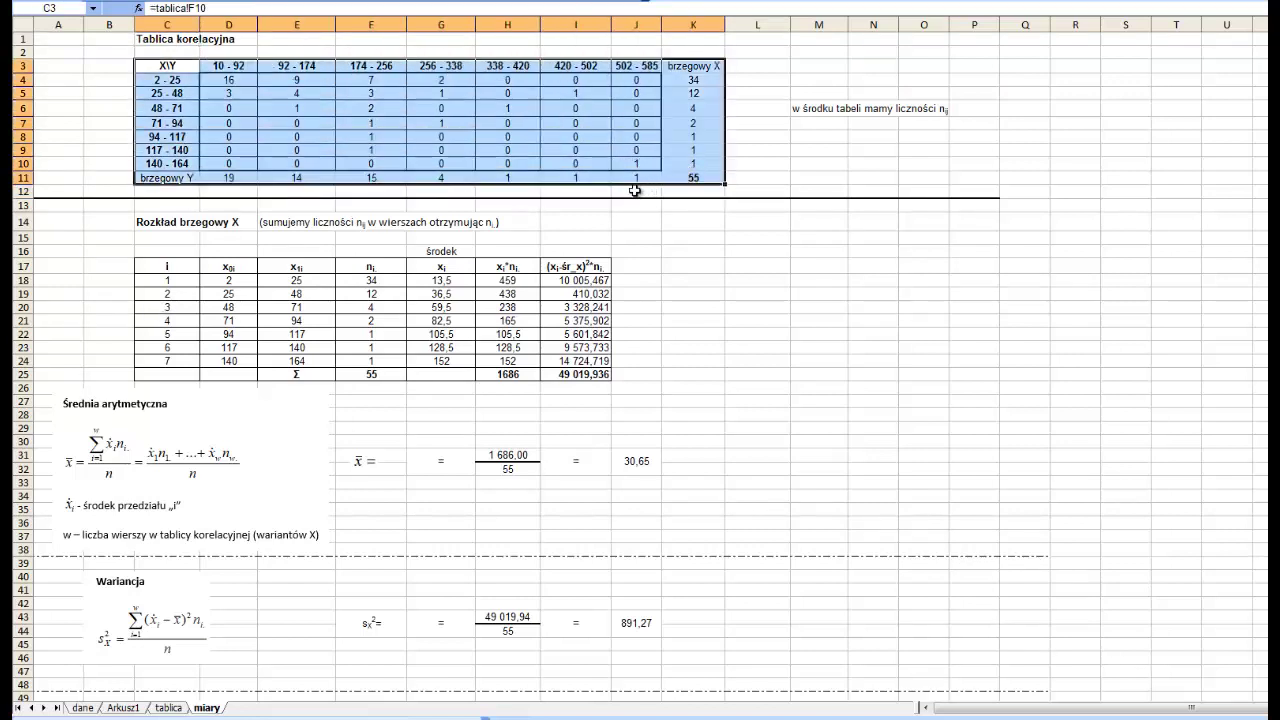
Step: Examine the Rozkład brzegowy X table's interval limits and compare its class counts F18:F24 with the marginal sums K4:K10
click(146, 220)
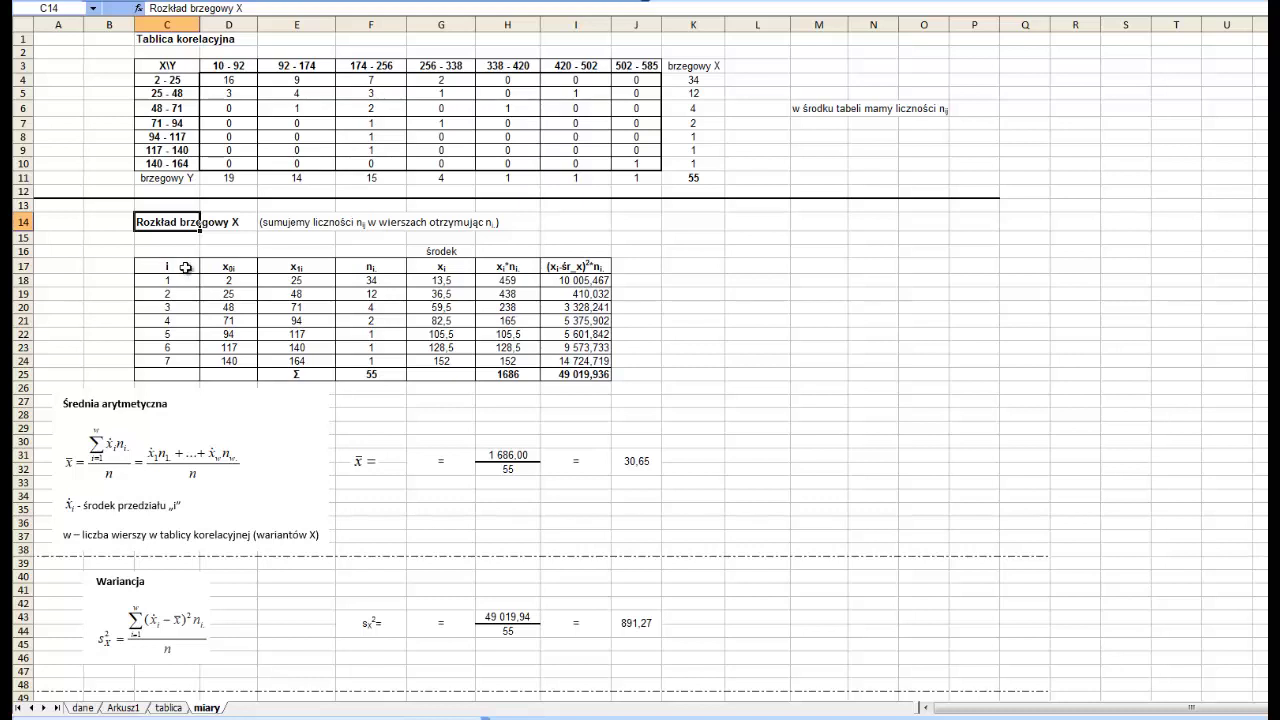
drag(232, 283, 290, 282)
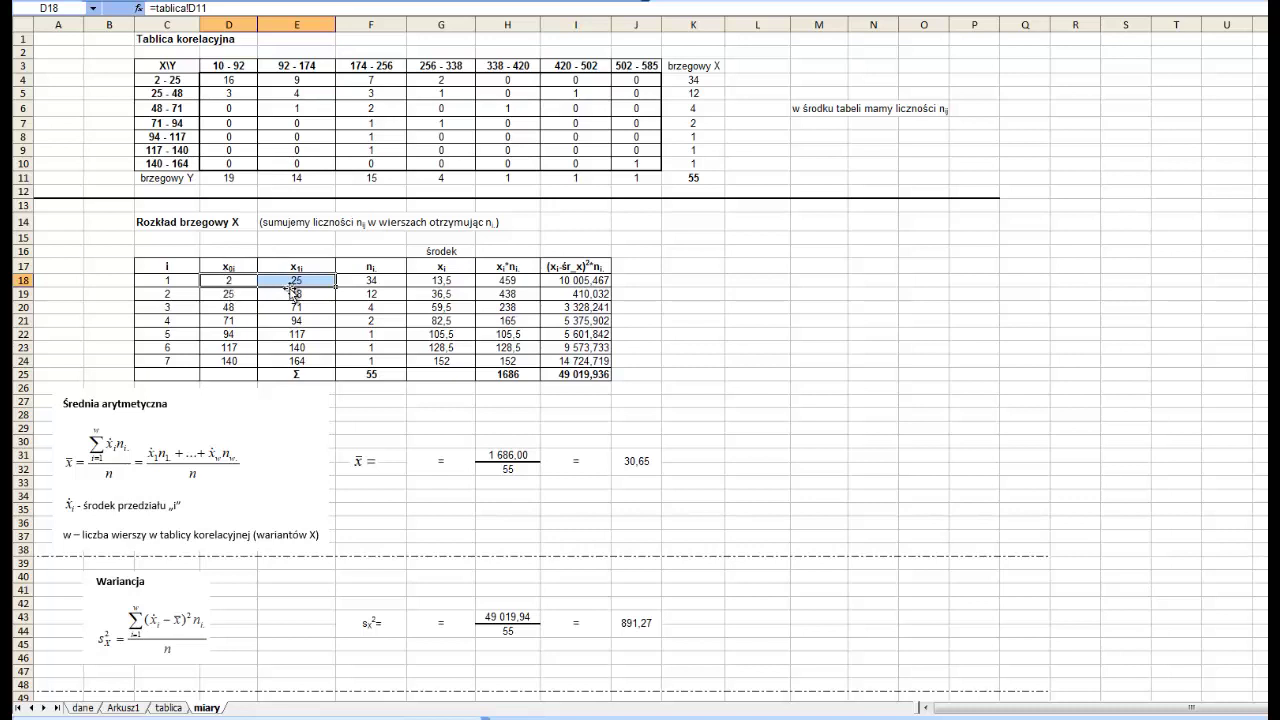
click(229, 261)
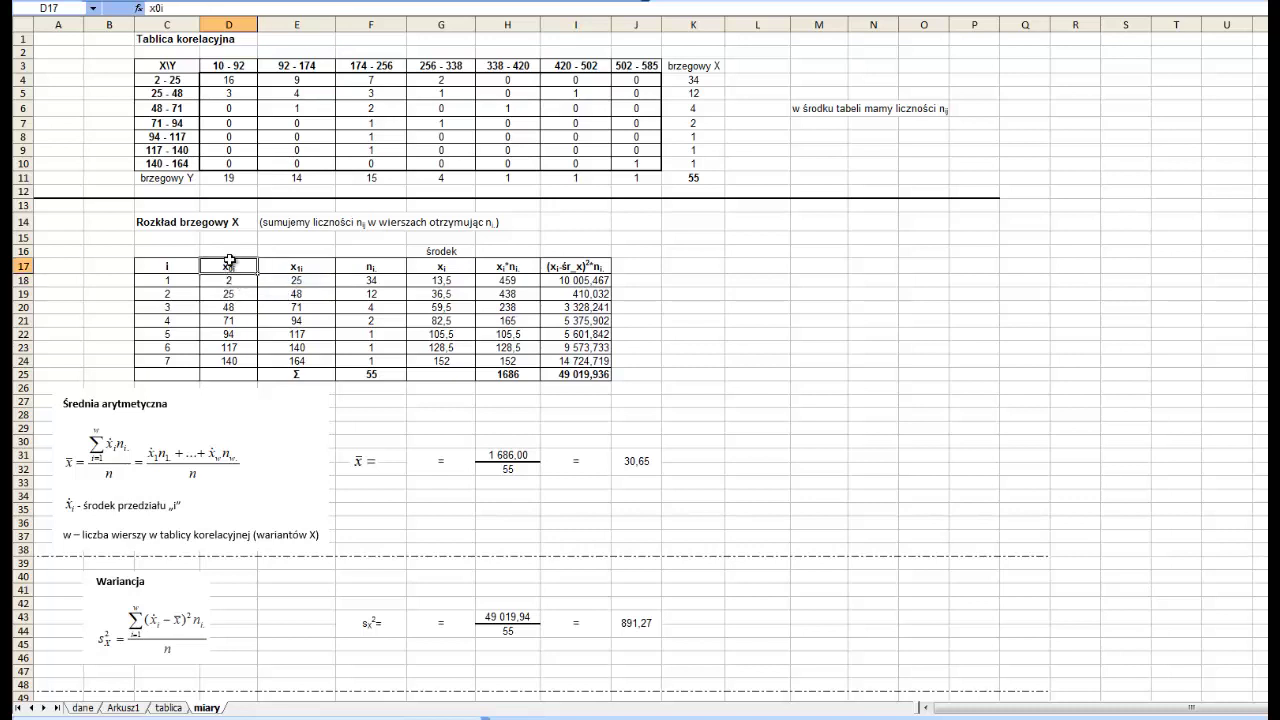
click(314, 270)
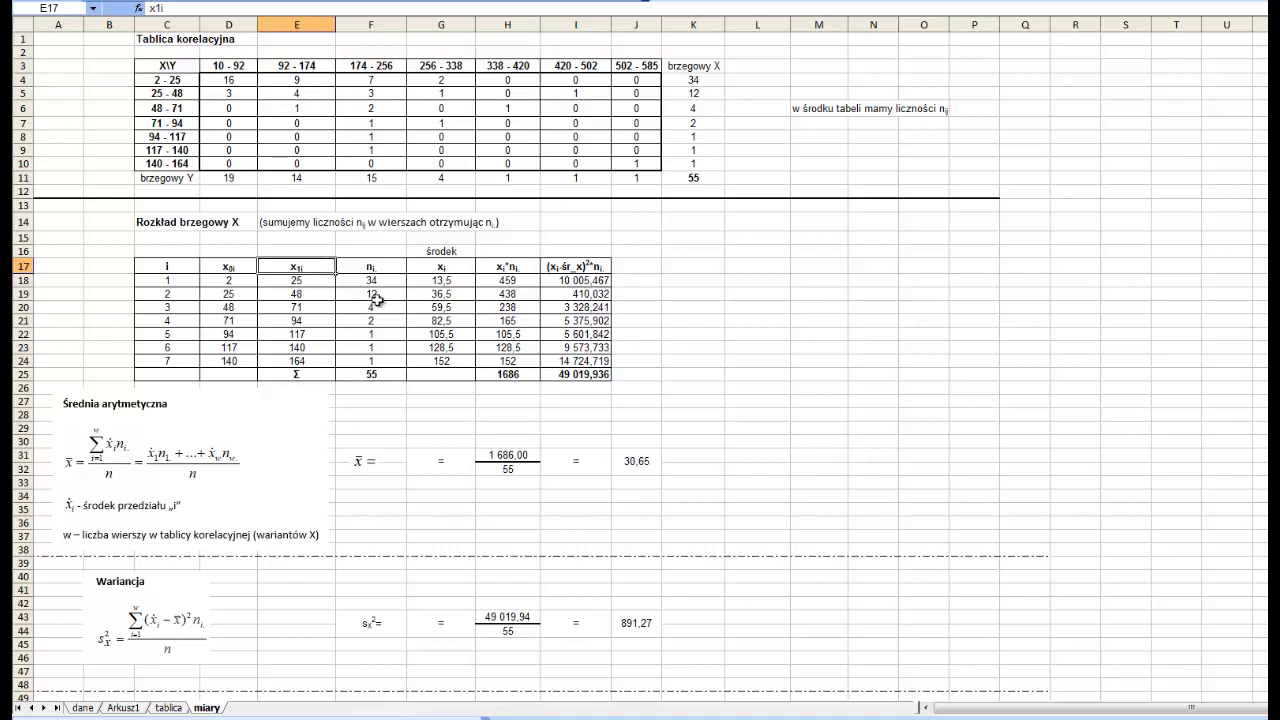
drag(383, 280, 389, 364)
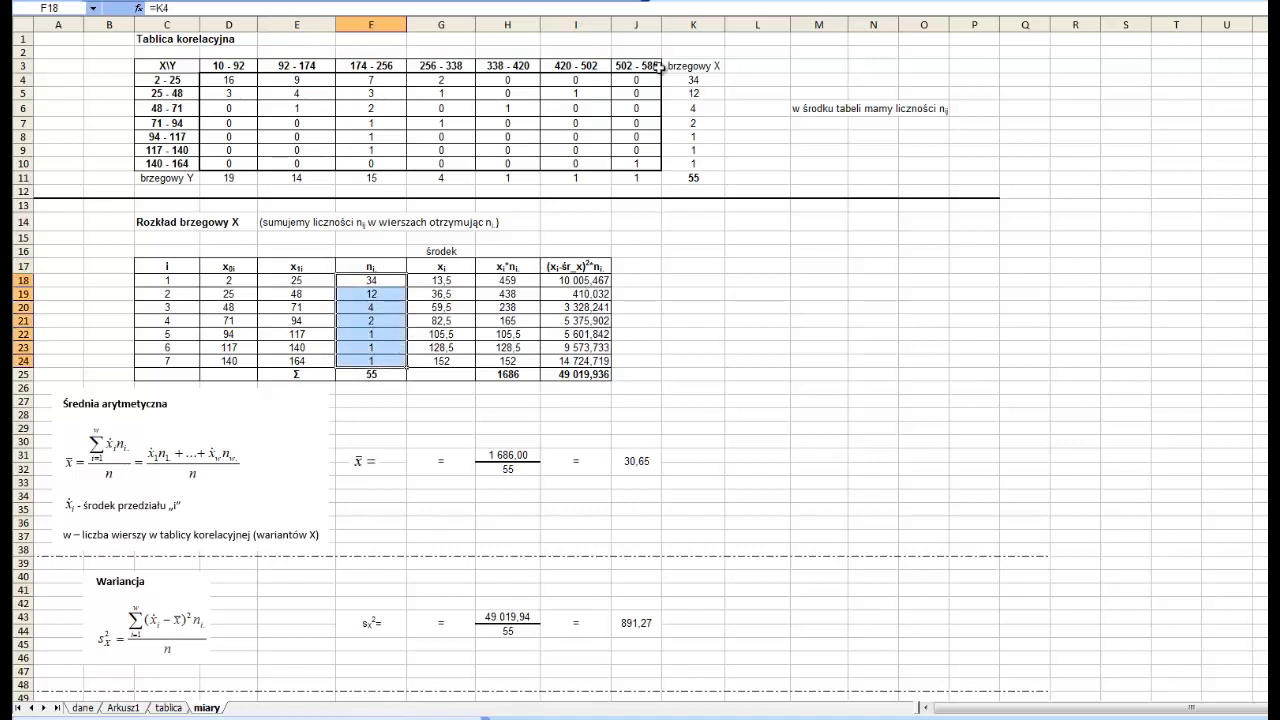
drag(694, 80, 694, 163)
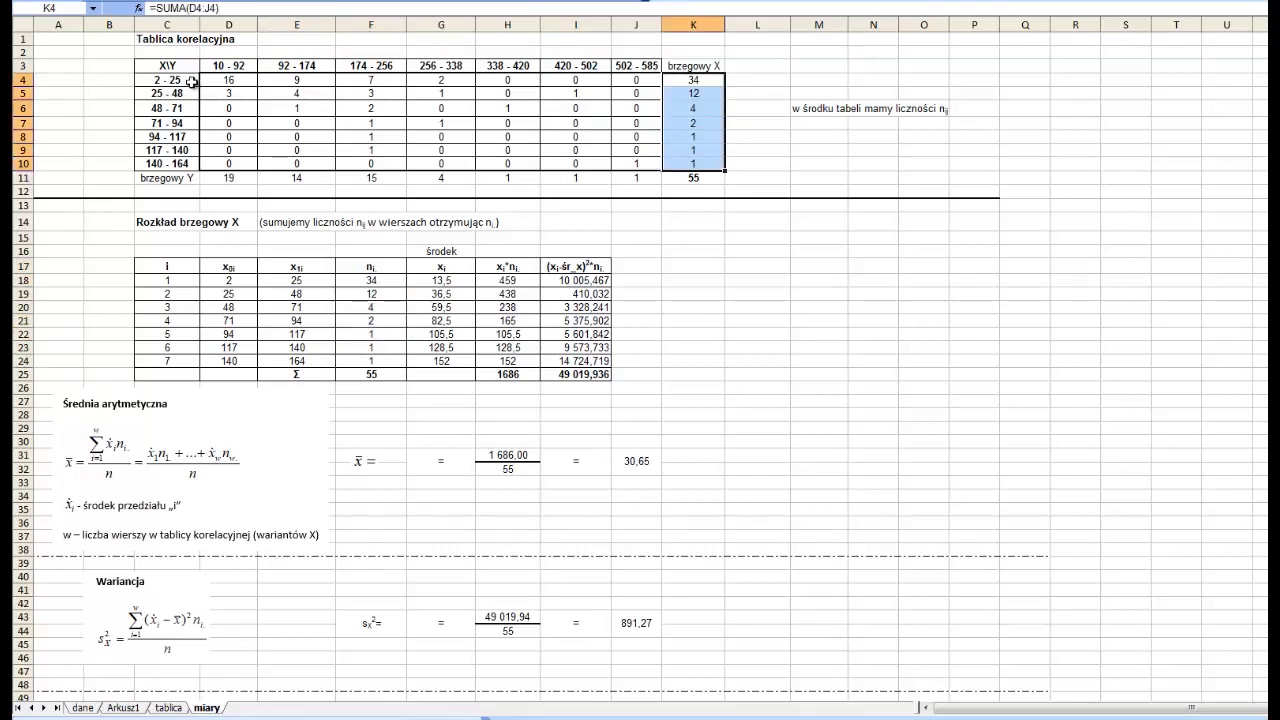
Step: Compare the X class intervals C4:C10 with the x0i and x1i limit columns D17:E24 of the Rozkład brzegowy X table
drag(190, 80, 192, 167)
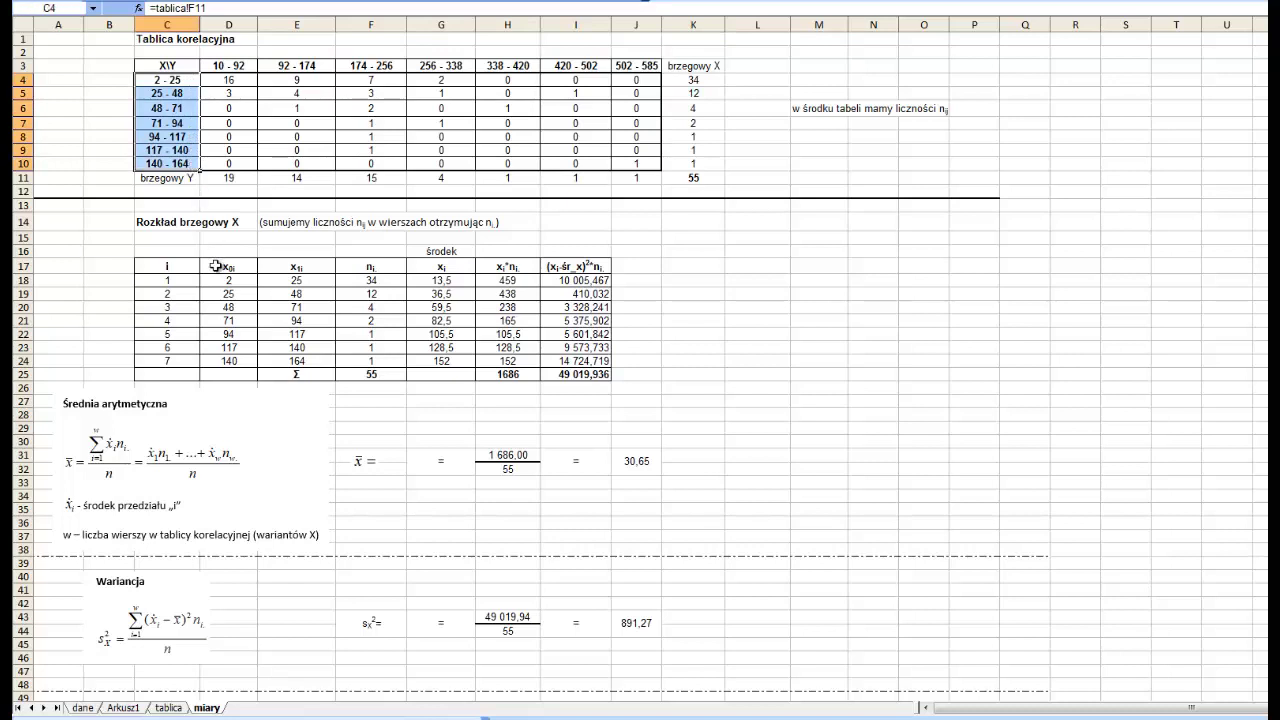
drag(216, 270, 298, 365)
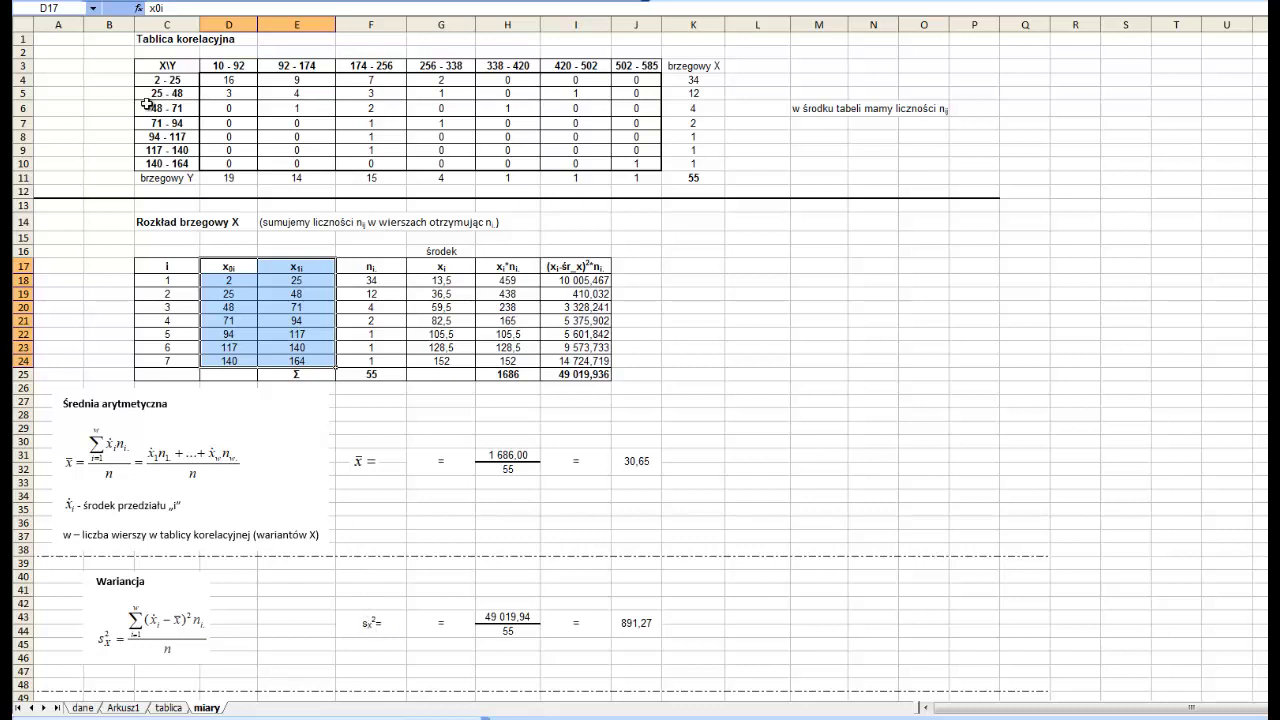
click(146, 40)
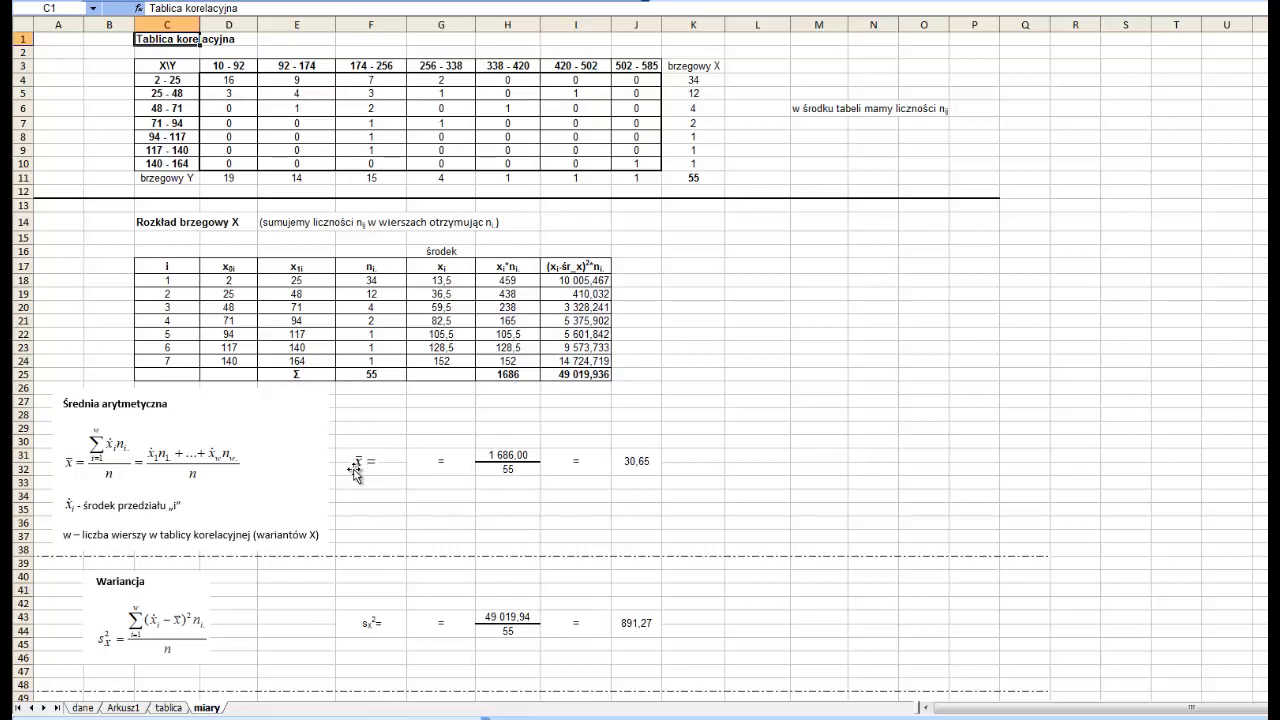
Step: Examine the counts in E4:E10 and F4:F10 and review the whole correlation table C3:K11
drag(312, 78, 313, 163)
drag(363, 80, 364, 165)
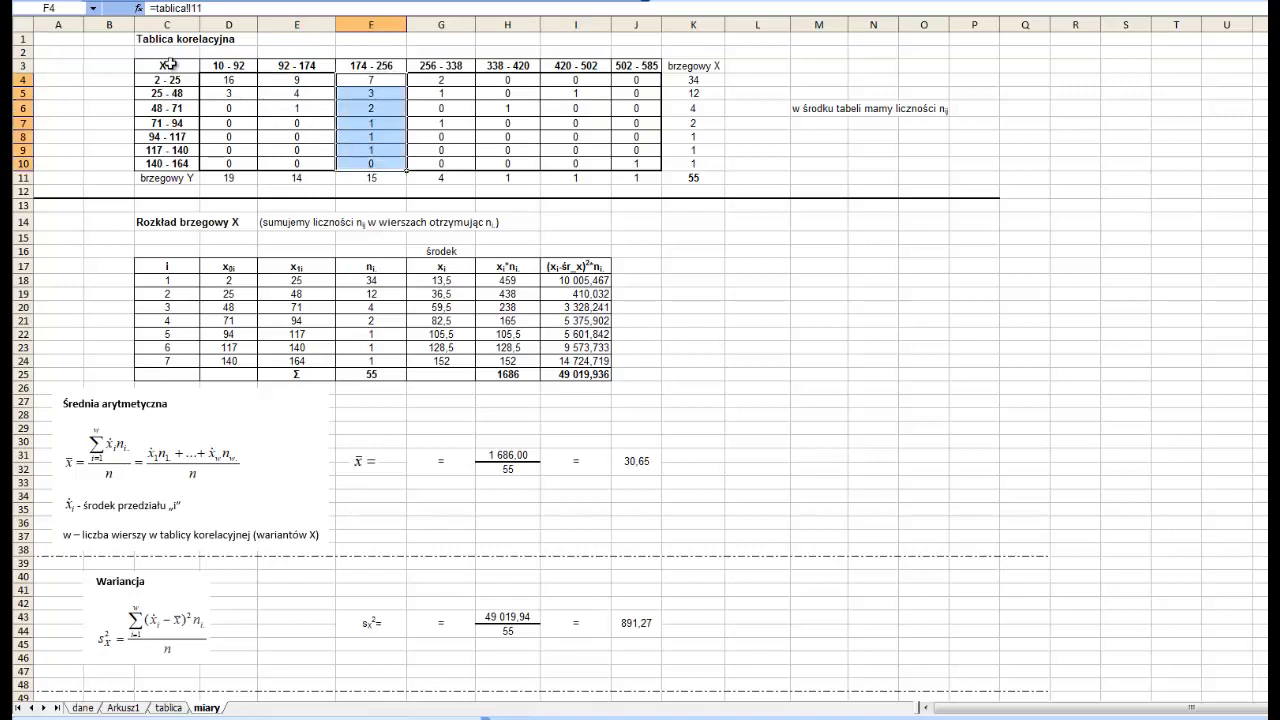
drag(168, 64, 652, 168)
drag(685, 173, 687, 175)
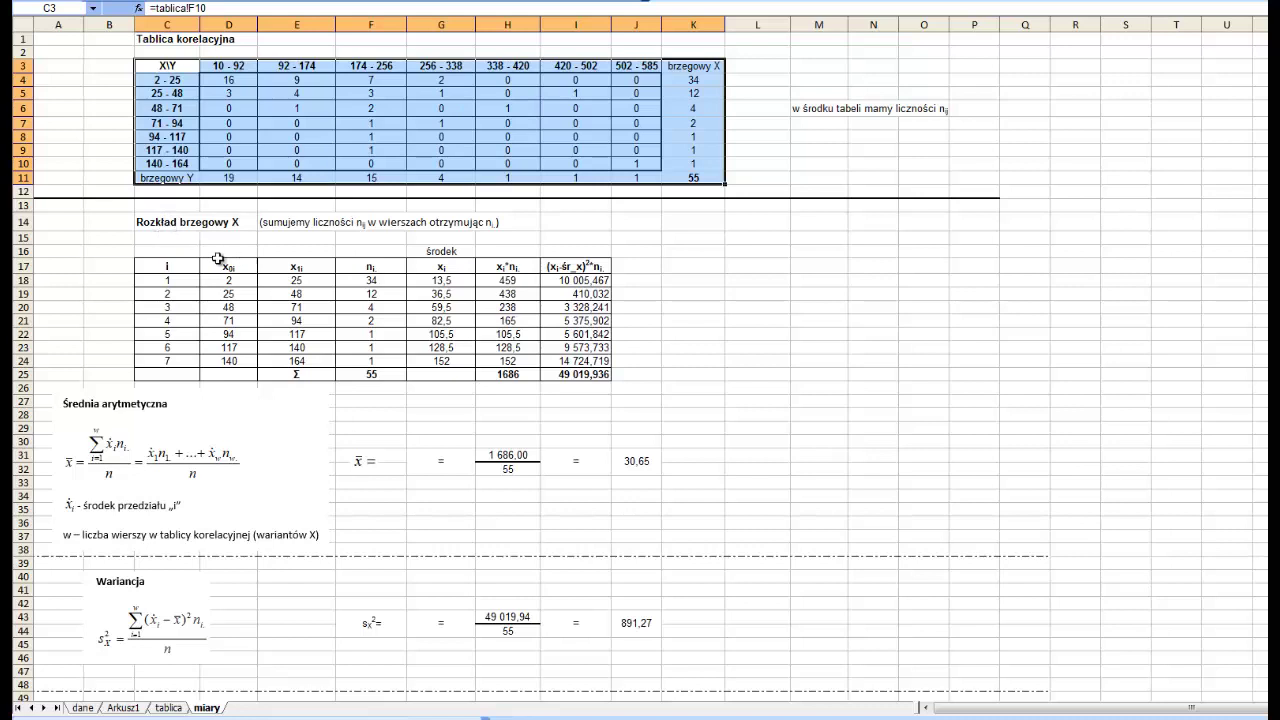
Step: Match the X intervals C4:C10 and marginal sums K4:K10 to the limits D18:E24 and counts F18:F24
drag(185, 80, 184, 170)
drag(719, 78, 717, 158)
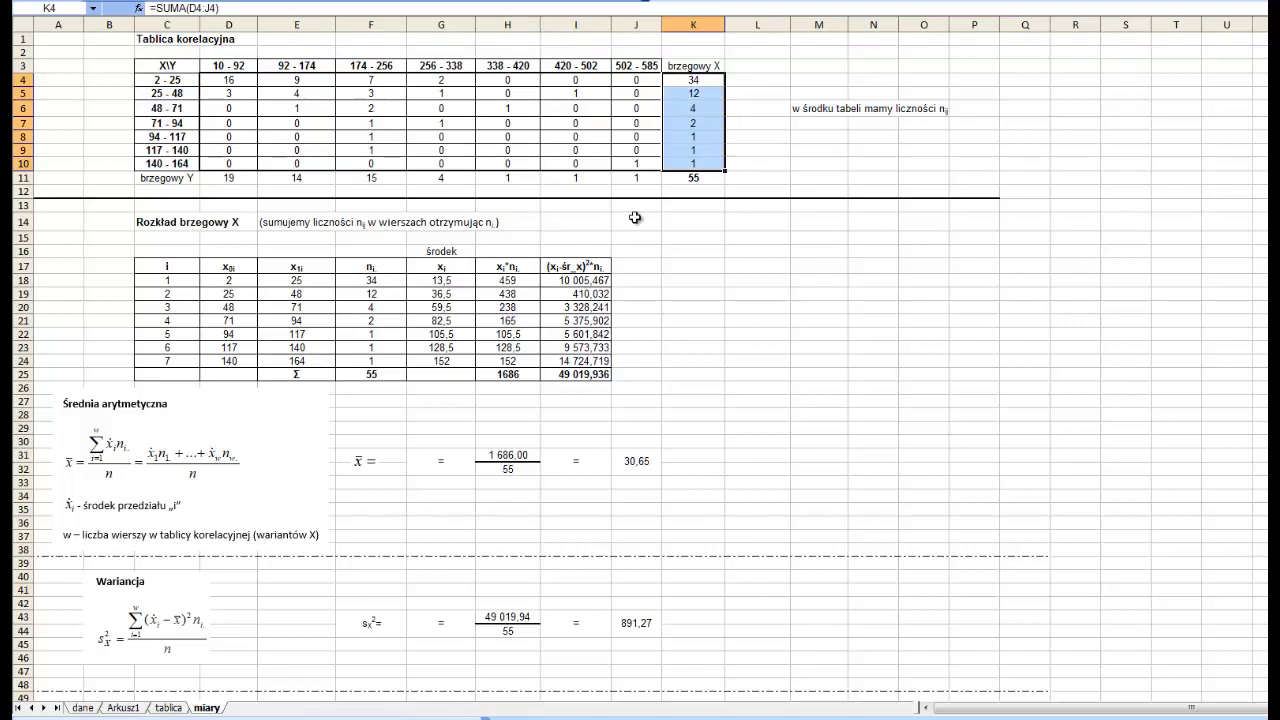
drag(229, 281, 229, 354)
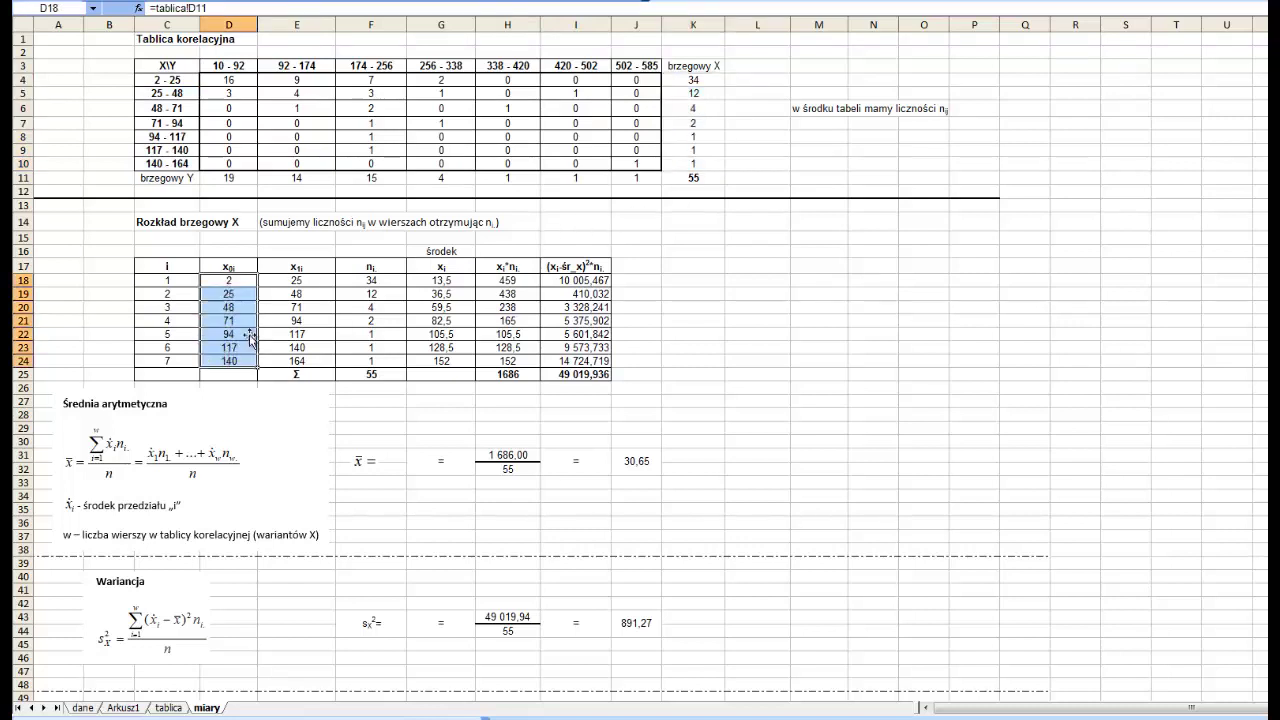
drag(315, 282, 333, 362)
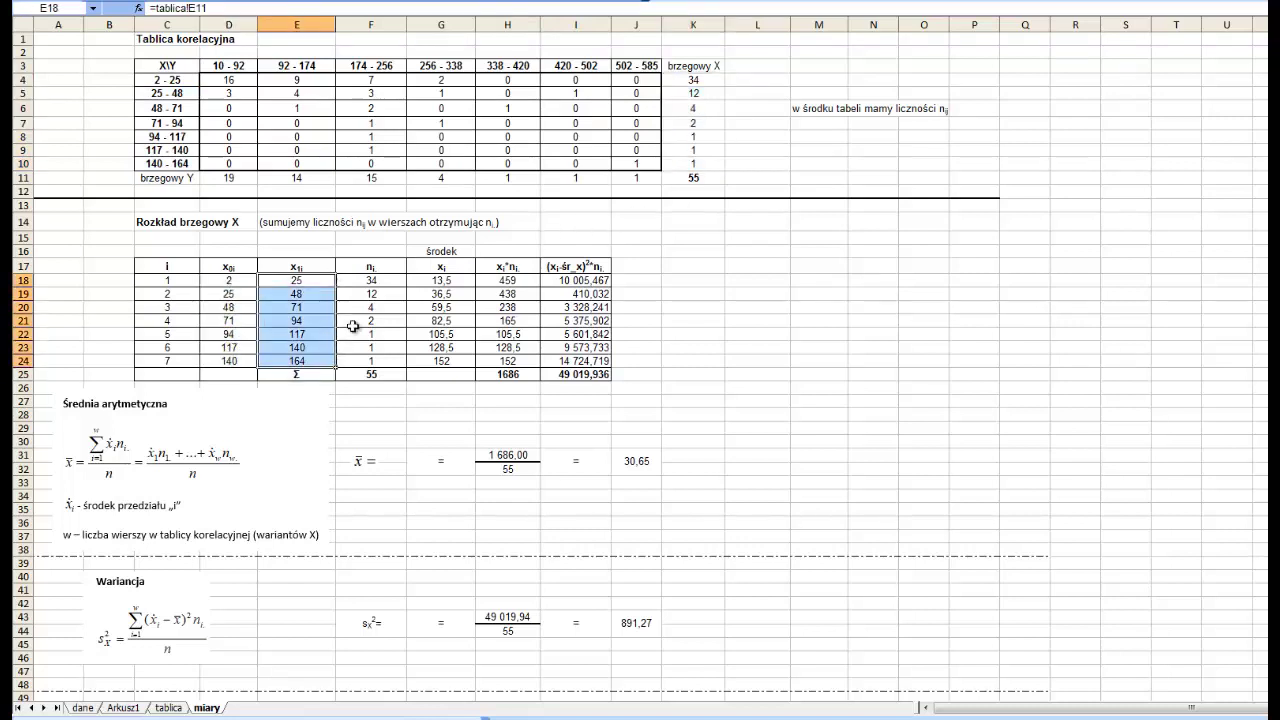
drag(398, 280, 393, 365)
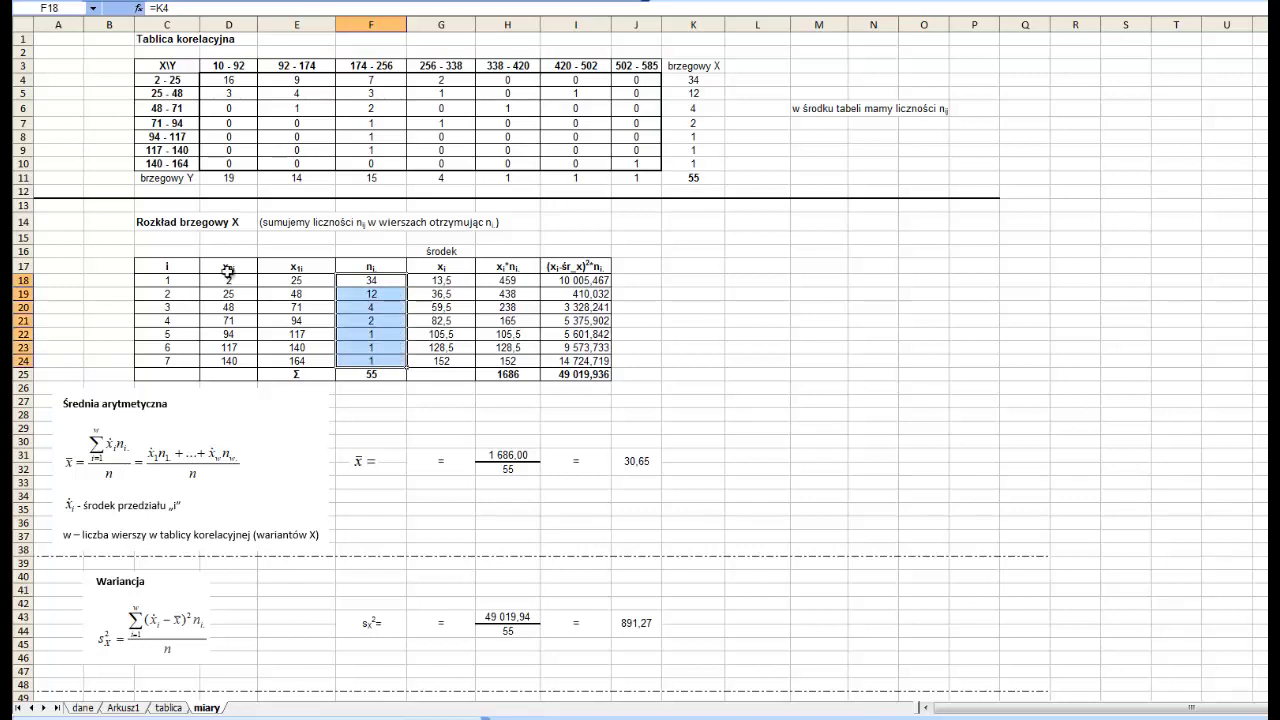
Step: Check the class-midpoint formula =ŚREDNIA(D18:E18) in G18 and copy it down the xi column through G24
drag(223, 266, 268, 268)
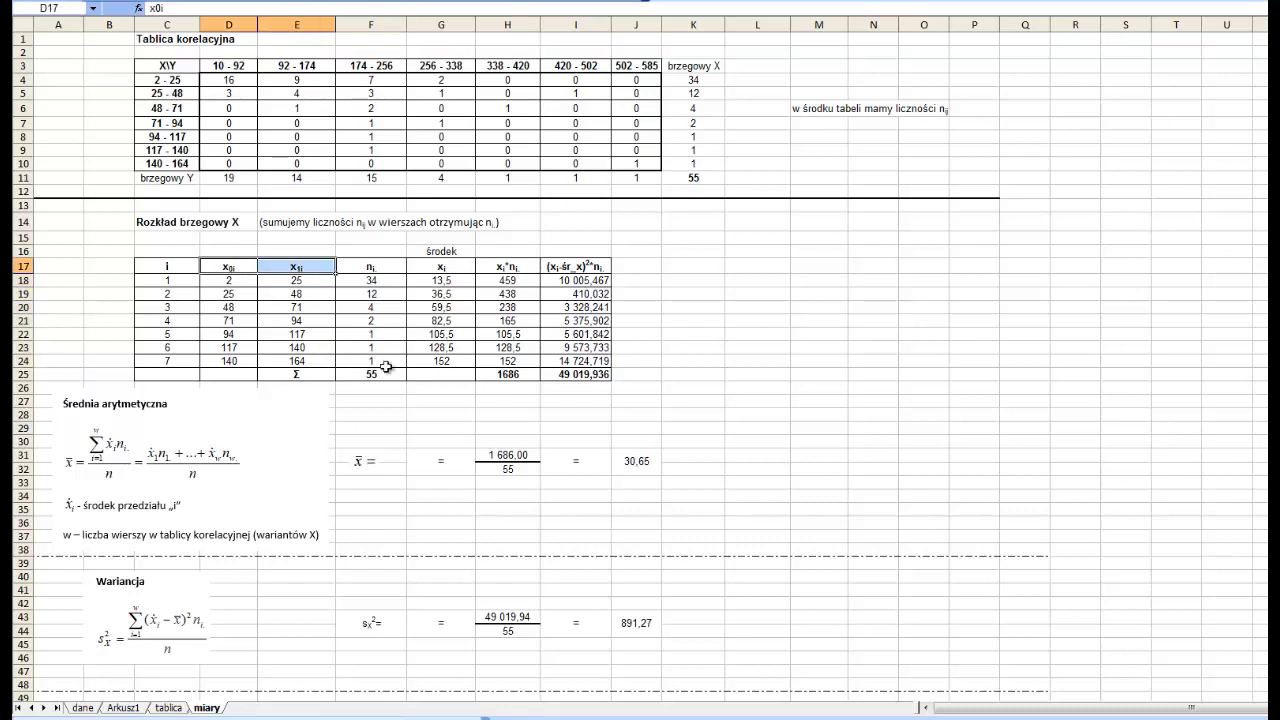
click(455, 268)
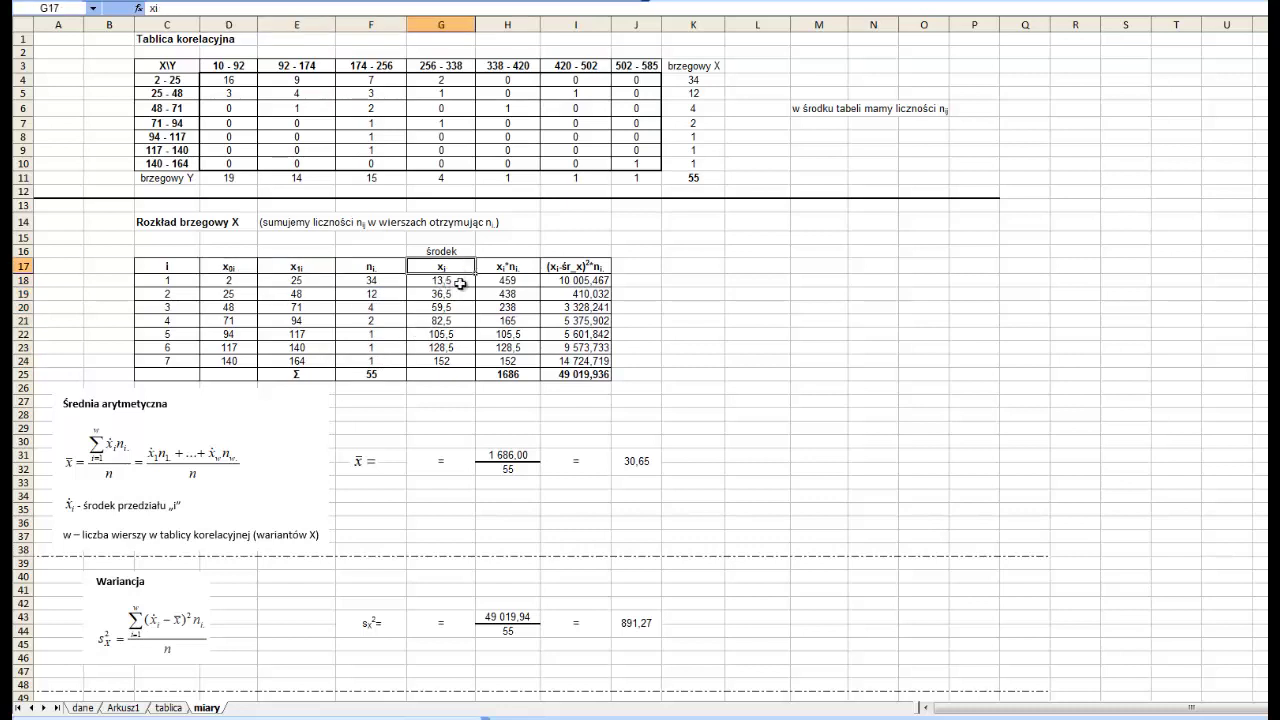
double_click(460, 284)
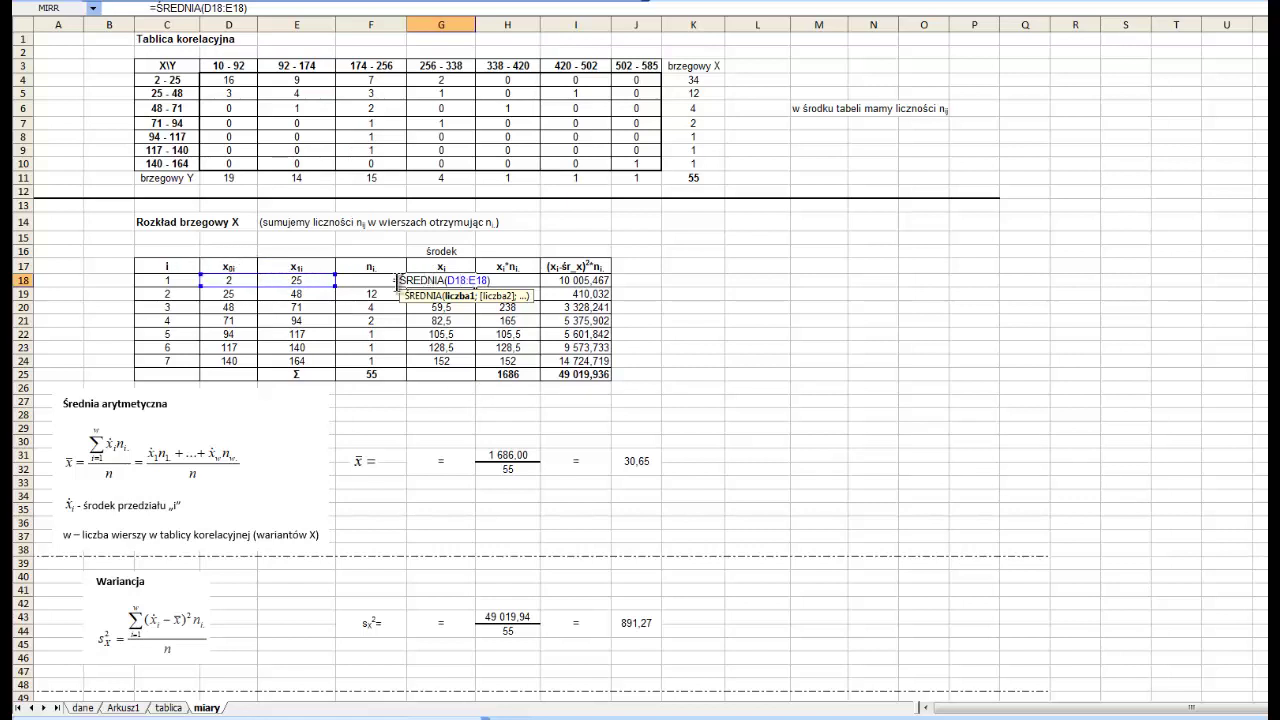
drag(226, 280, 334, 278)
key(Return)
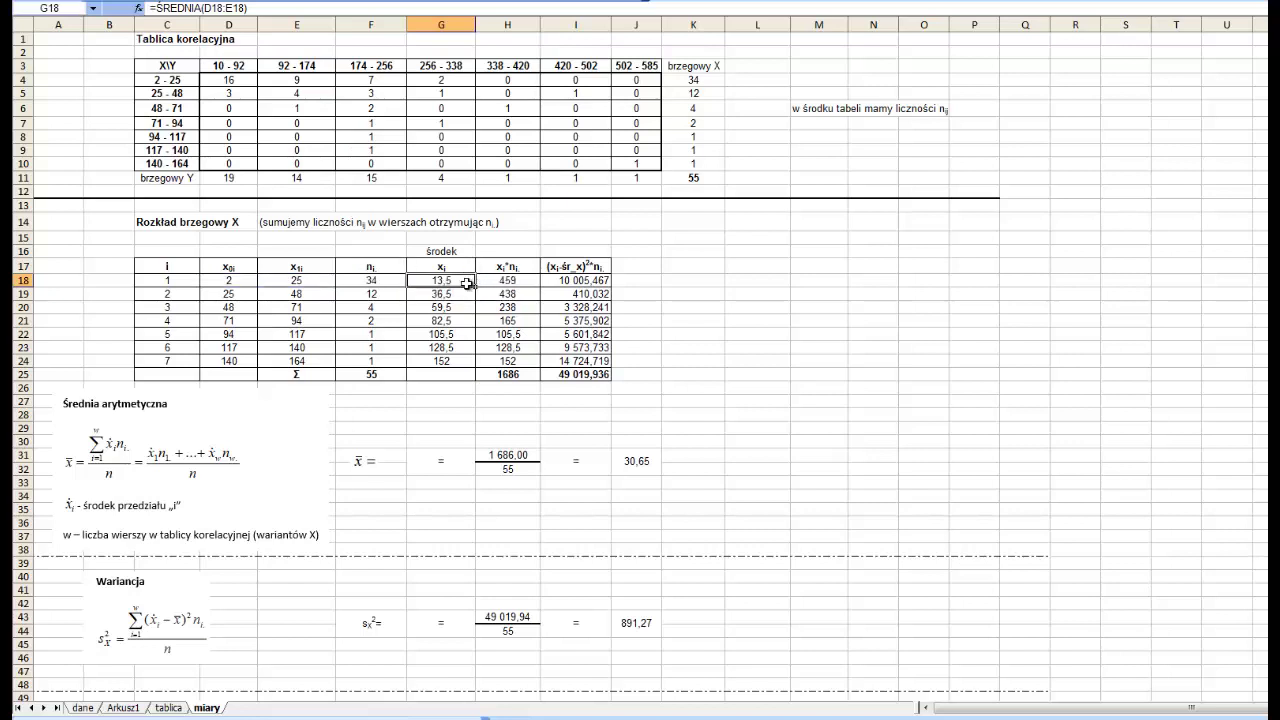
drag(474, 286, 474, 366)
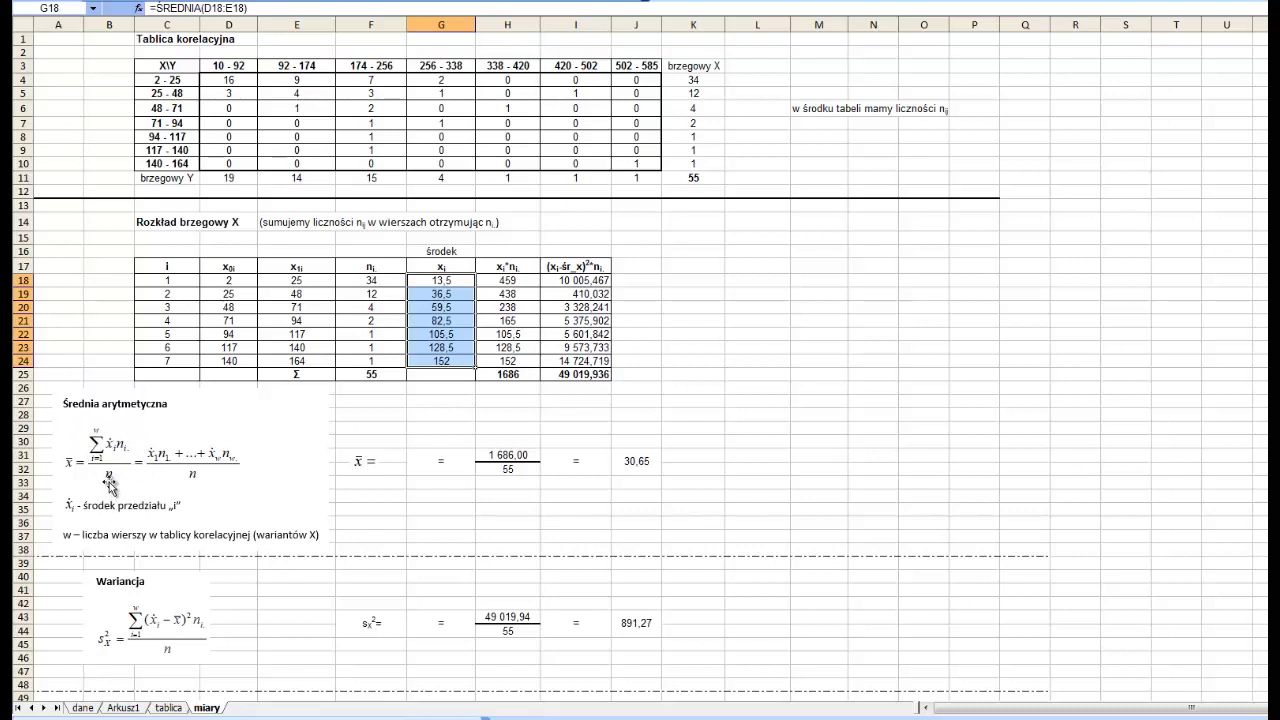
Step: Check the total-count formulas in K11 and F25, and copy the product formula =F18*G18 from H18 down through H24
click(705, 178)
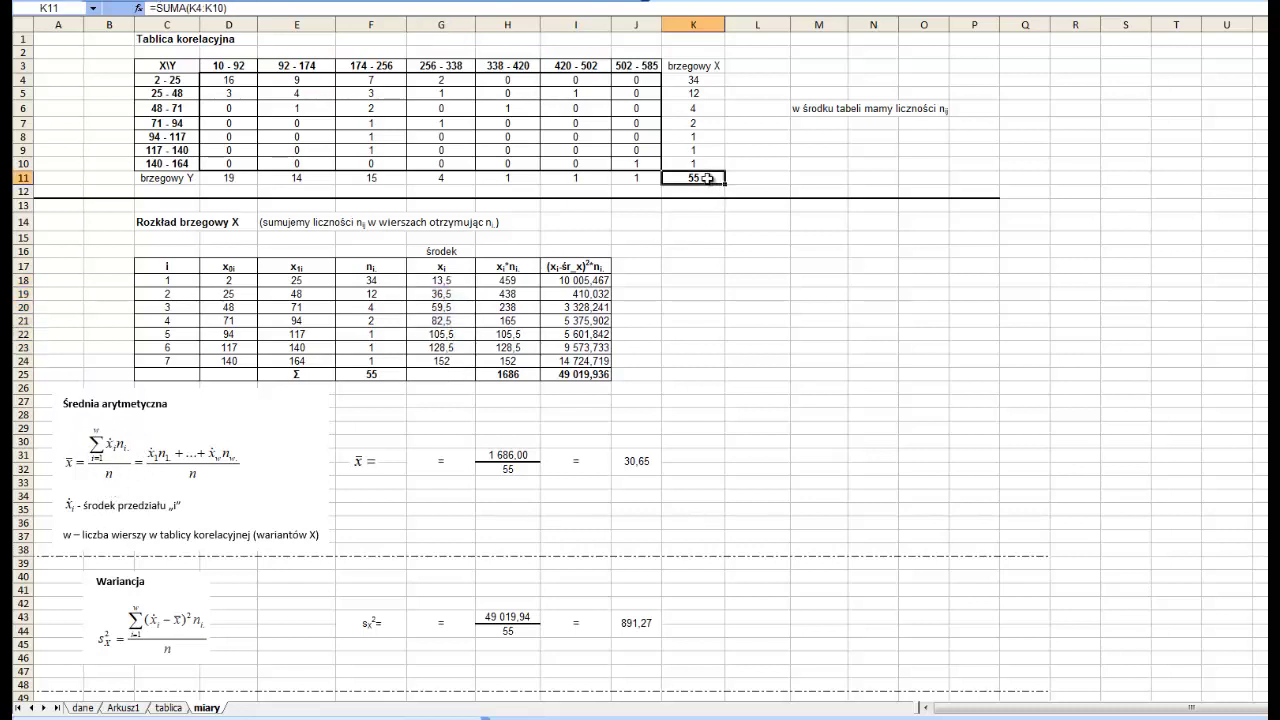
click(383, 372)
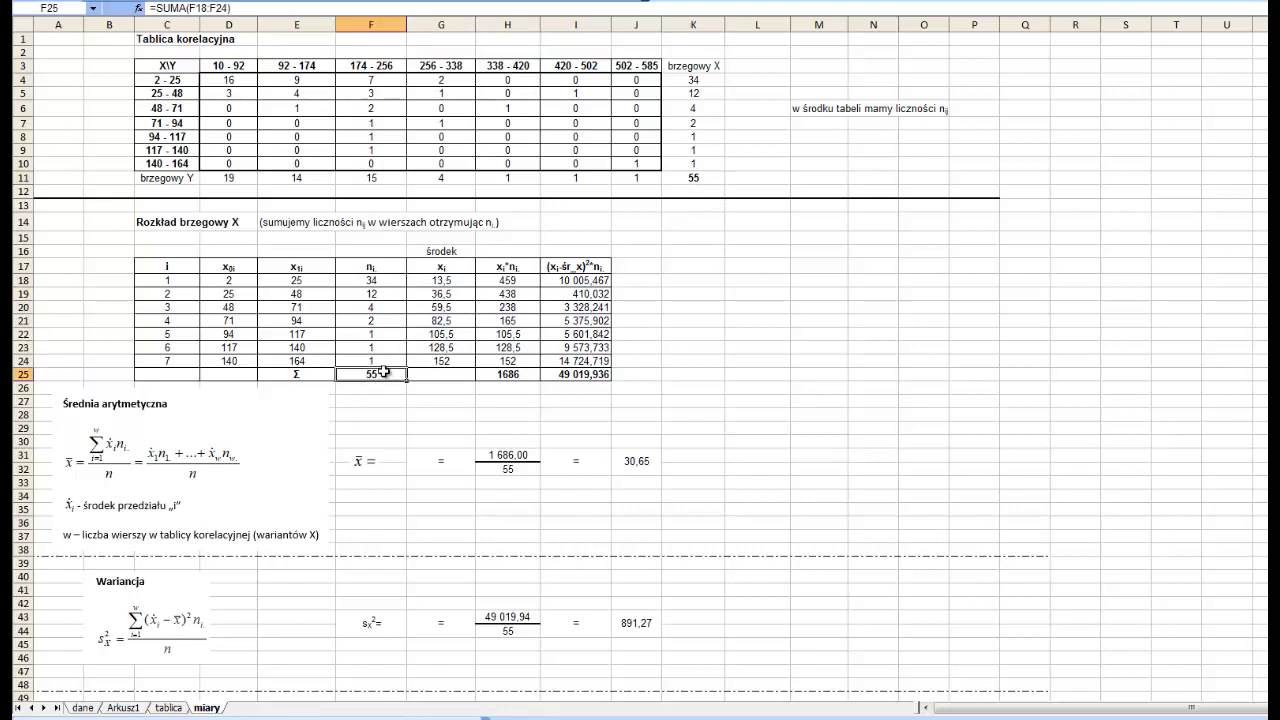
click(523, 282)
double_click(523, 282)
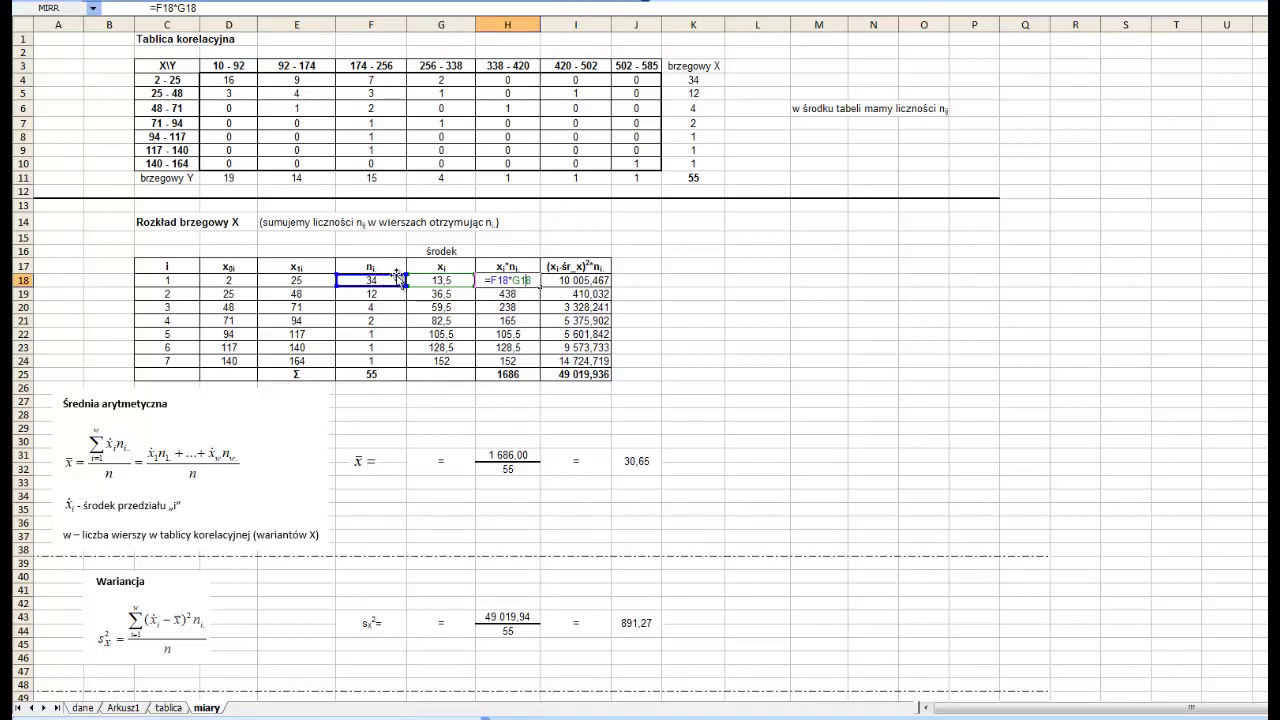
key(Escape)
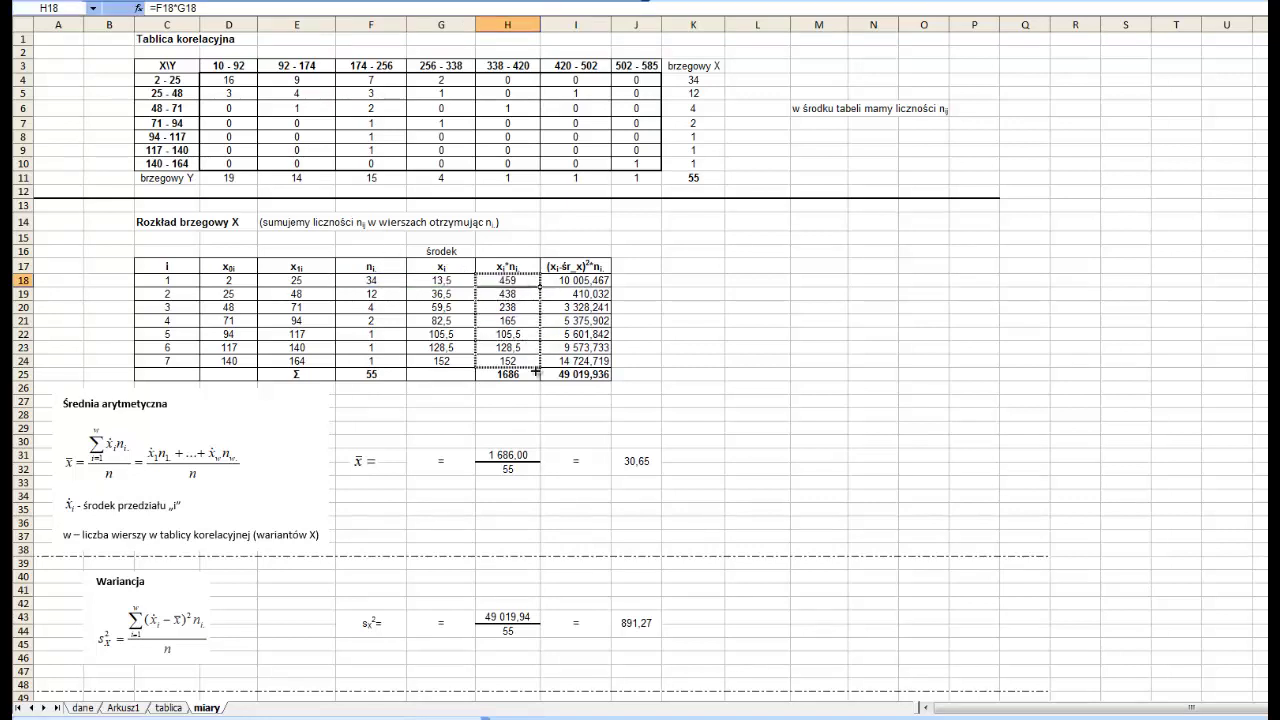
drag(508, 281, 508, 361)
Step: Inspect the sum formula of the xi*ni column in H25 and the arithmetic mean formula in J31
double_click(515, 375)
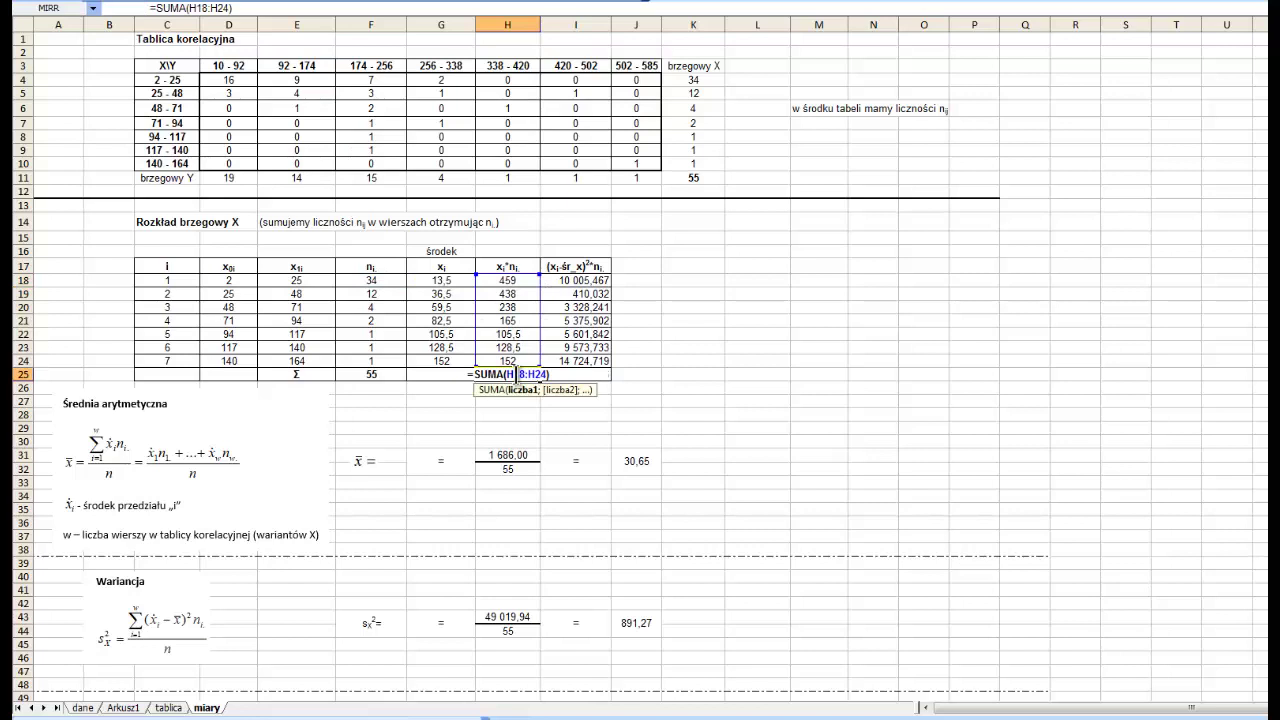
key(Return)
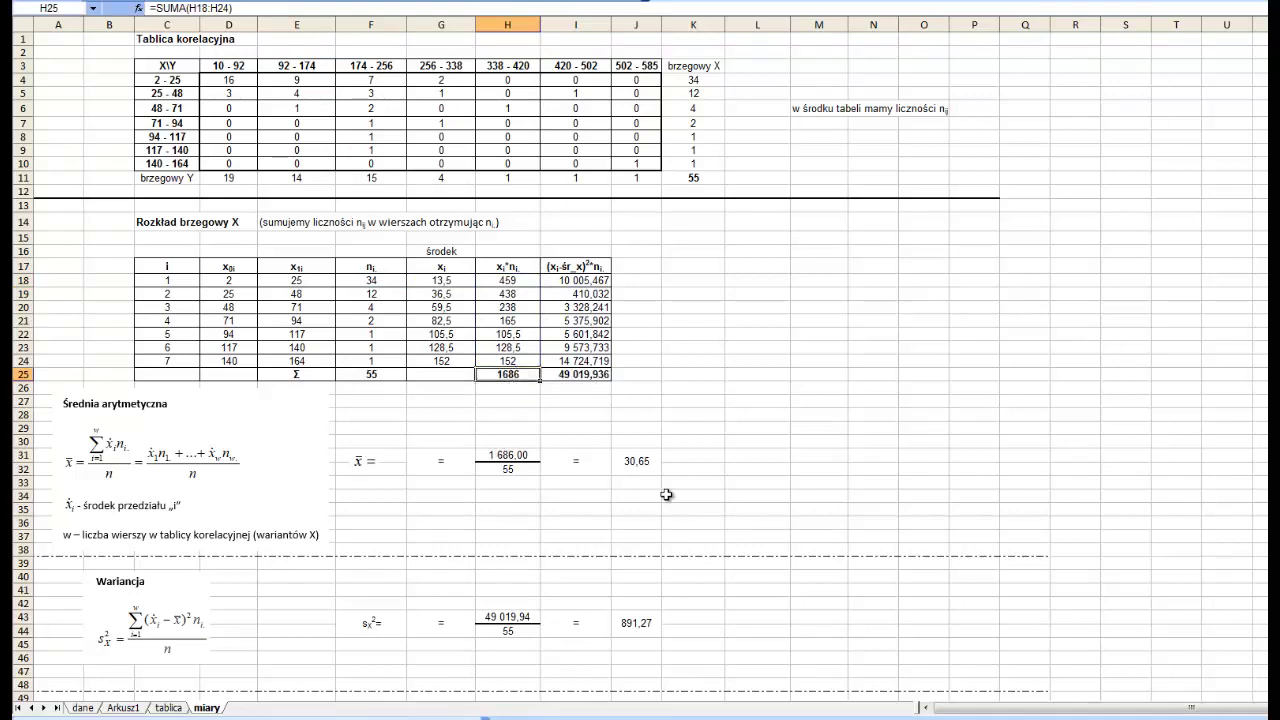
click(655, 467)
double_click(651, 462)
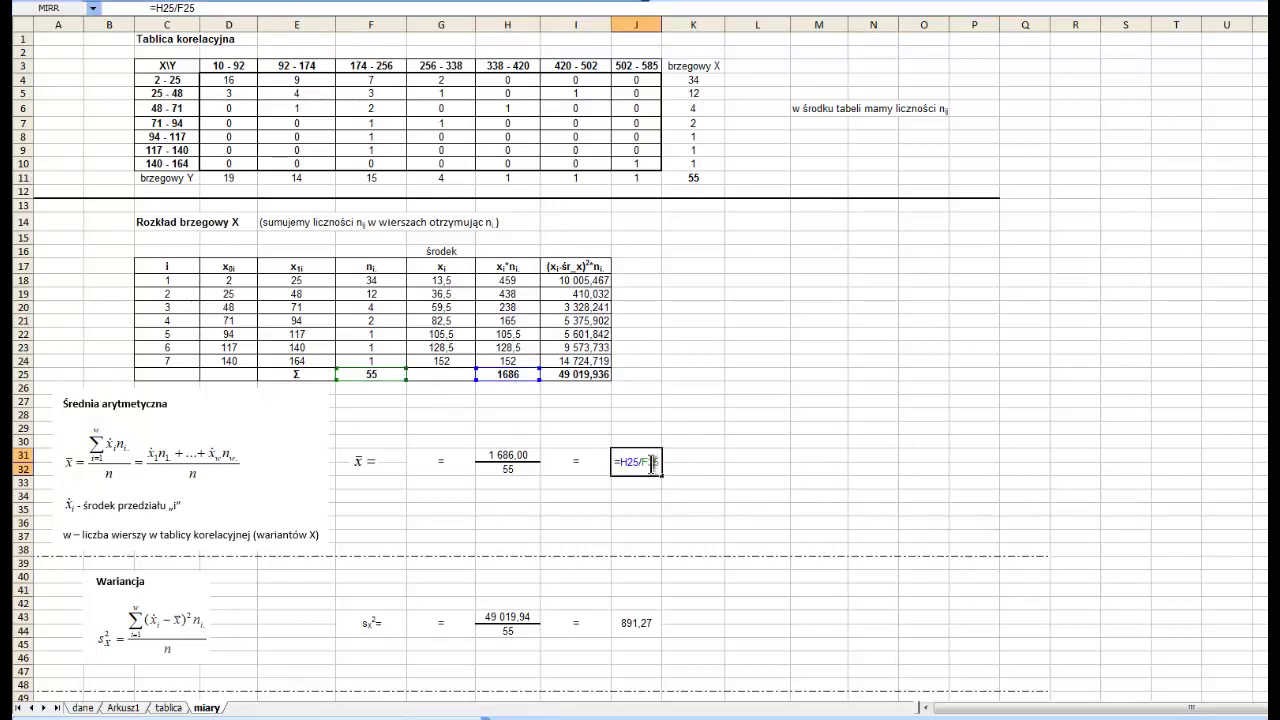
key(Escape)
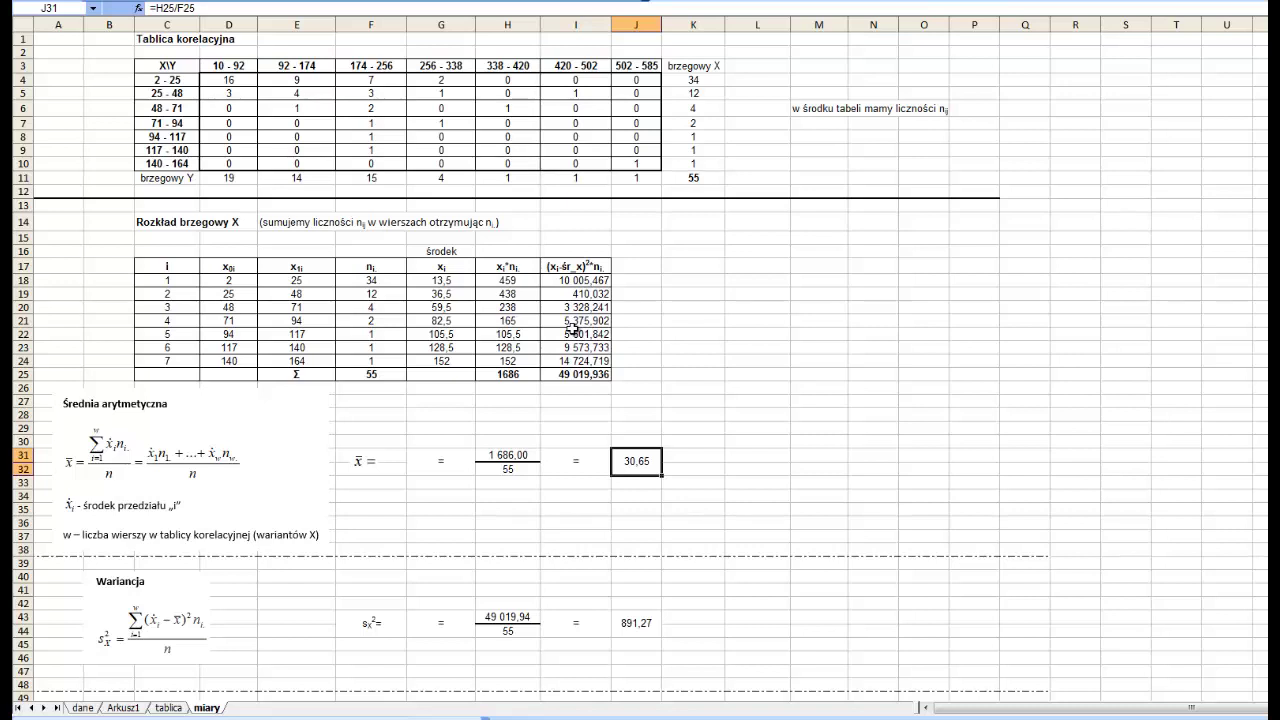
Step: Examine the brzegowy X column K3:K10, the variance label in F43 and the squared-deviation column heading in I17
drag(692, 73, 692, 159)
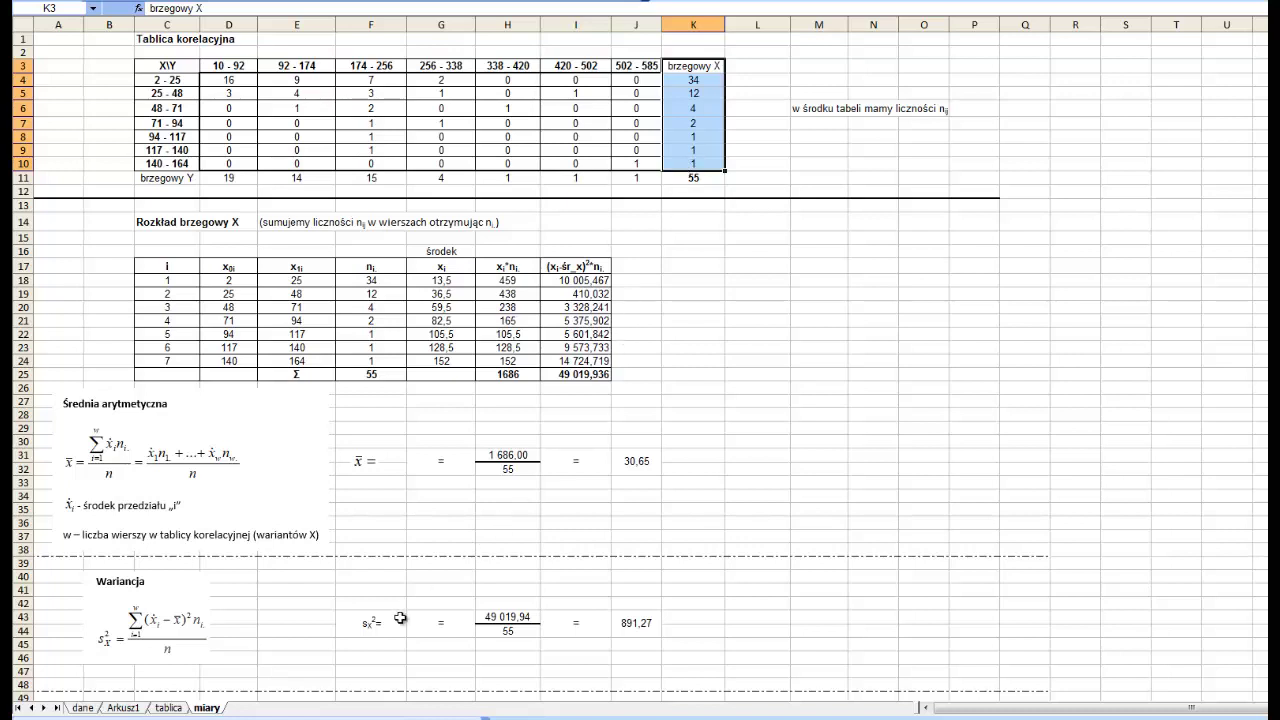
click(364, 628)
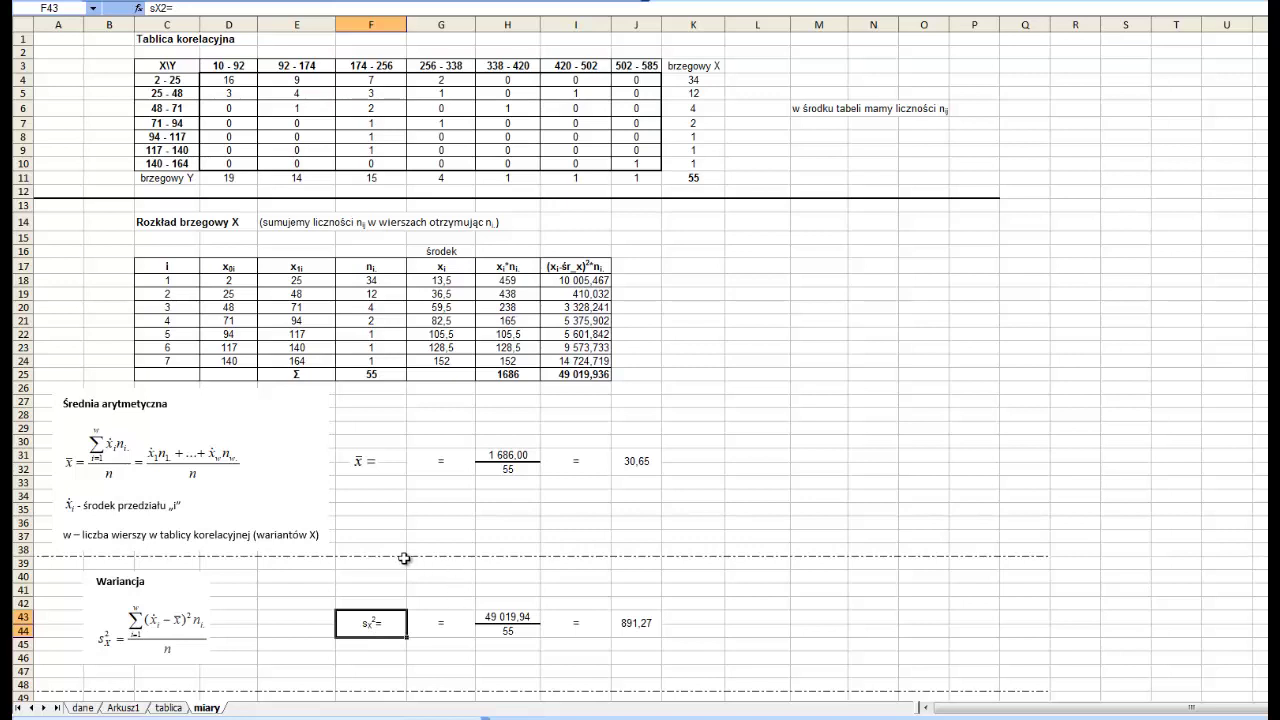
click(572, 266)
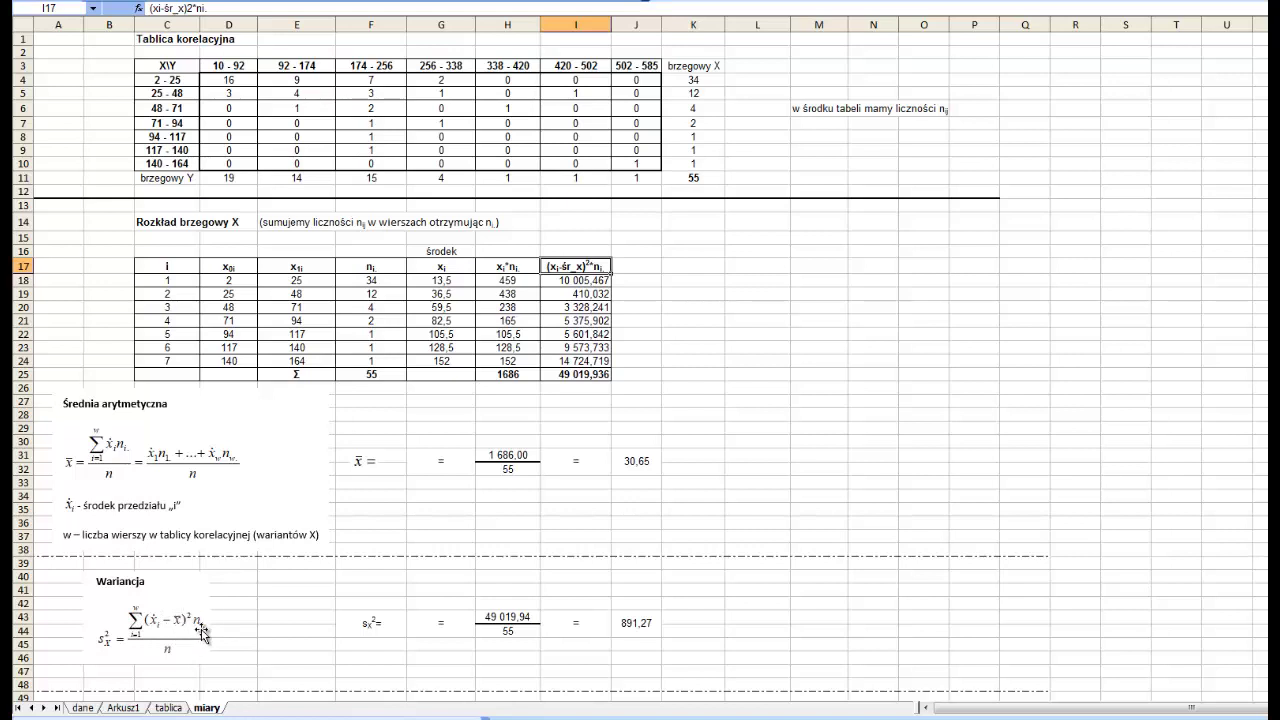
Step: Check the weighted squared-deviation formula =(G18-$J$31)^2*F18 in I18 and copy it down through I24
double_click(590, 282)
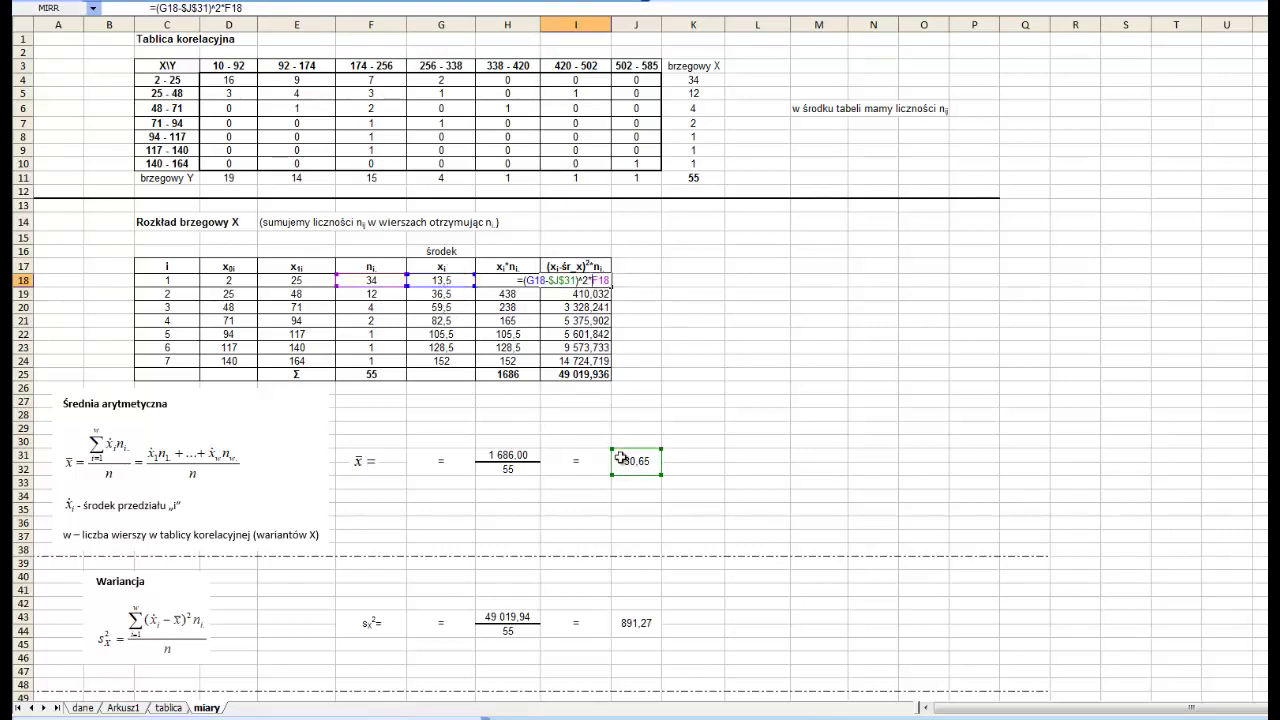
click(527, 280)
drag(527, 280, 583, 280)
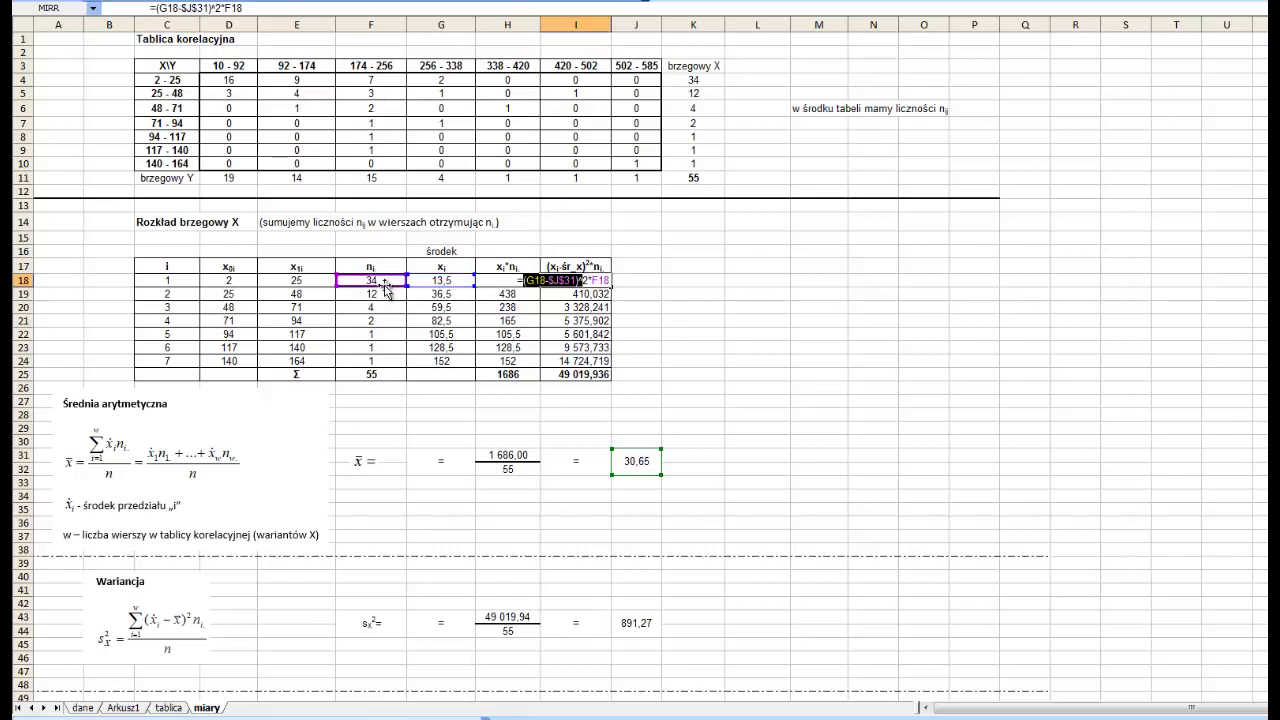
key(Escape)
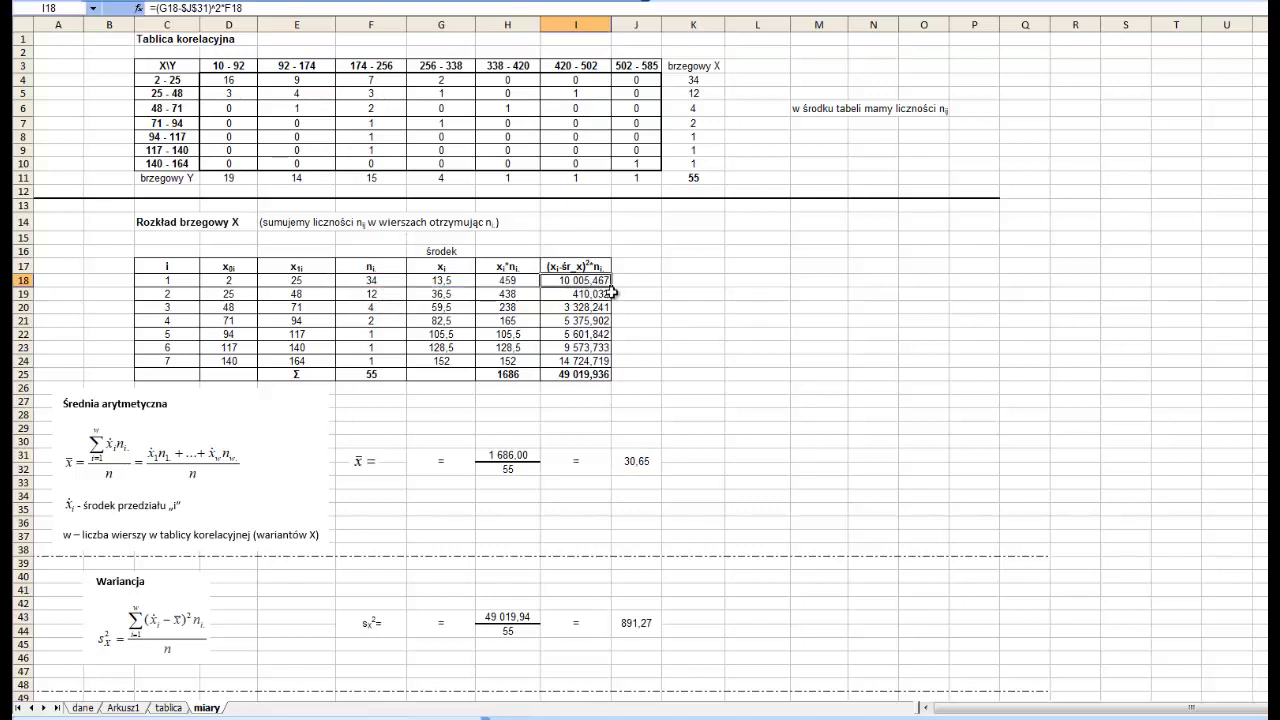
drag(612, 284, 605, 370)
Step: Inspect the squared-deviation sum in I25, the total count in F25 and the variance formula in J43
click(573, 374)
double_click(573, 374)
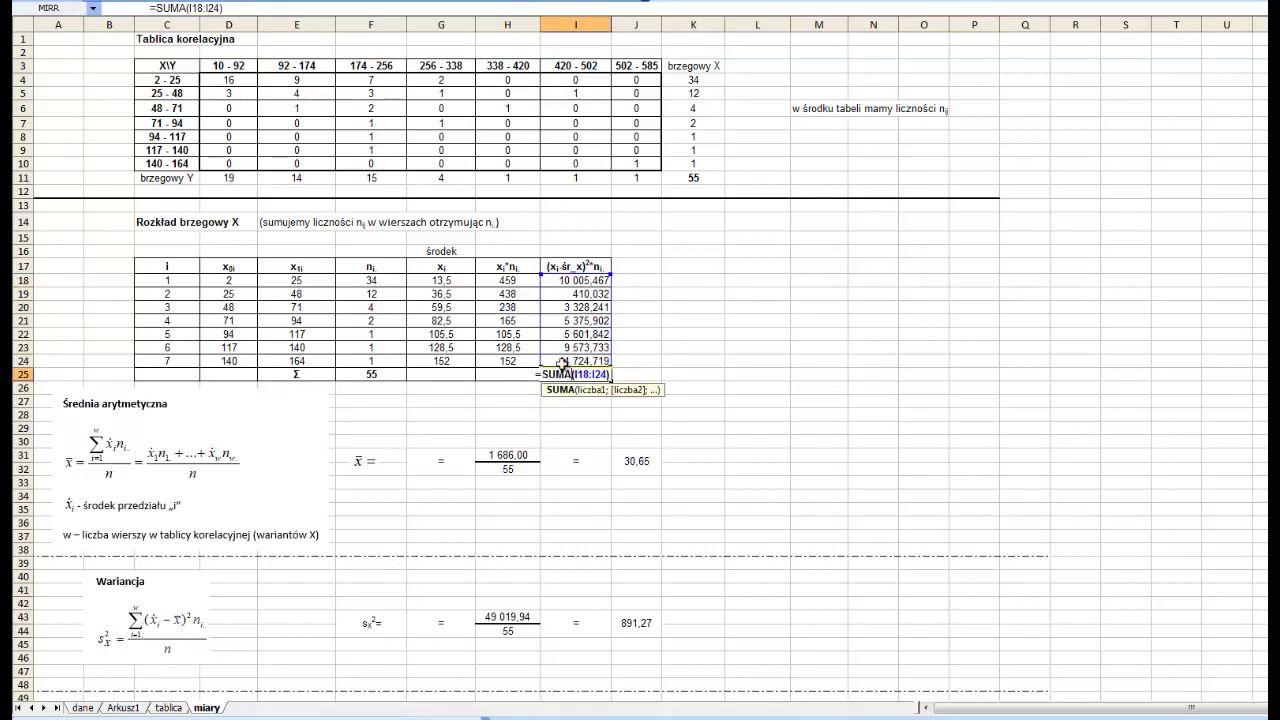
key(ctrl+Return)
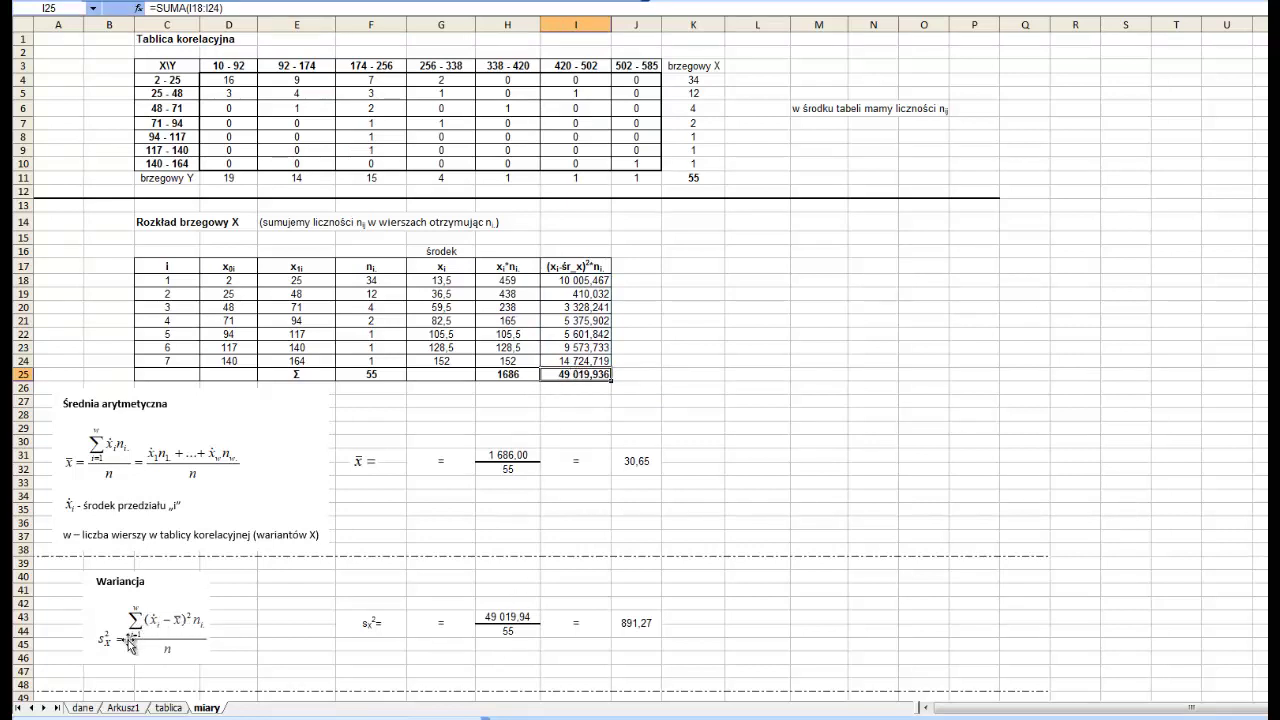
click(371, 374)
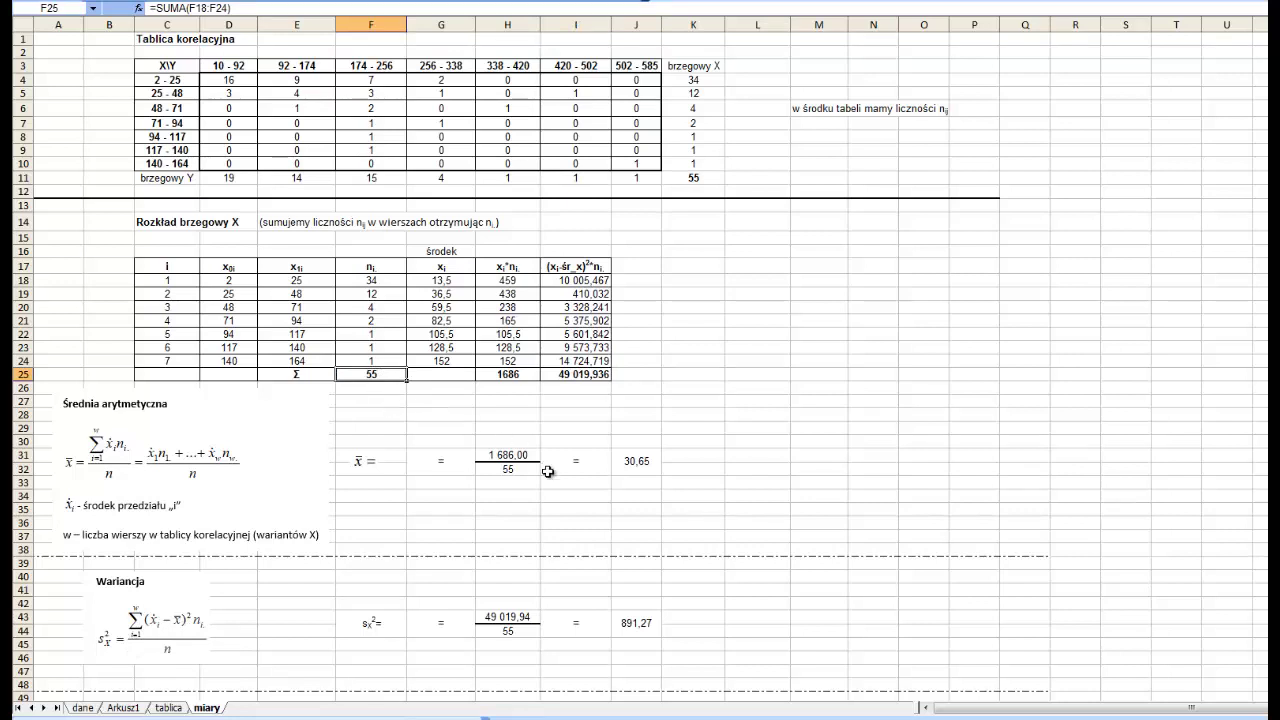
click(651, 614)
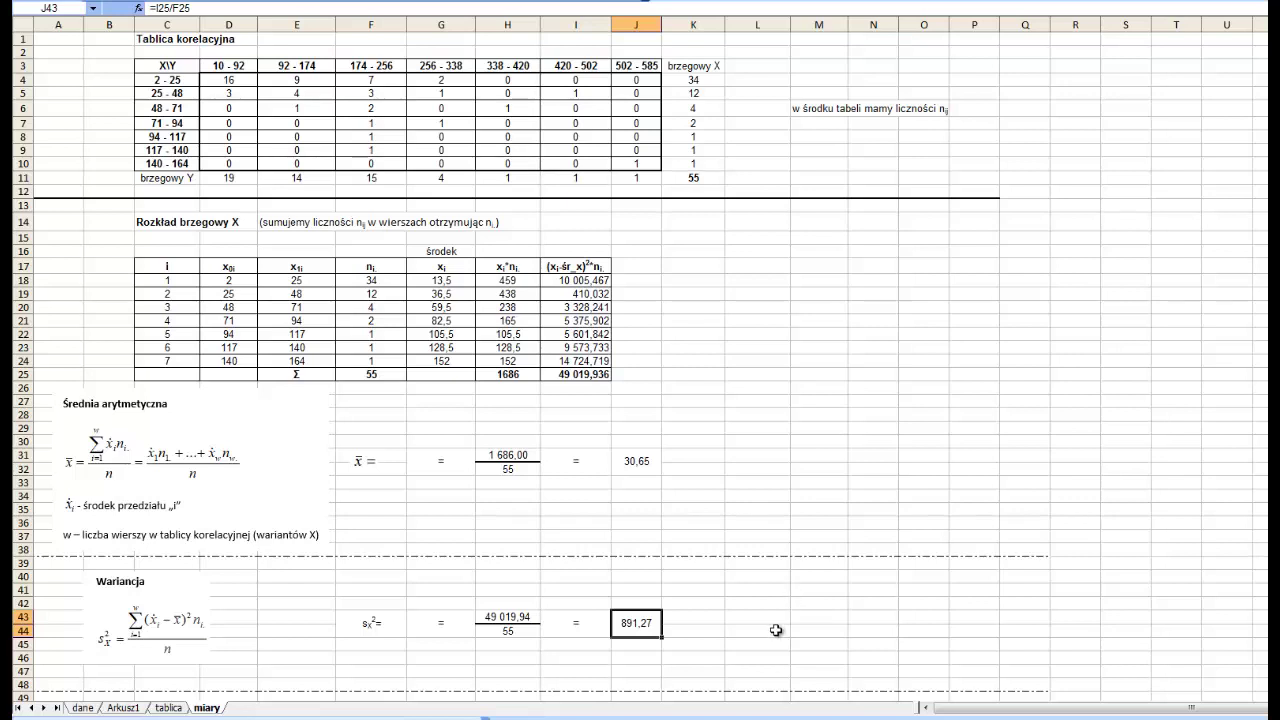
Step: Inspect the standard deviation formula in I52 under Odchylenie standardowe
scroll(757, 634, down, 3)
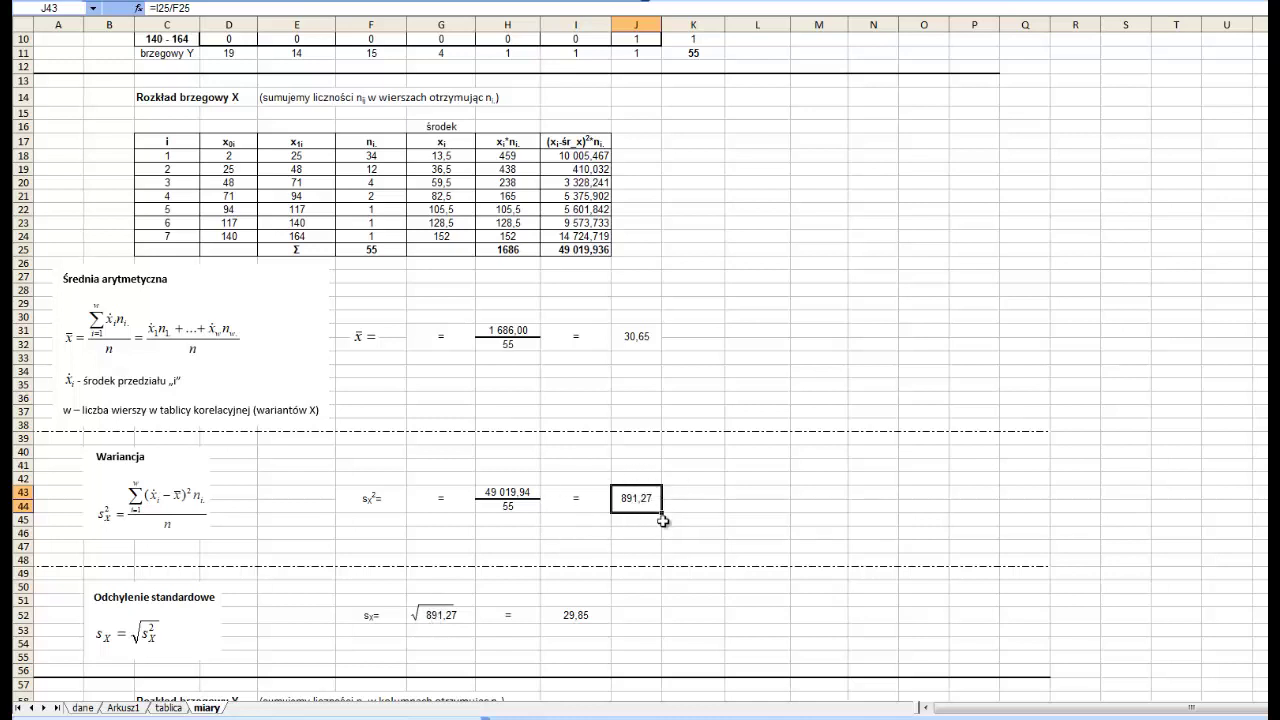
click(598, 614)
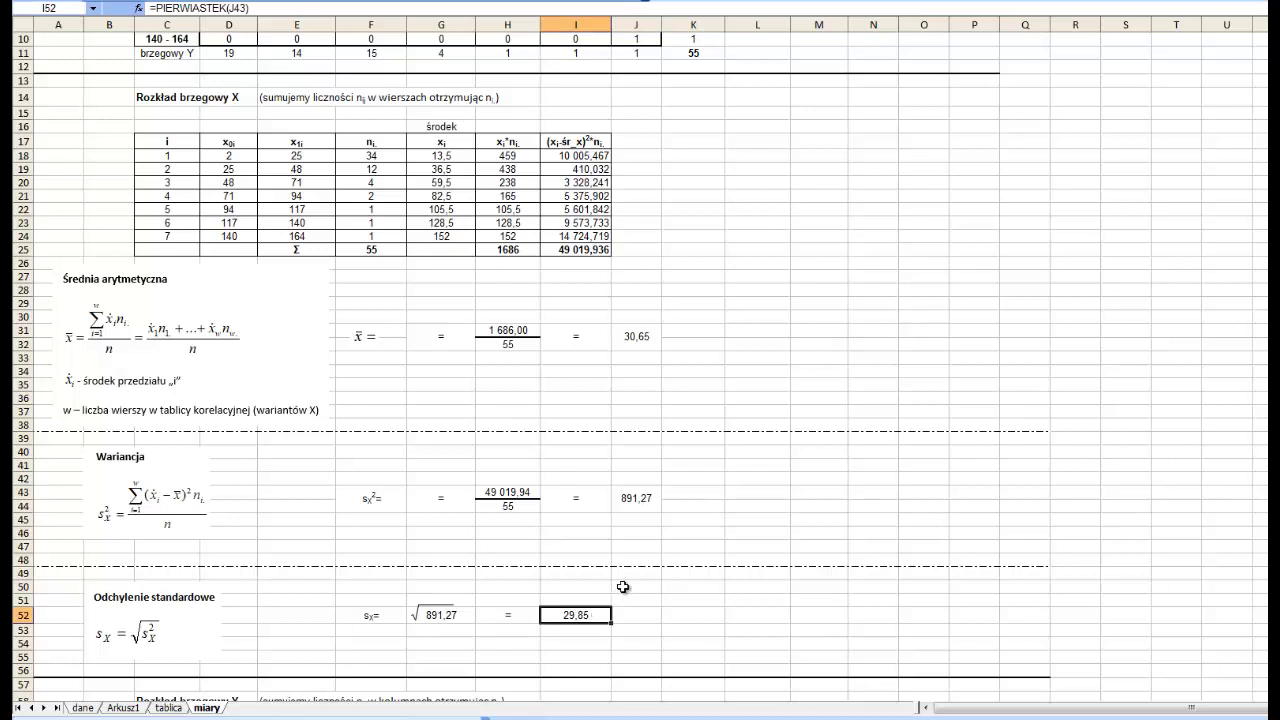
scroll(629, 528, down, 1)
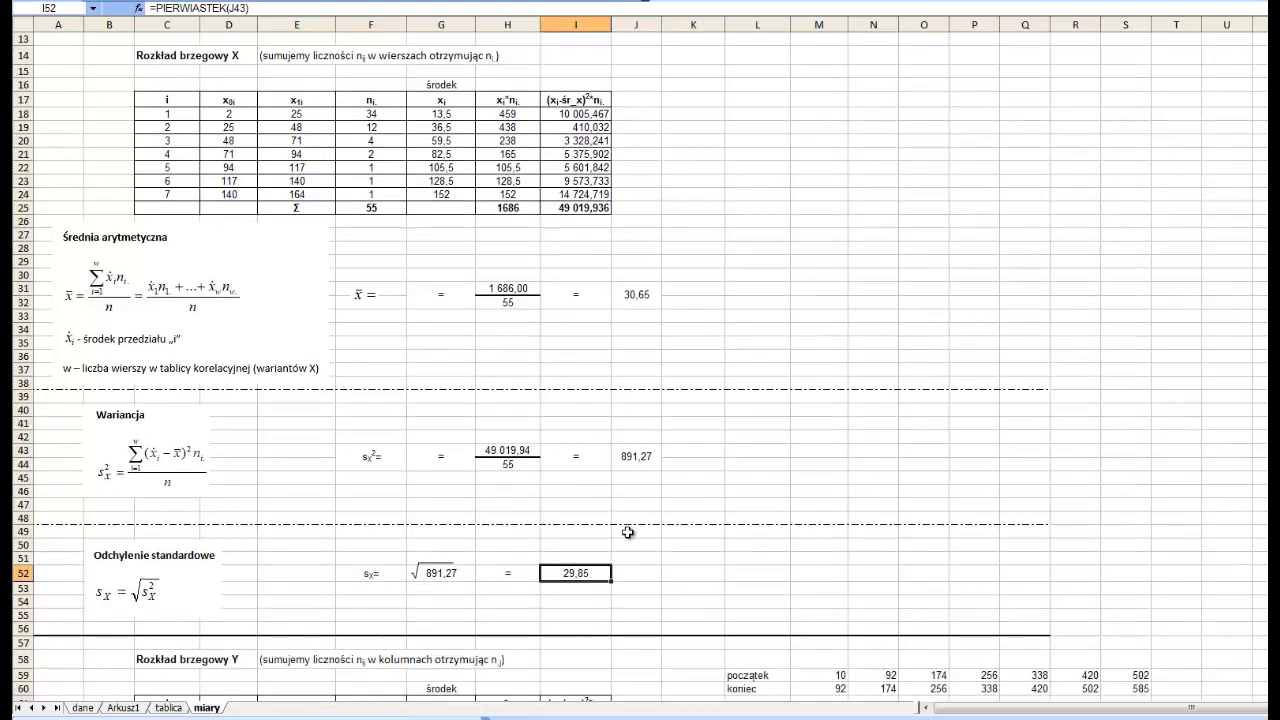
Step: Review the variance in J43, the standard deviation in I52 and the arithmetic mean in J31 for X
click(645, 452)
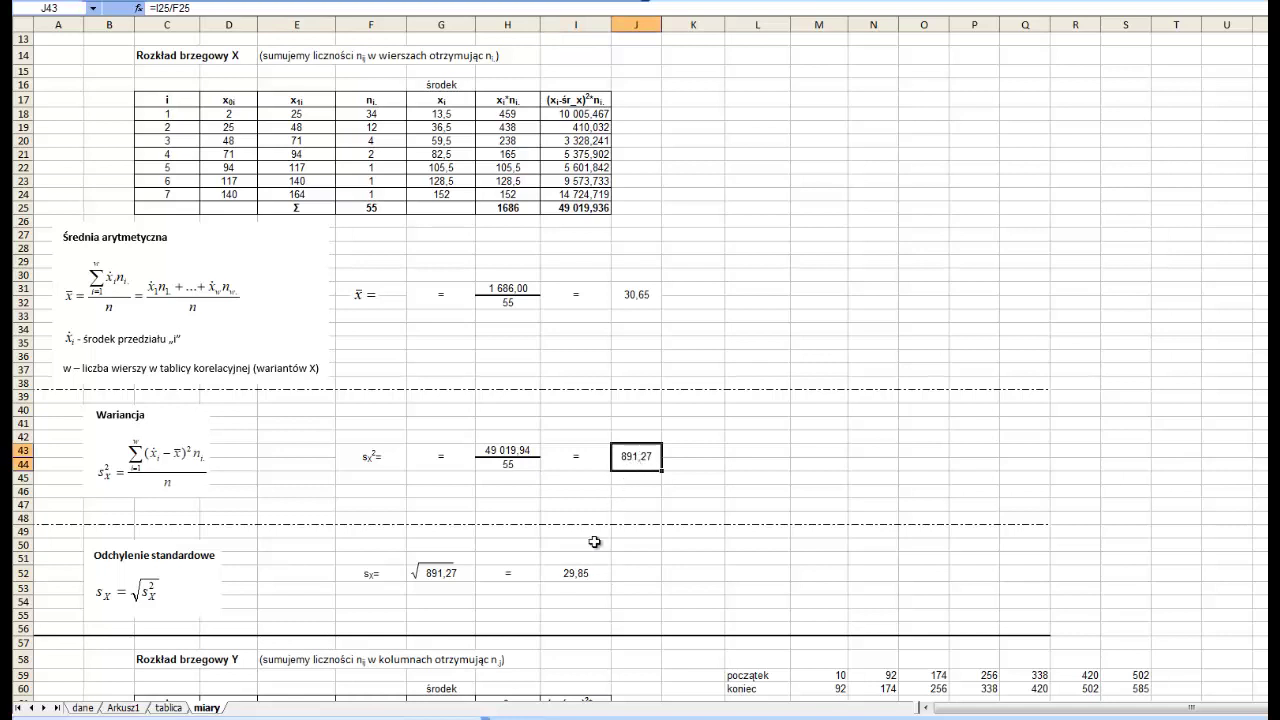
click(572, 576)
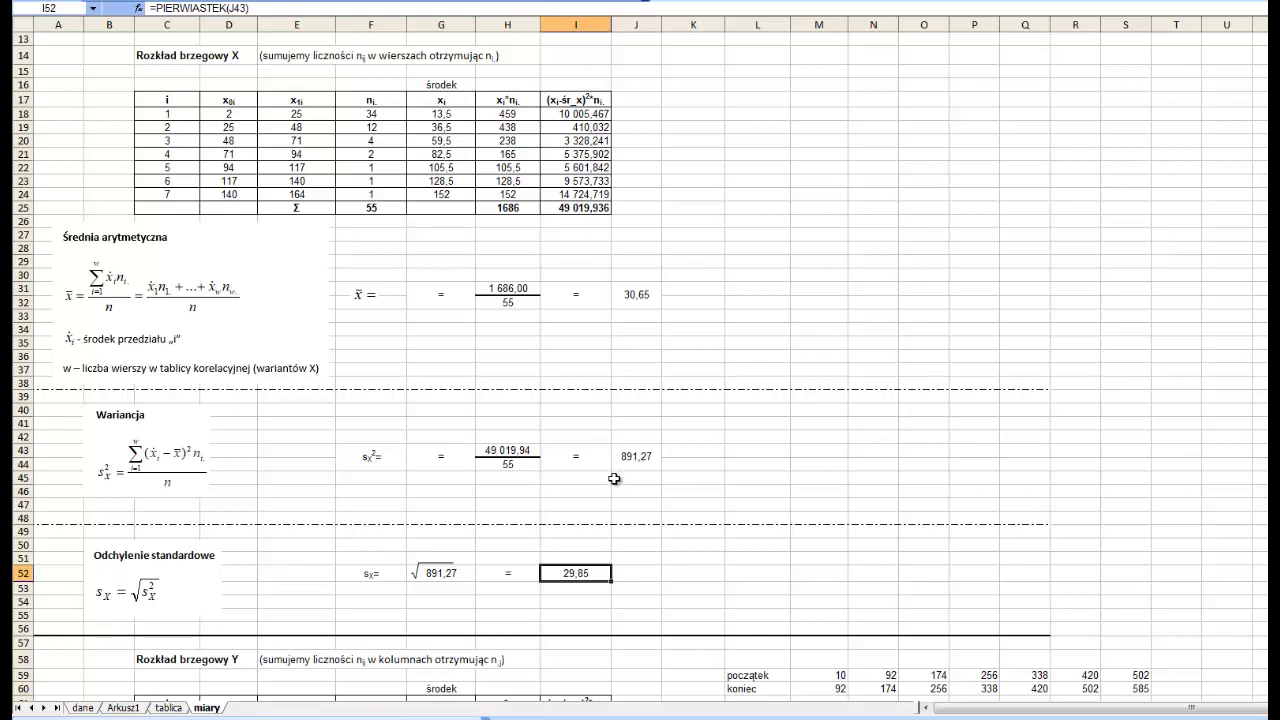
click(656, 303)
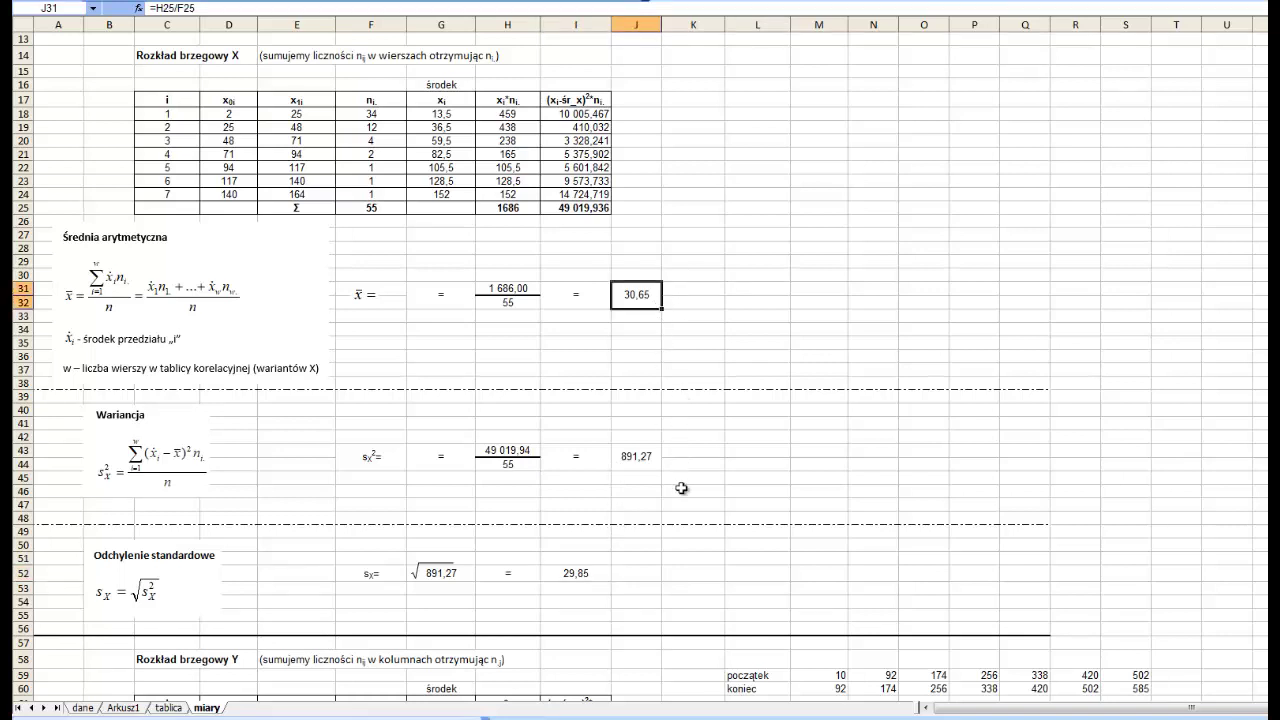
click(566, 575)
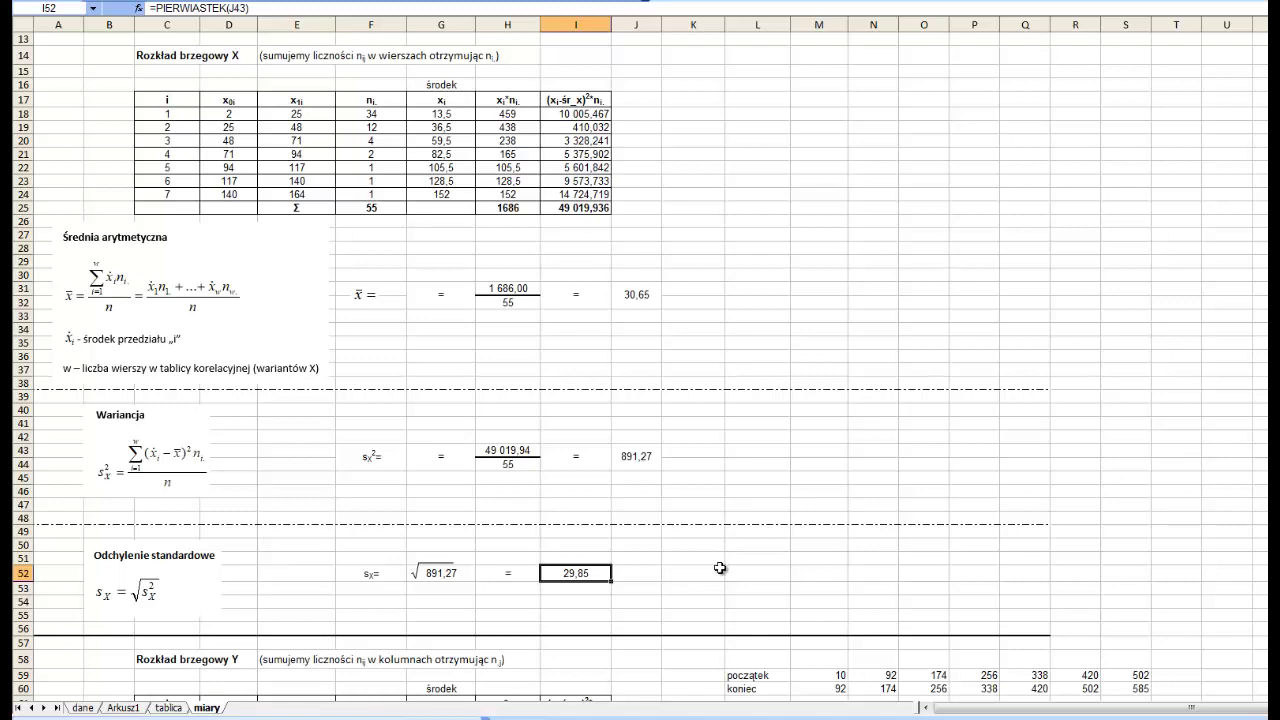
Step: Trace the Rozkład brzegowy Y table to the correlation table's Y intervals D3:J3 and the brzegowy Y counts D11:J11
scroll(720, 568, down, 4)
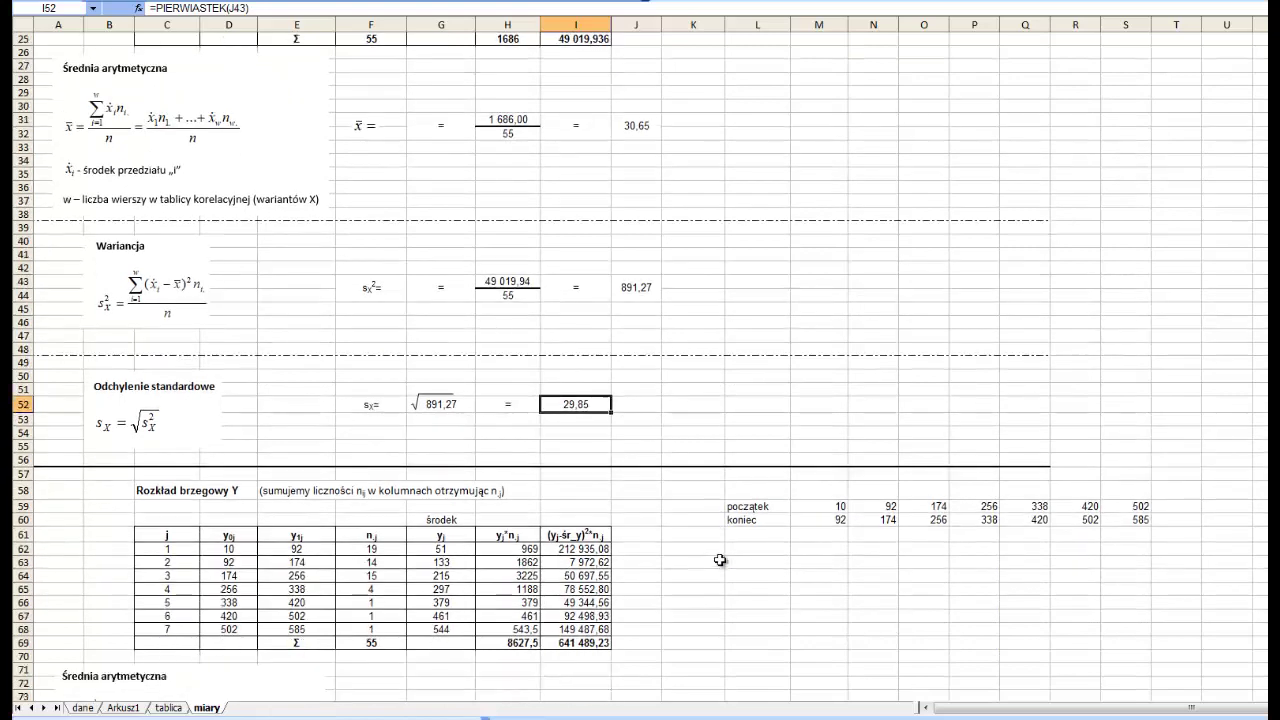
scroll(632, 513, down, 1)
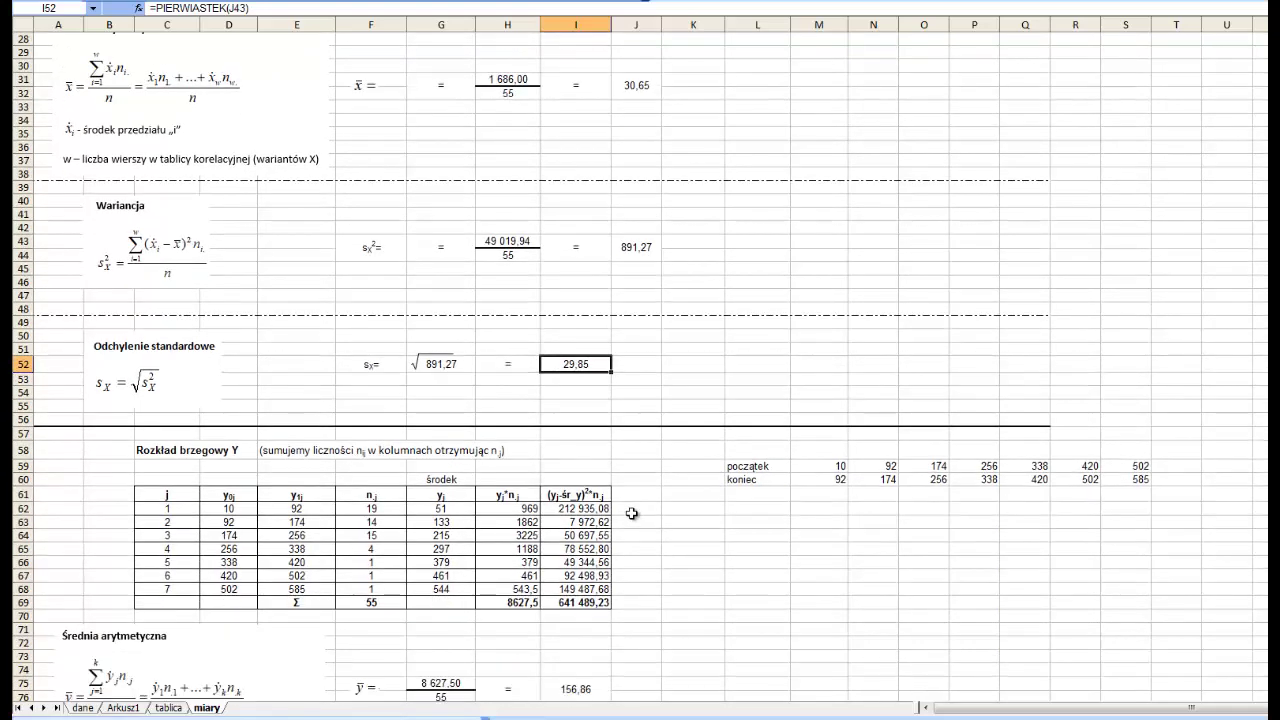
scroll(632, 506, down, 1)
scroll(632, 506, down, 3)
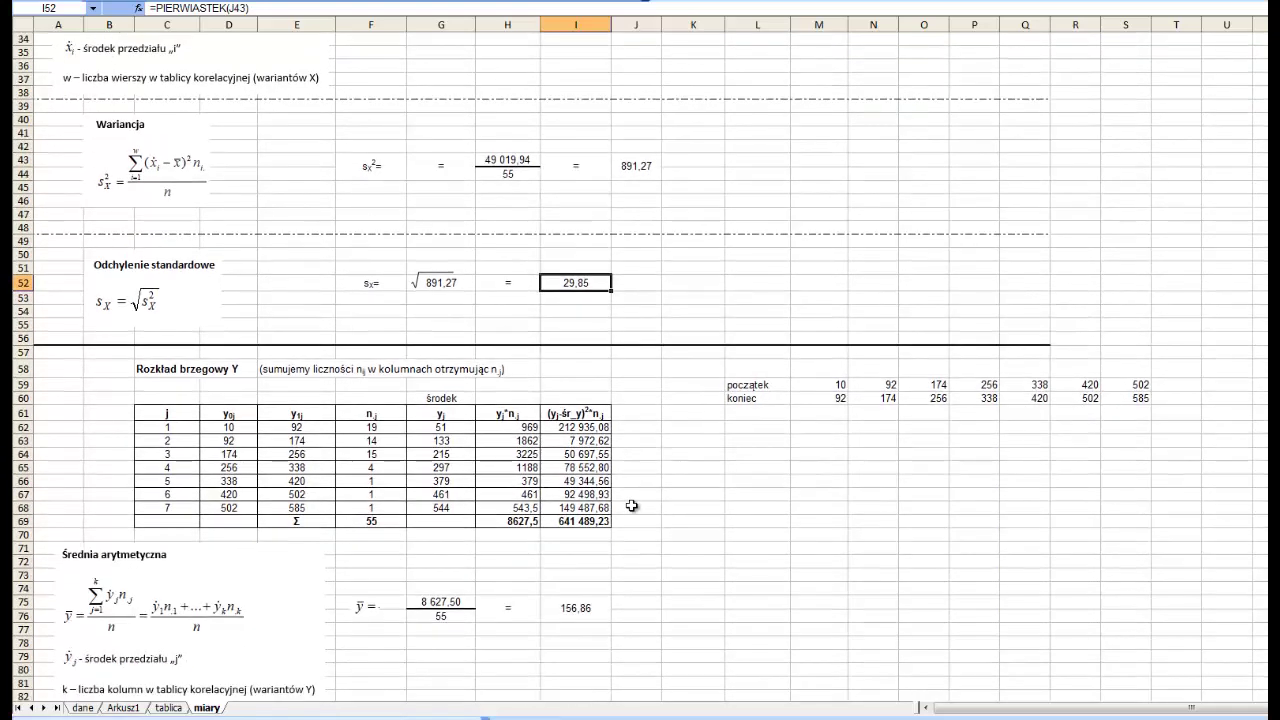
drag(246, 319, 373, 424)
scroll(360, 409, up, 13)
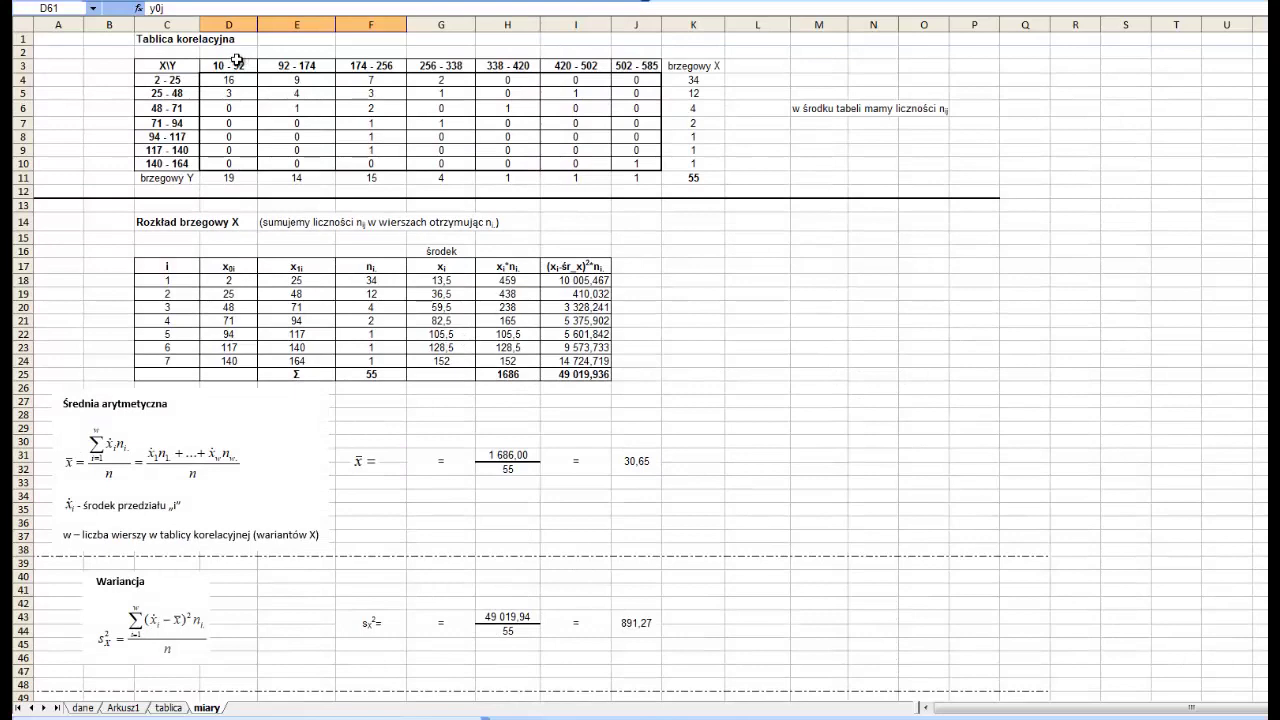
drag(236, 60, 620, 64)
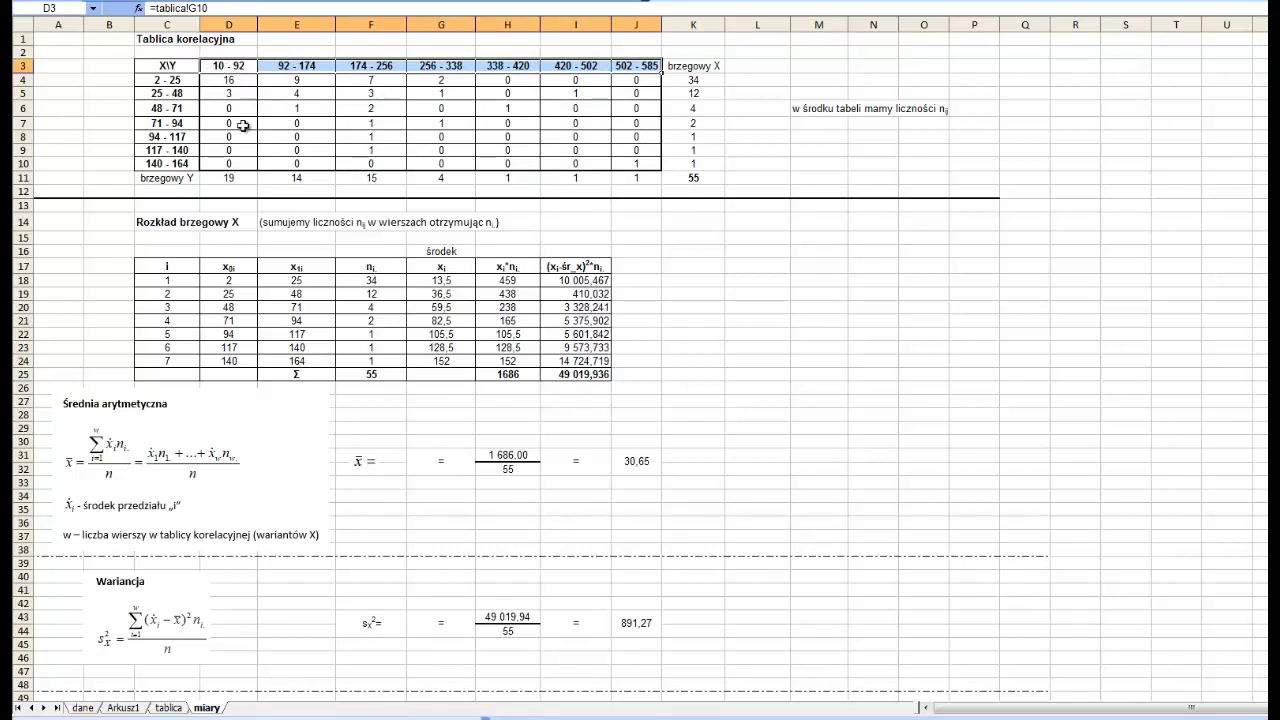
drag(220, 178, 626, 177)
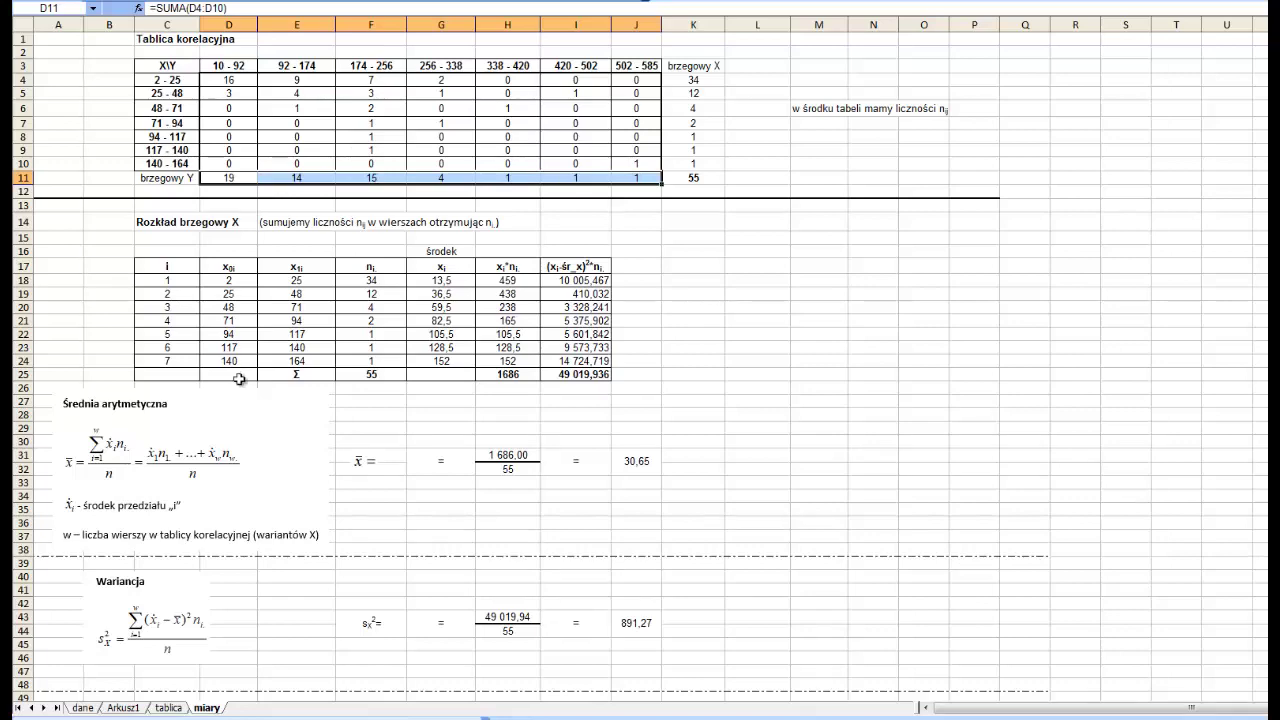
Step: Examine the lower-limit, upper-limit and n.j count columns in D61:F68 of the Rozkład brzegowy Y table
scroll(240, 372, down, 2)
scroll(240, 372, down, 8)
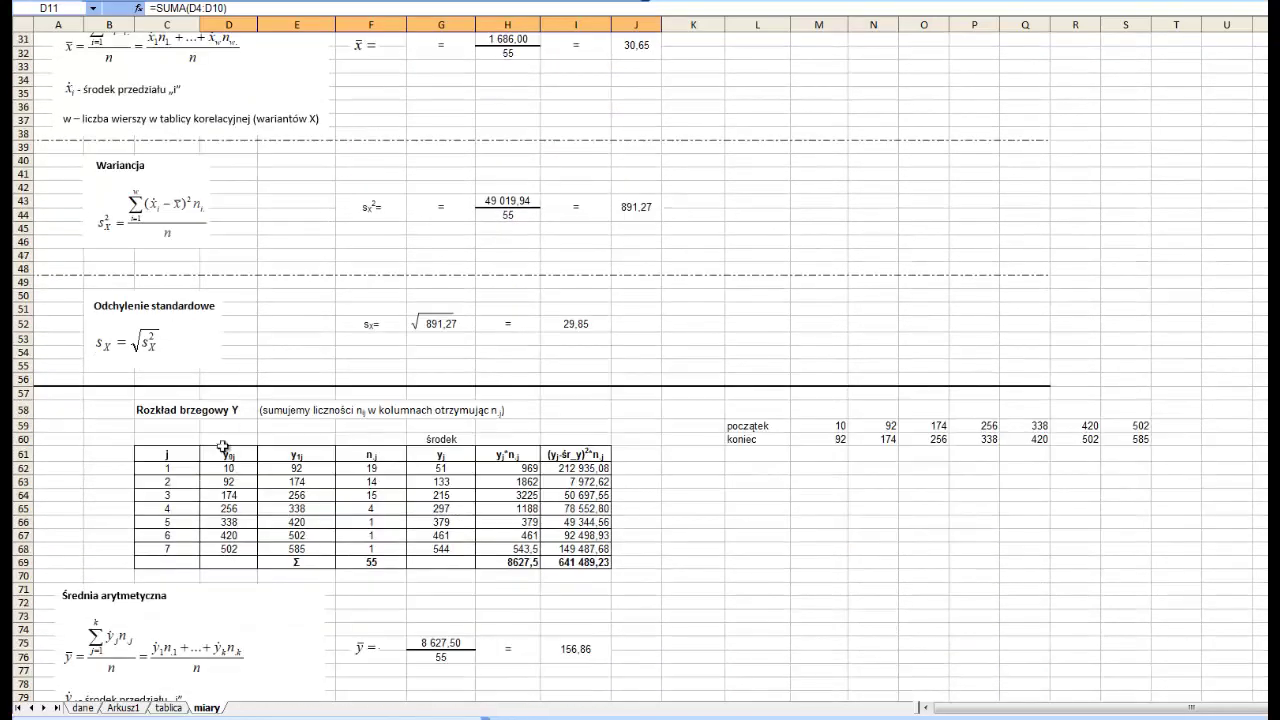
drag(229, 454, 225, 553)
drag(277, 455, 285, 546)
drag(358, 454, 355, 547)
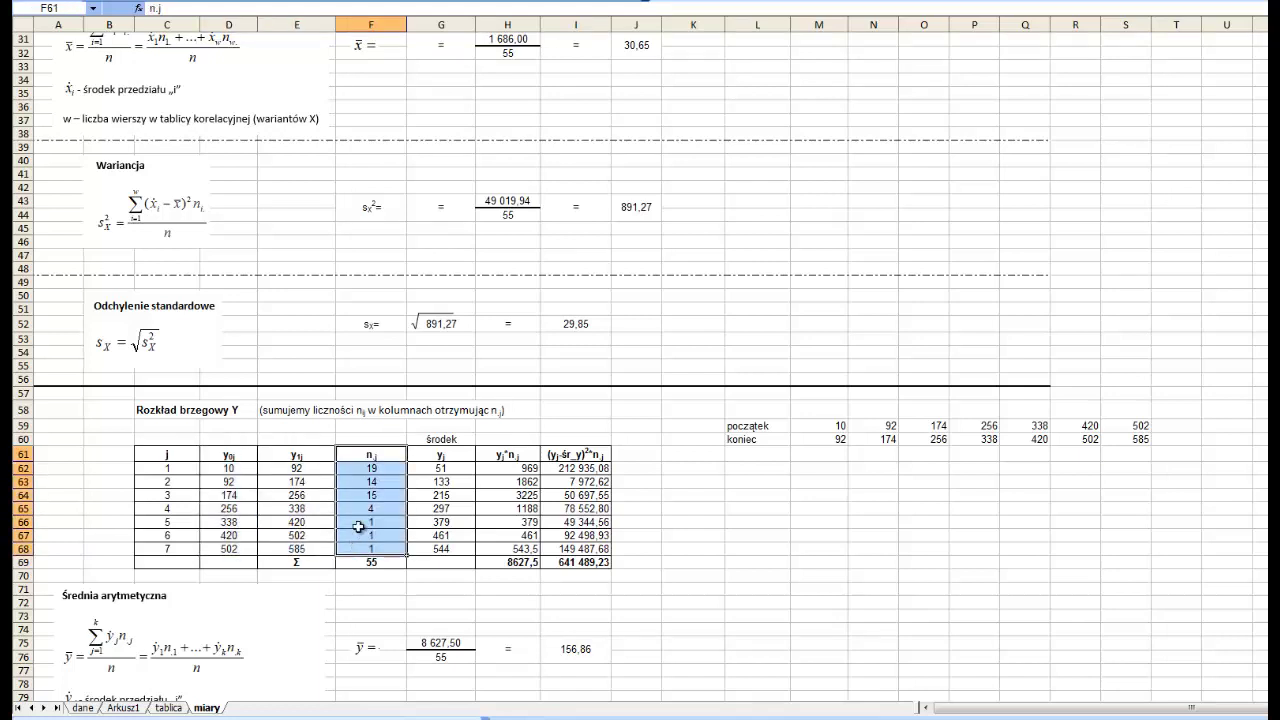
Step: Compare the Y mean formula with the interval midpoints G61:G68 and the counts F61:F68
scroll(264, 457, down, 2)
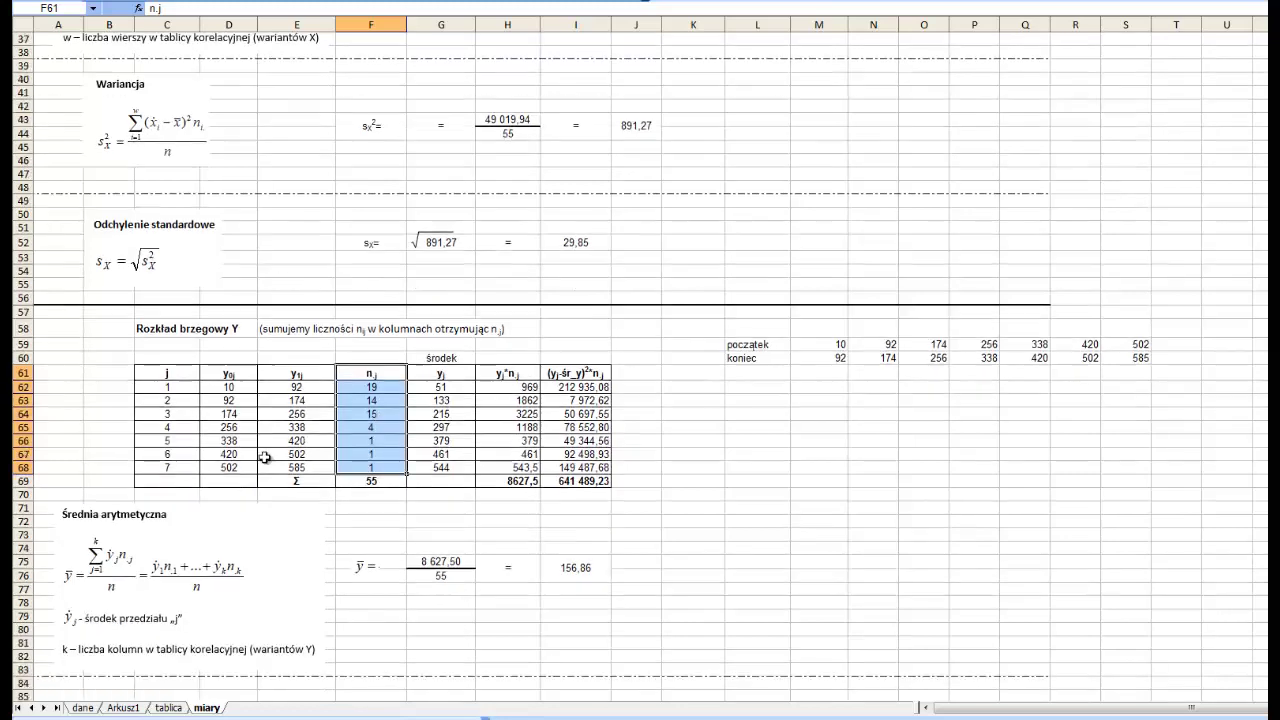
scroll(264, 457, down, 6)
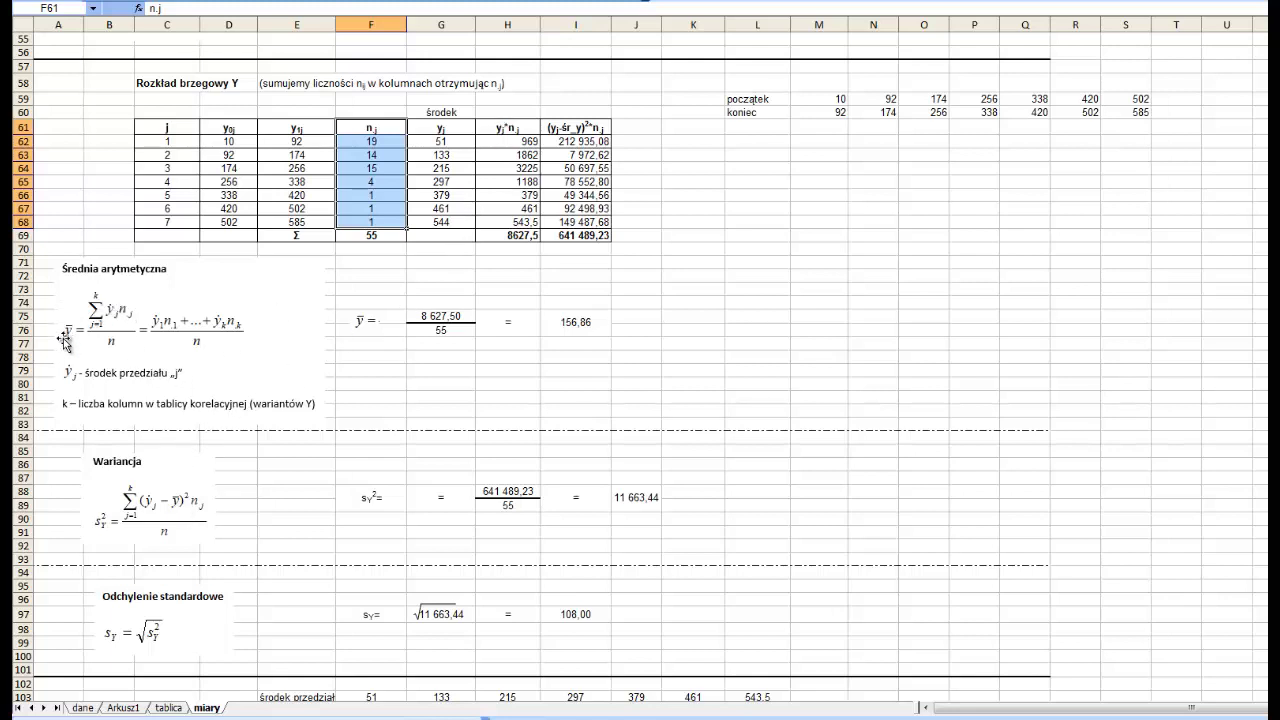
drag(457, 127, 461, 224)
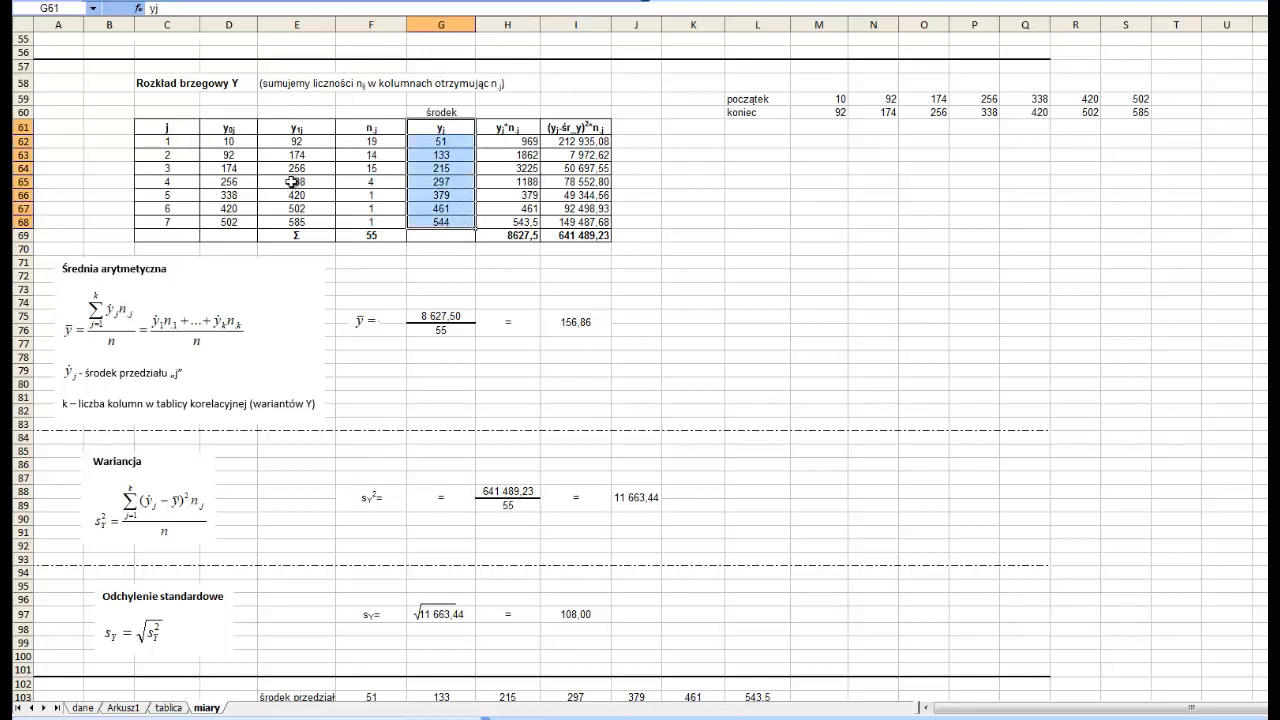
drag(372, 125, 371, 218)
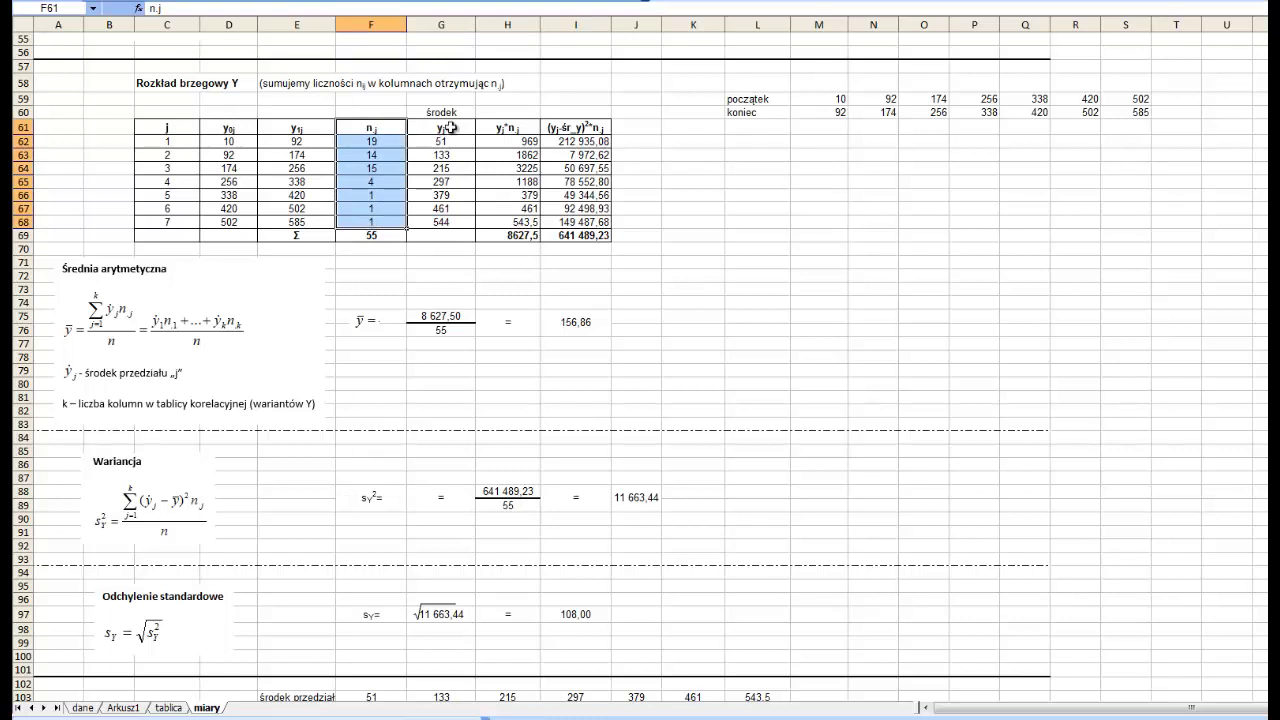
drag(452, 128, 455, 221)
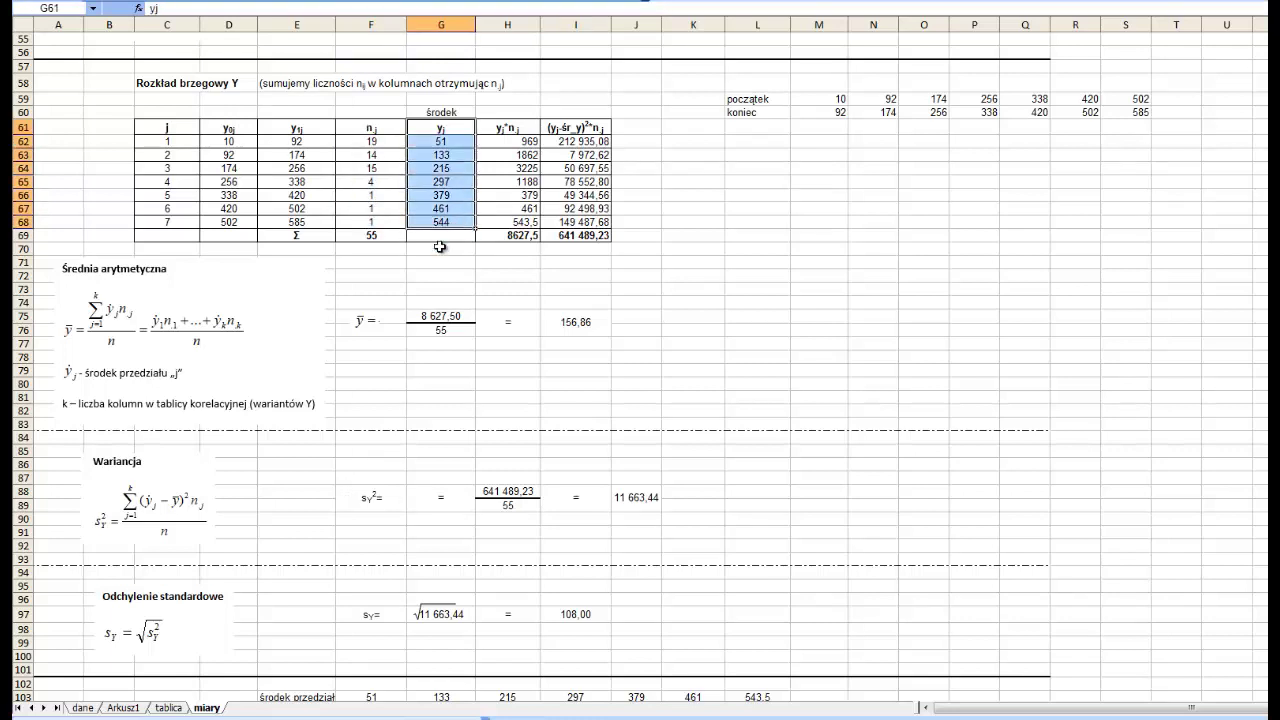
Step: Check the midpoint-times-count formula =F62*G62 in H62 and the products through H68
double_click(508, 140)
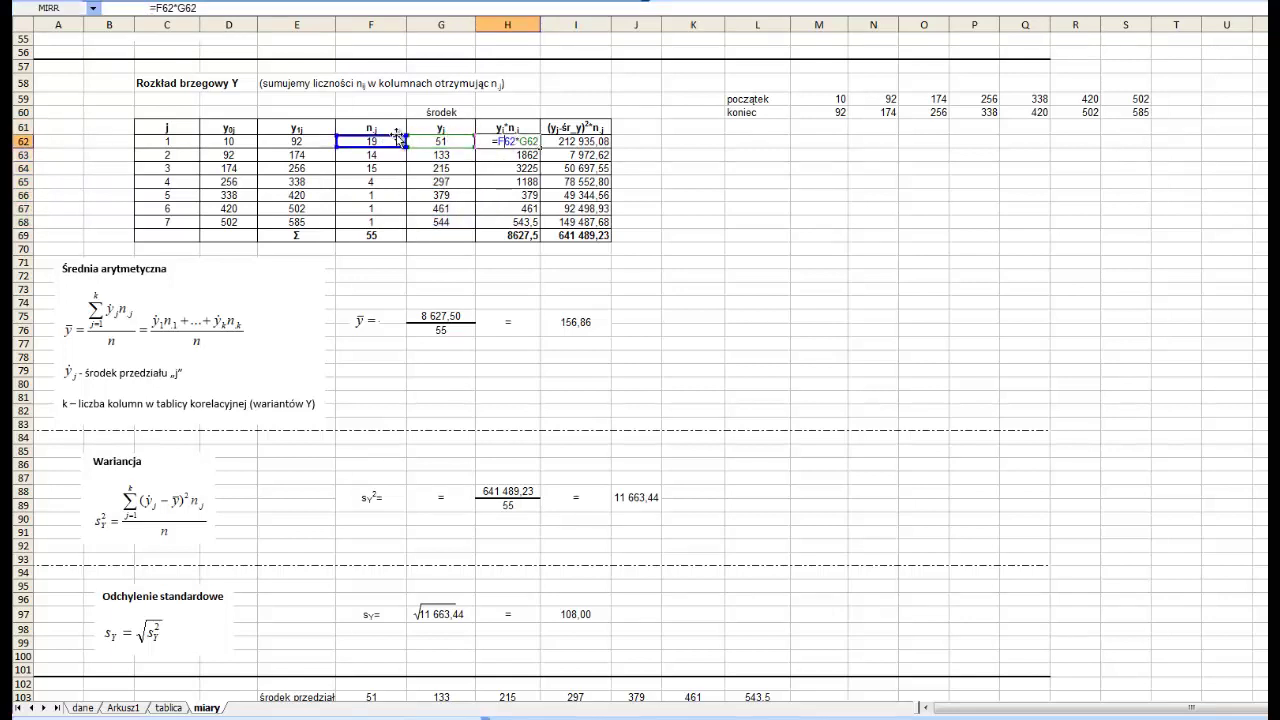
key(Escape)
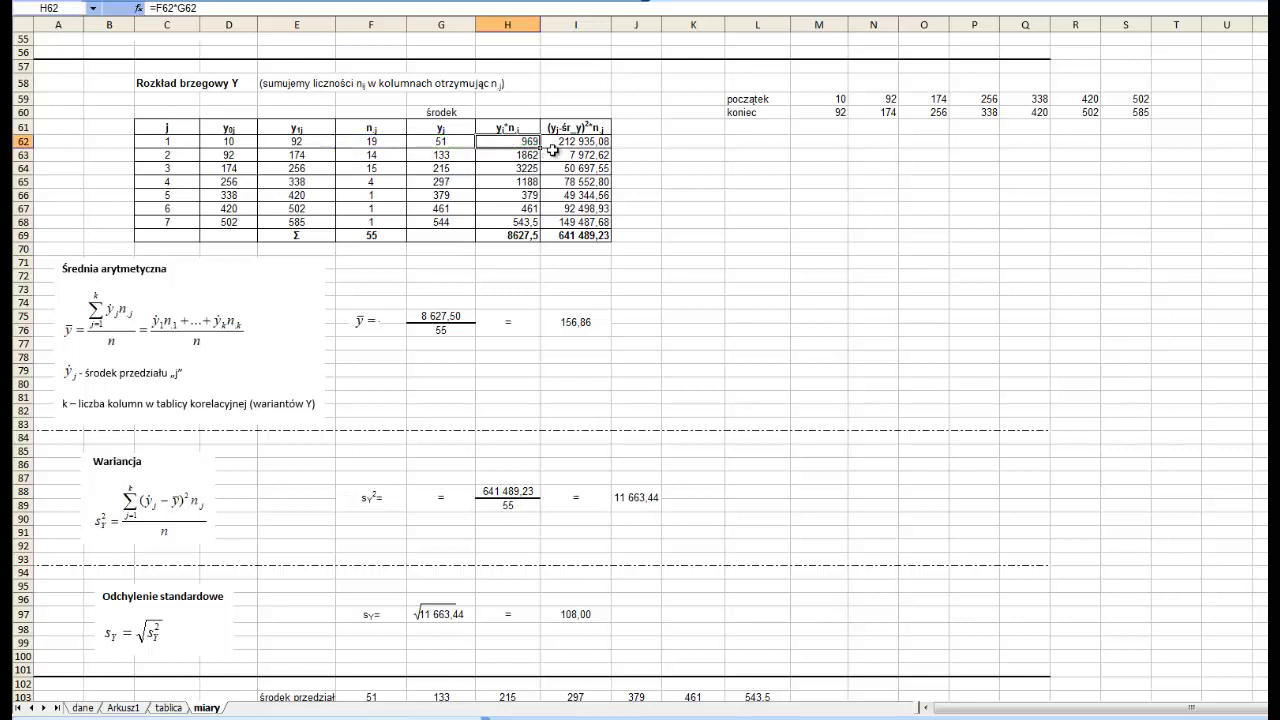
shift+click(508, 222)
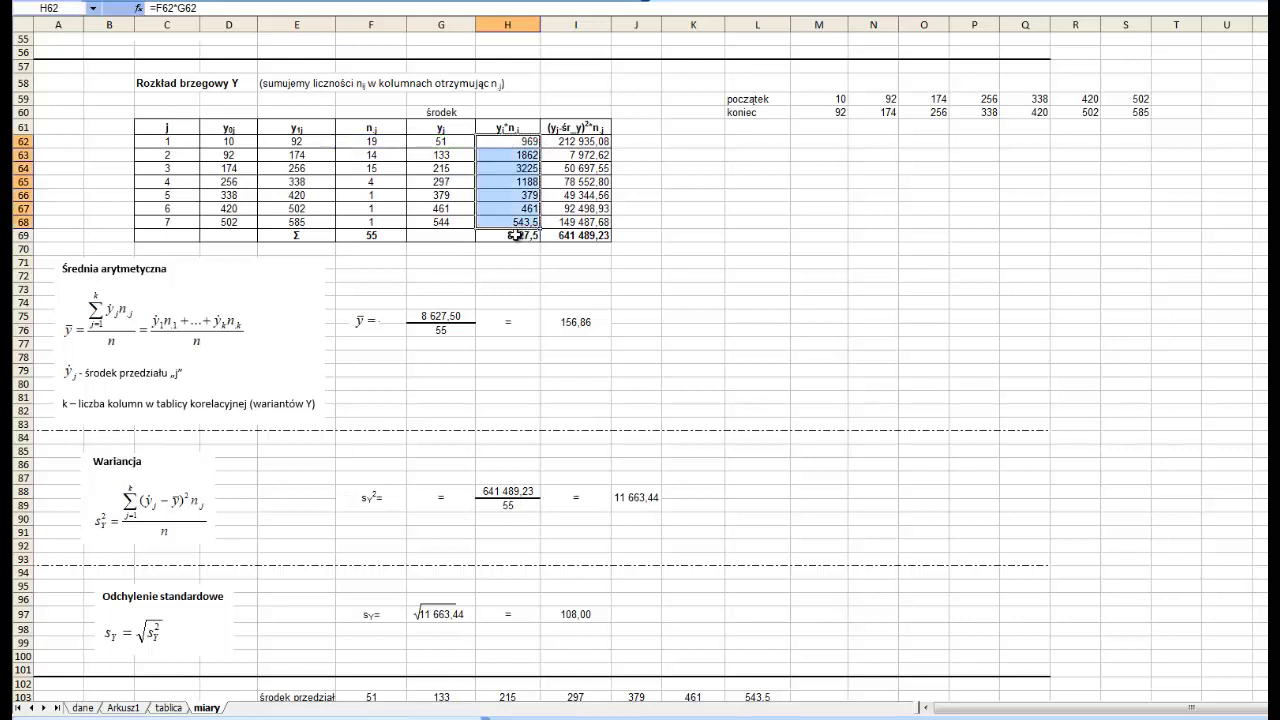
Step: Inspect the product sum in H69, the total count in F69 and the Y mean formula in I75
double_click(506, 236)
key(Escape)
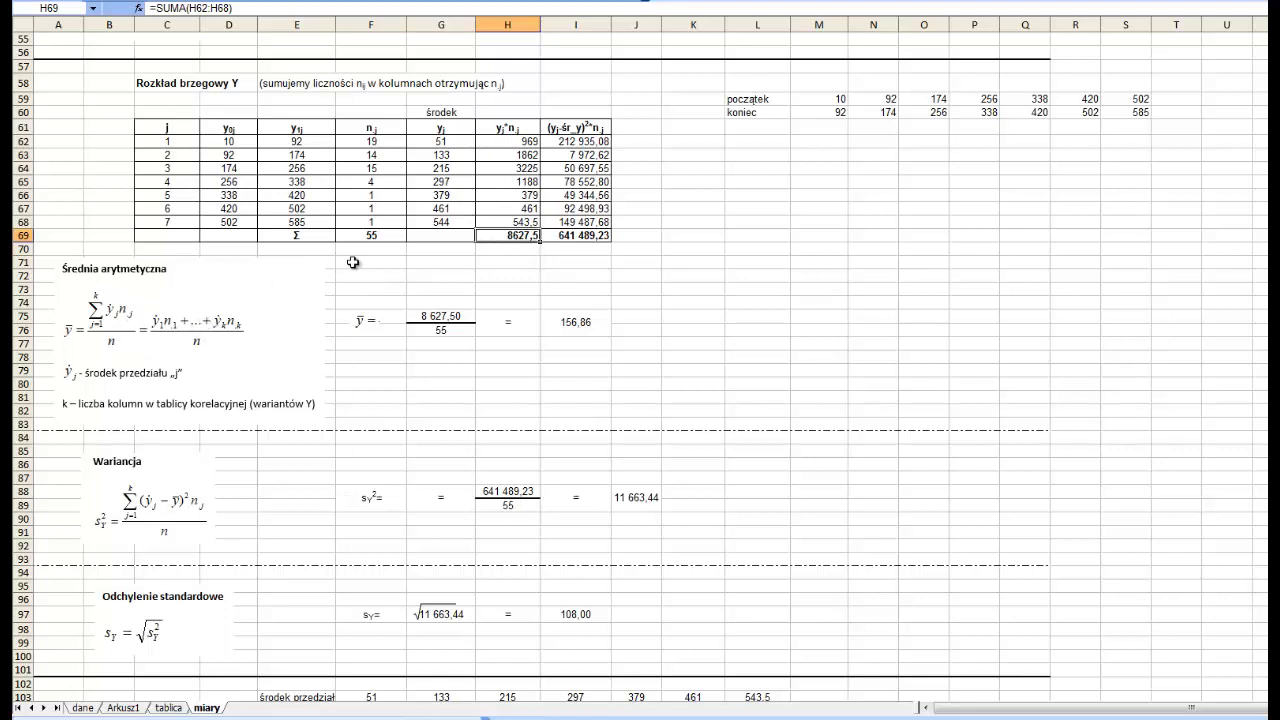
click(375, 241)
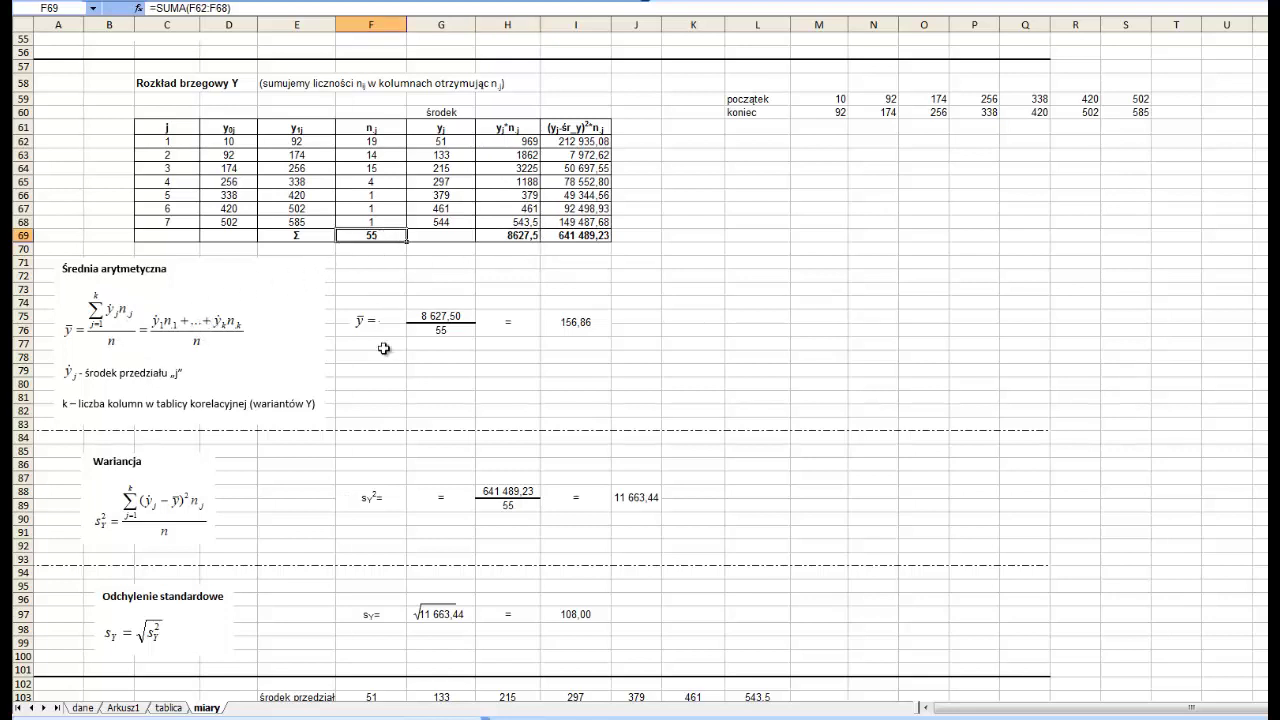
click(600, 326)
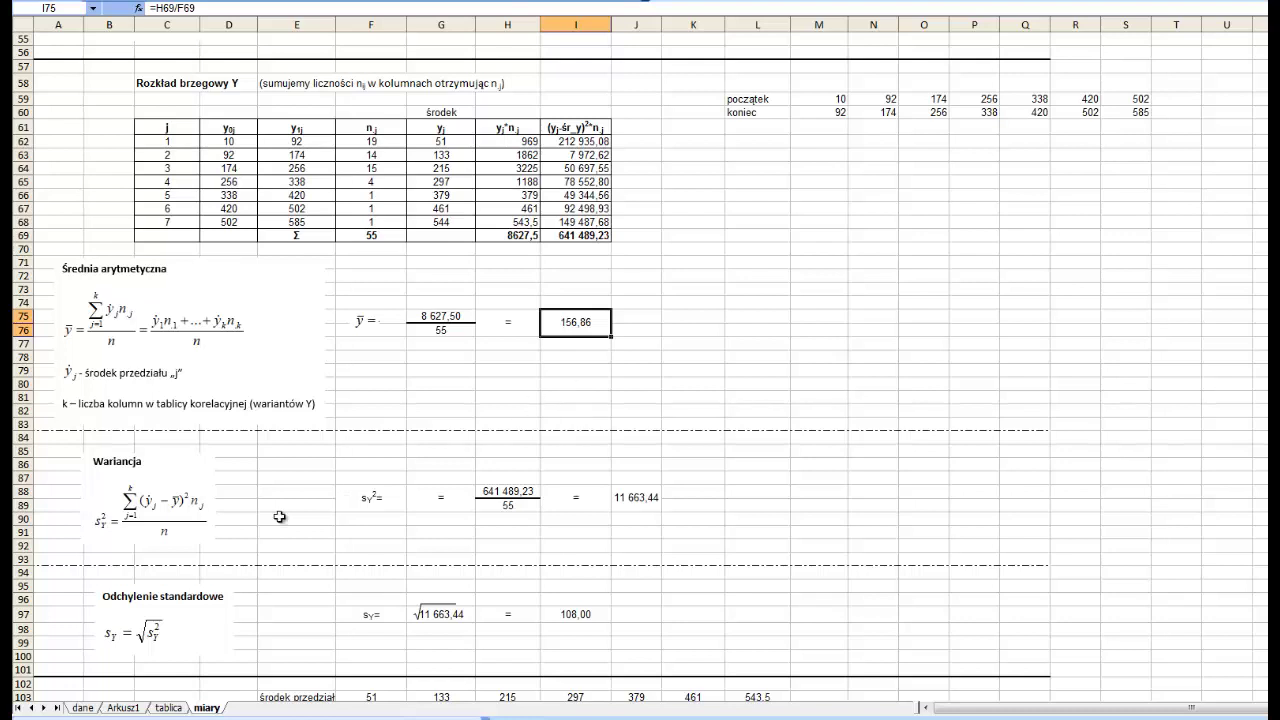
Step: Check the weighted squared-deviation formula =(G62-$I$75)^2*F62 in I62 against the Y variance formula and copy it down through I68
click(147, 520)
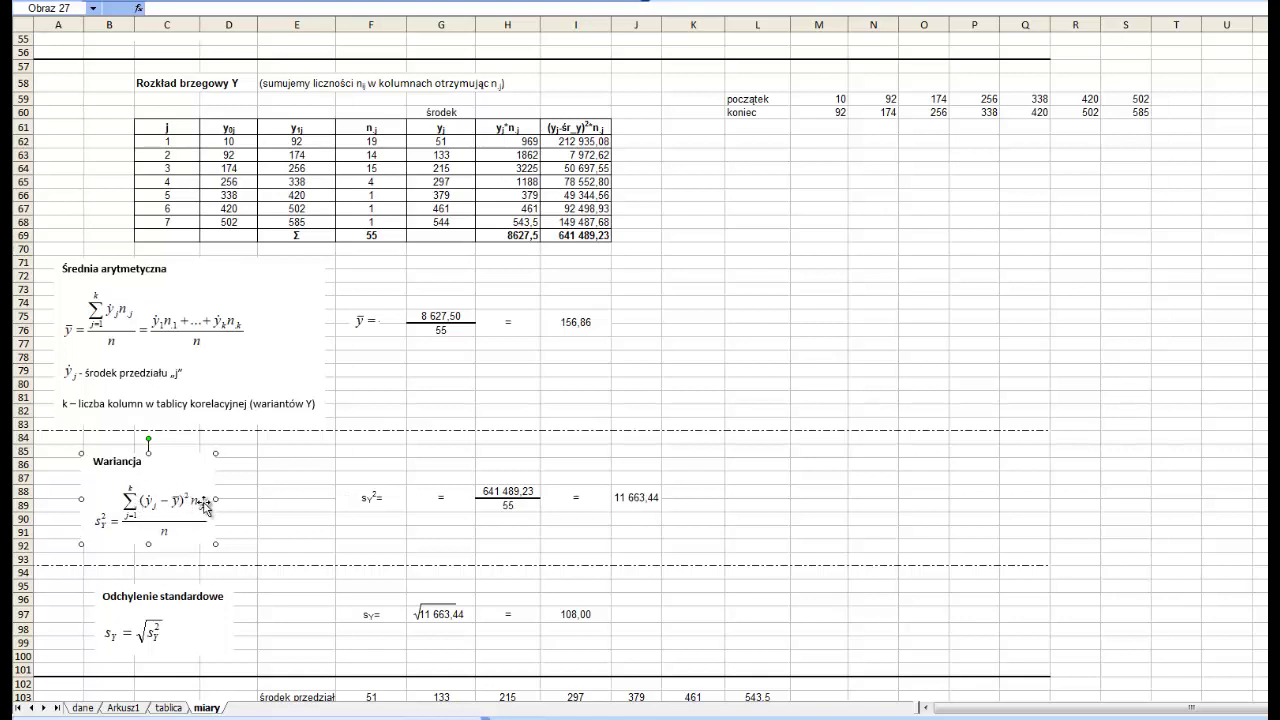
double_click(566, 142)
drag(473, 140, 440, 138)
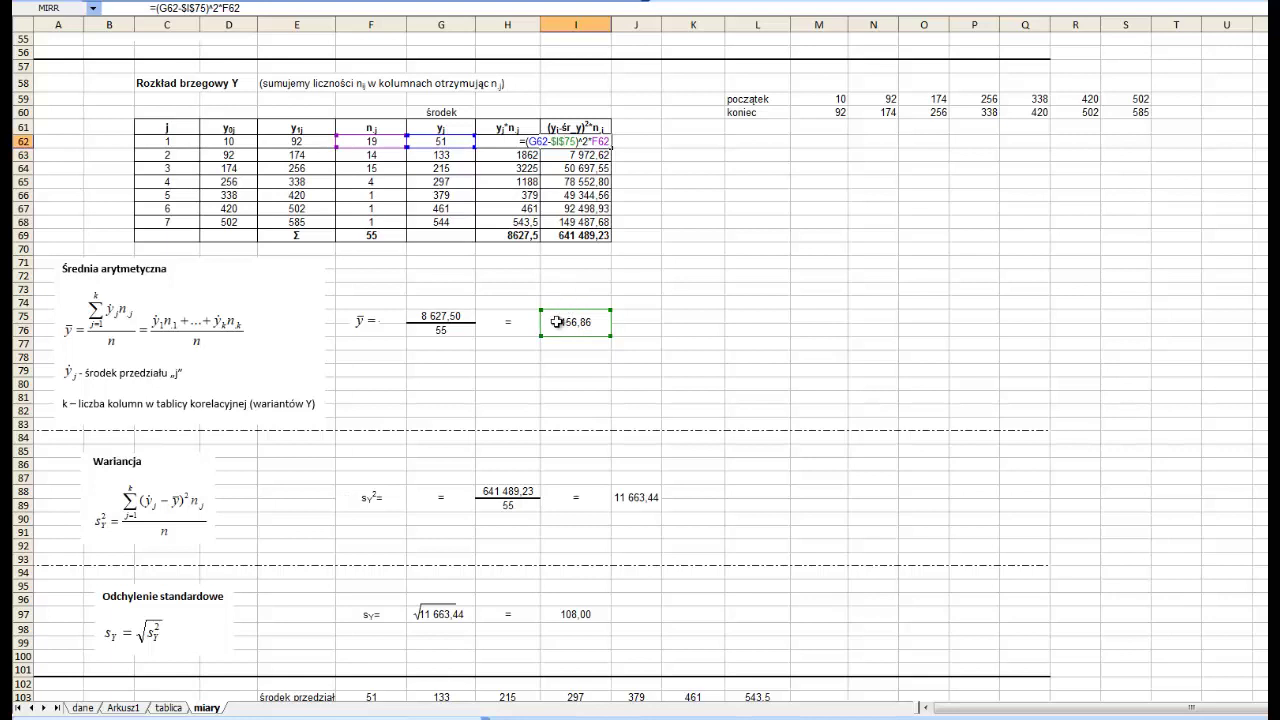
drag(567, 309, 567, 309)
drag(578, 141, 592, 141)
key(Escape)
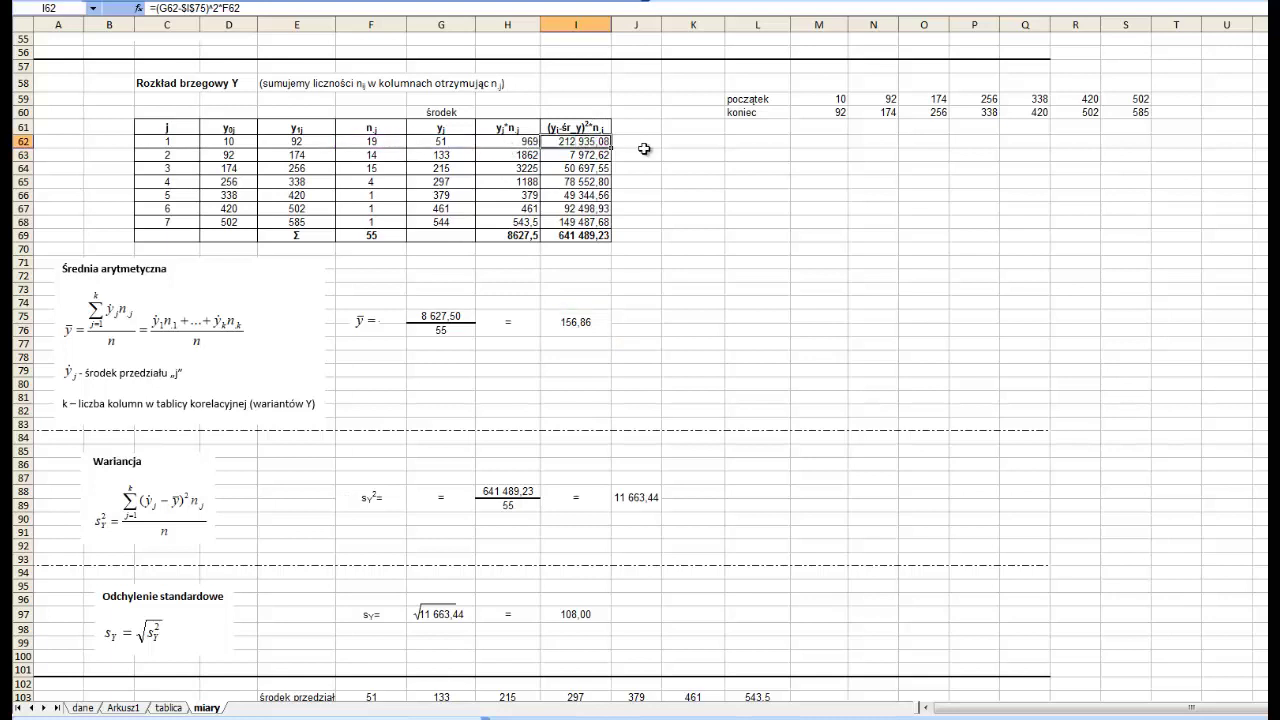
drag(611, 148, 604, 234)
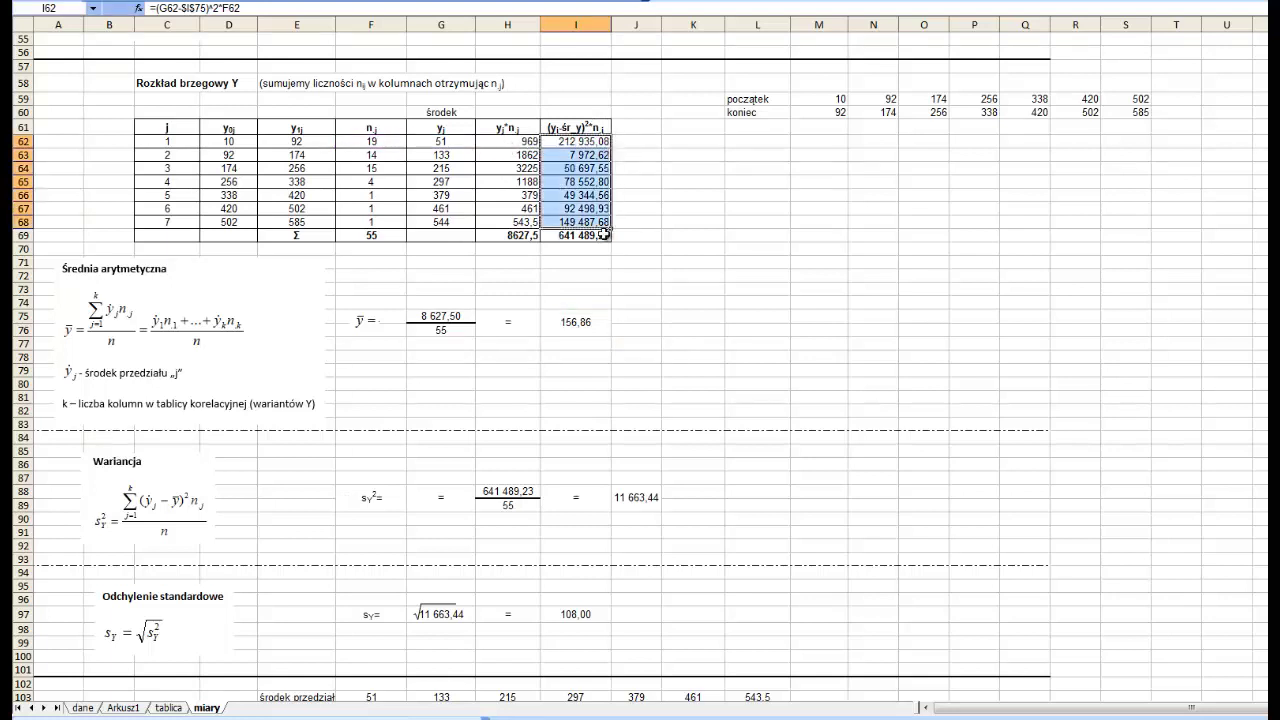
Step: Inspect the squared-deviation sum in I69, the Y variance formula in J88 and the standard deviation formula in I97
double_click(600, 235)
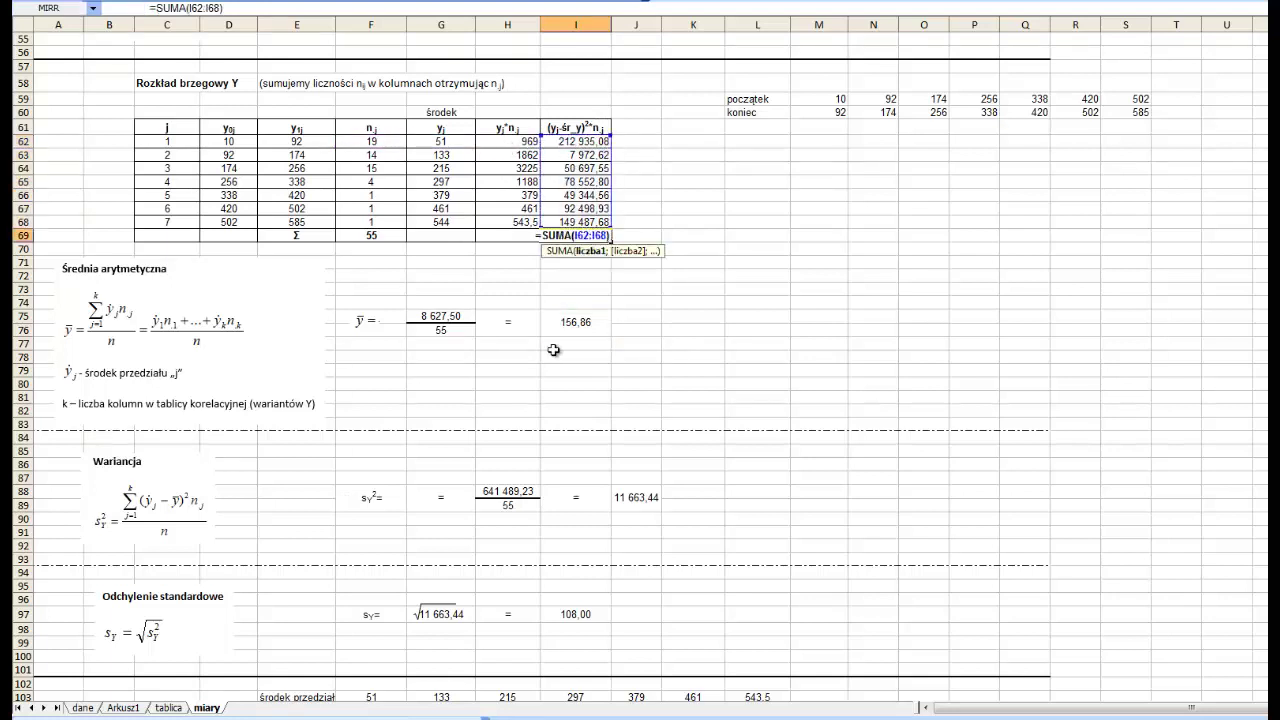
key(ctrl+Return)
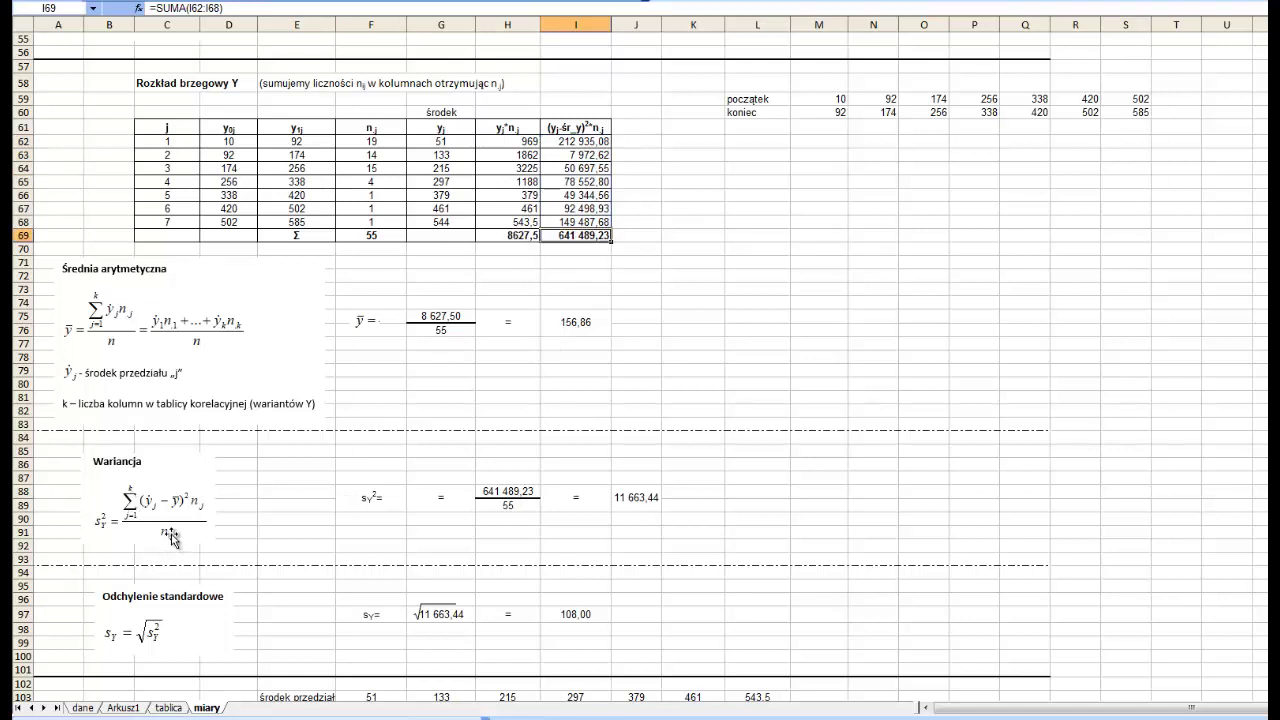
click(628, 498)
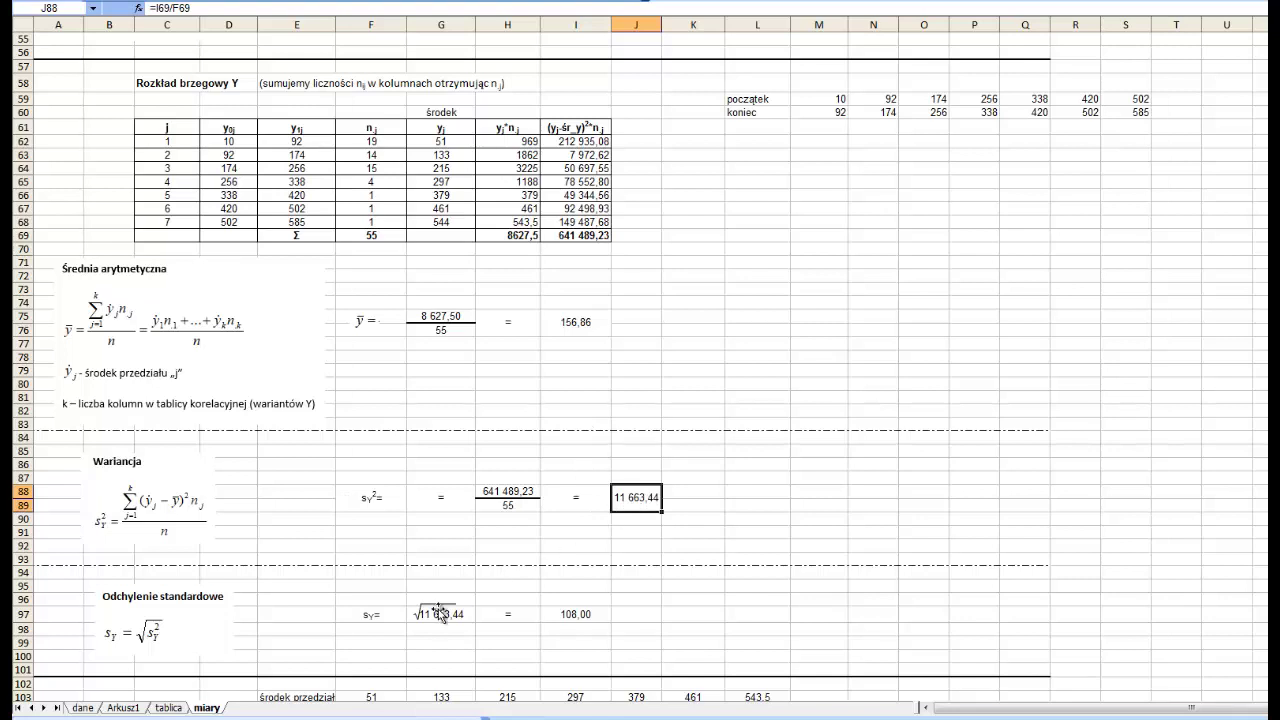
click(582, 614)
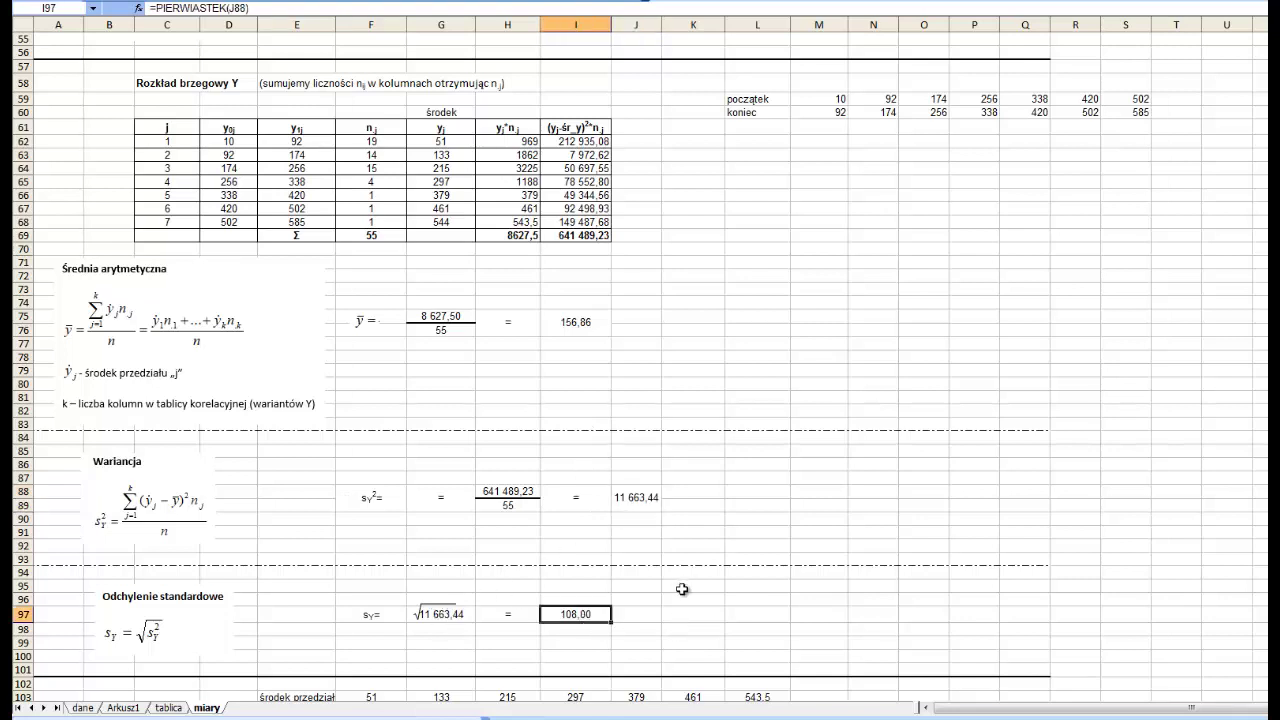
Step: Examine the covariance sum components below the Y measures and the deviations of X midpoints from the mean in E105:E111
scroll(682, 589, down, 3)
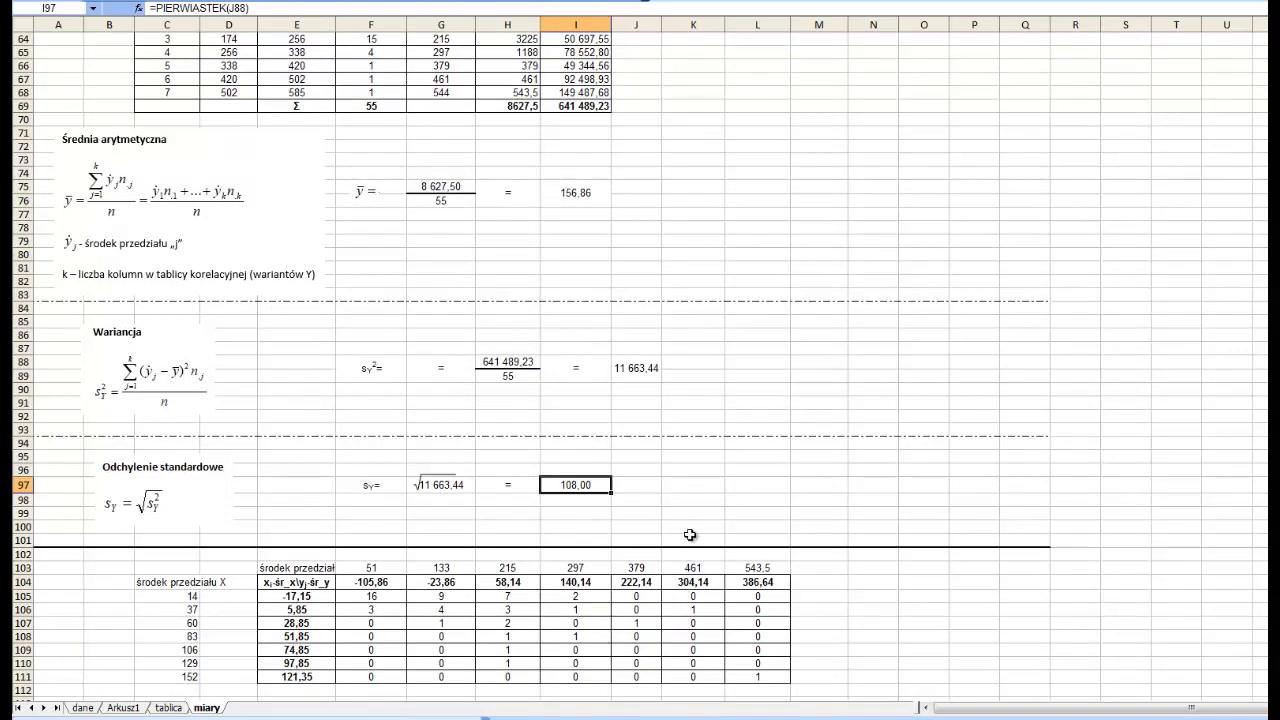
scroll(690, 535, down, 2)
scroll(692, 529, down, 1)
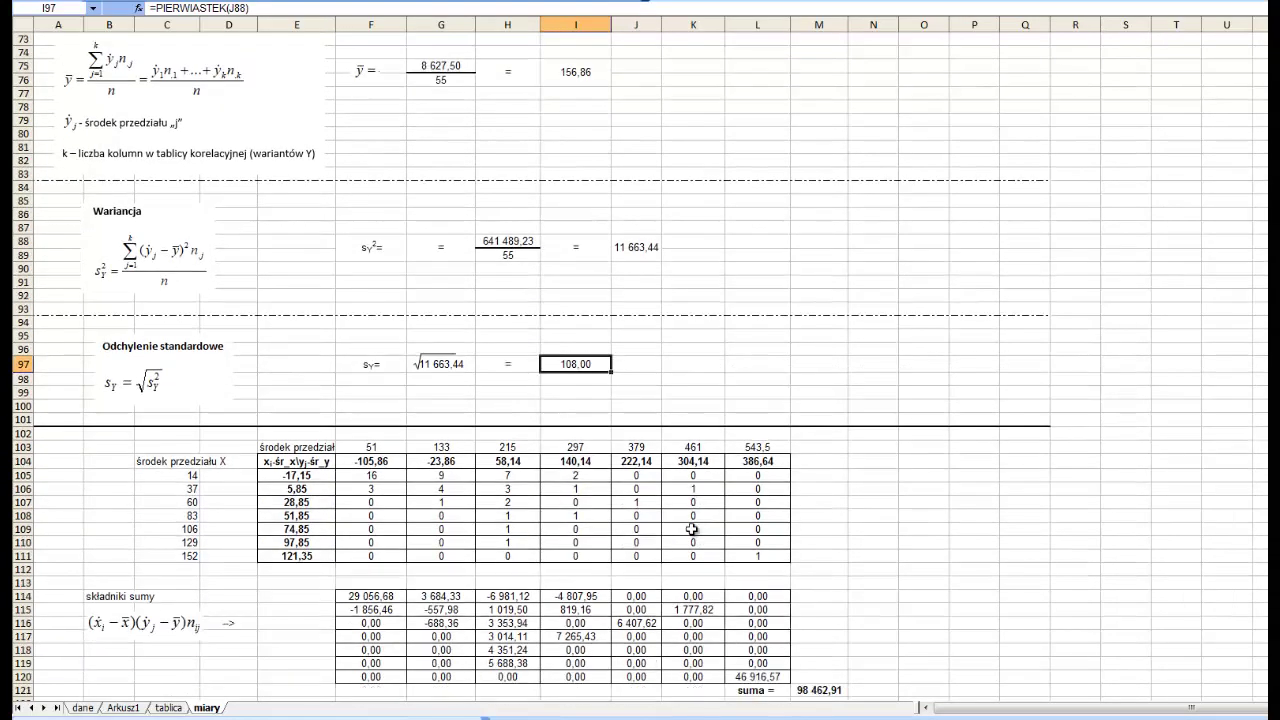
scroll(691, 530, down, 2)
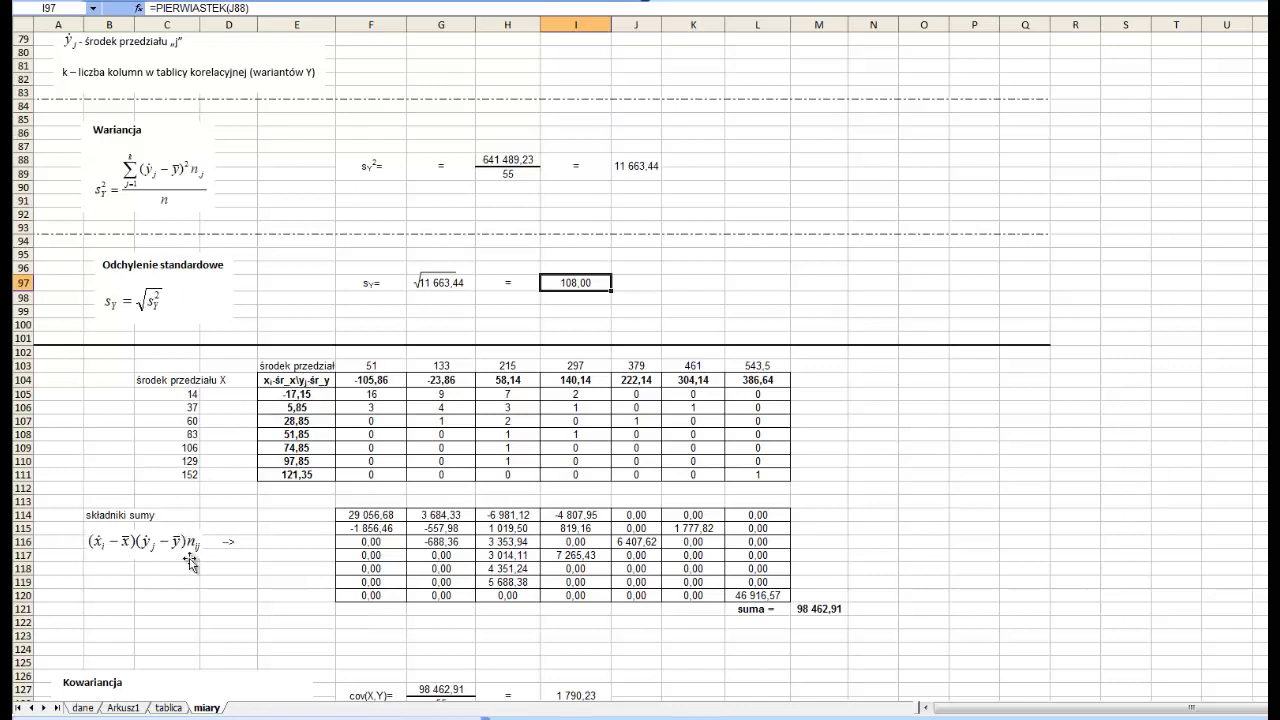
drag(314, 395, 306, 478)
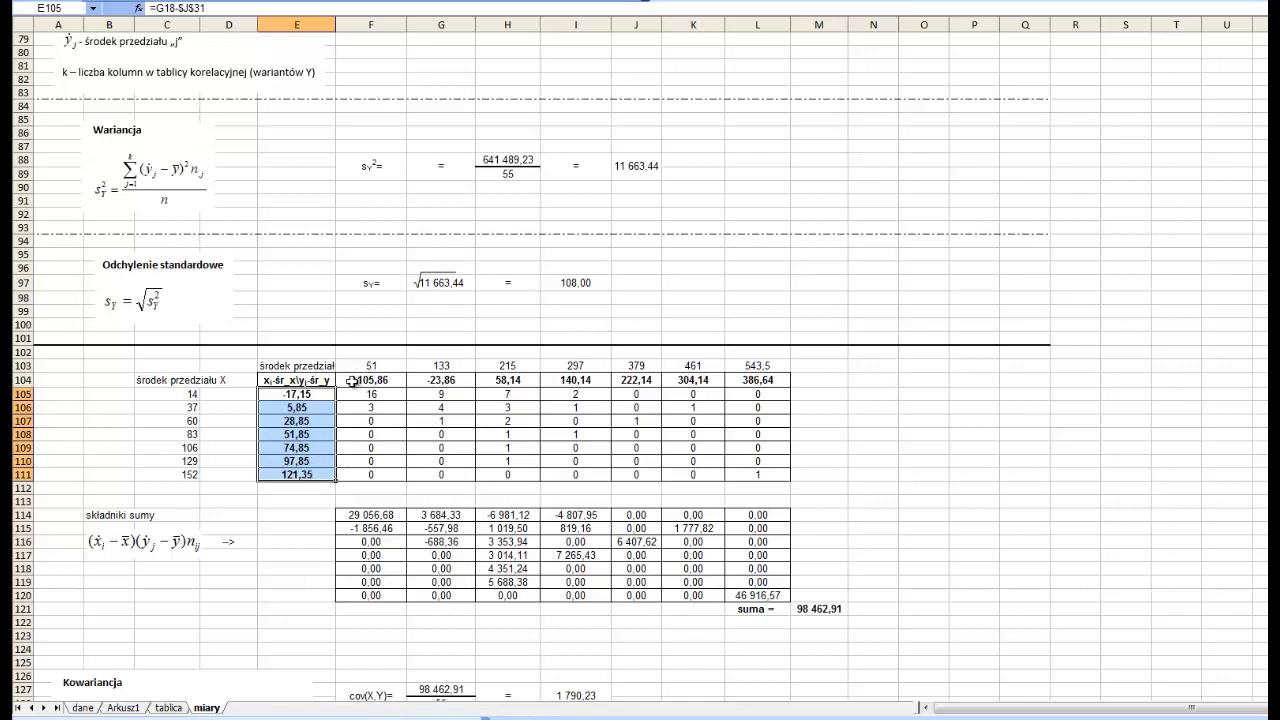
Step: Compare the Y midpoint deviations in row 104 with the X deviations in E105:E111 and the first X midpoint in C105
drag(360, 380, 683, 380)
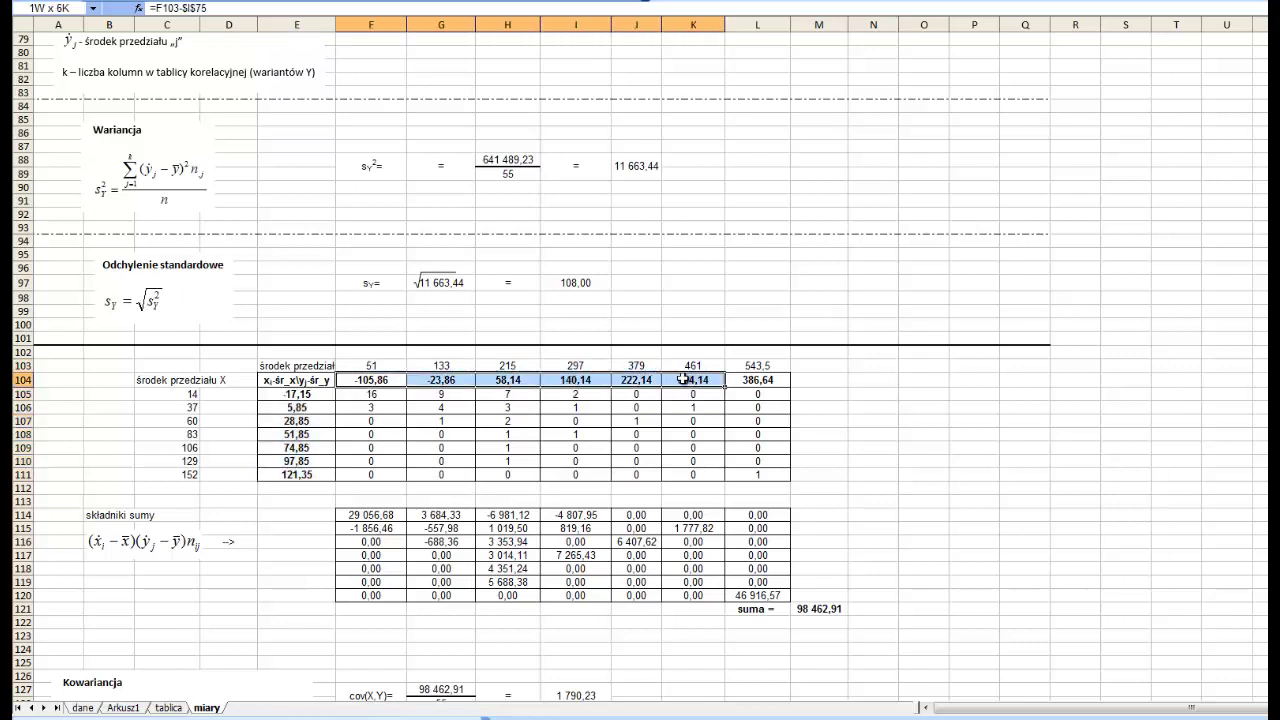
click(326, 404)
drag(318, 394, 313, 474)
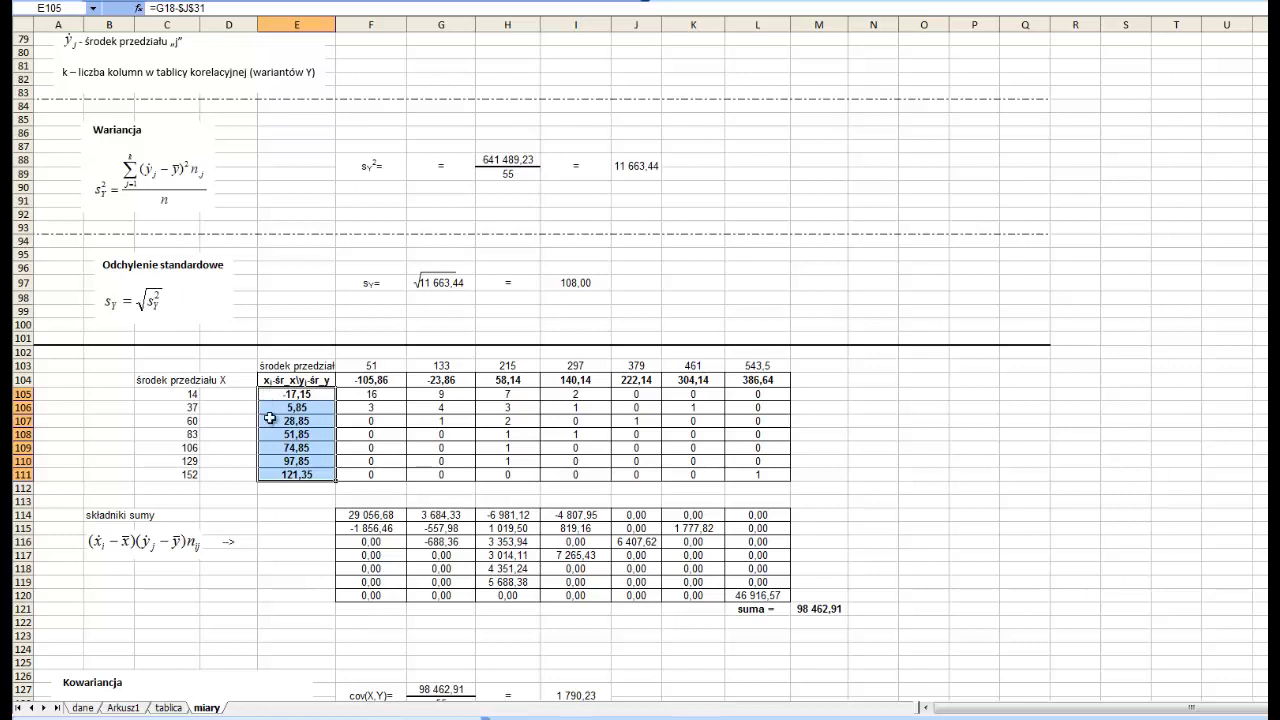
drag(280, 397, 300, 474)
click(178, 396)
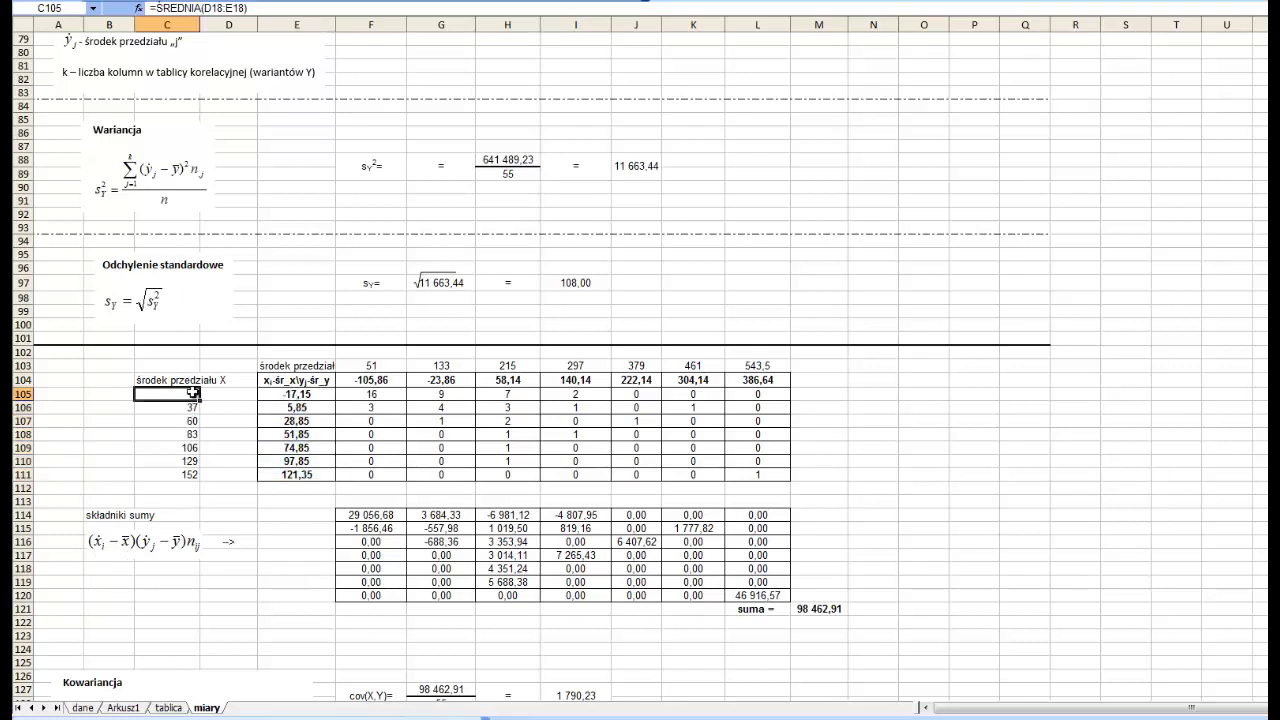
Step: Review the X mean in the upper table and check how the deviation formula in E105 subtracts it from the X midpoint
scroll(523, 251, up, 15)
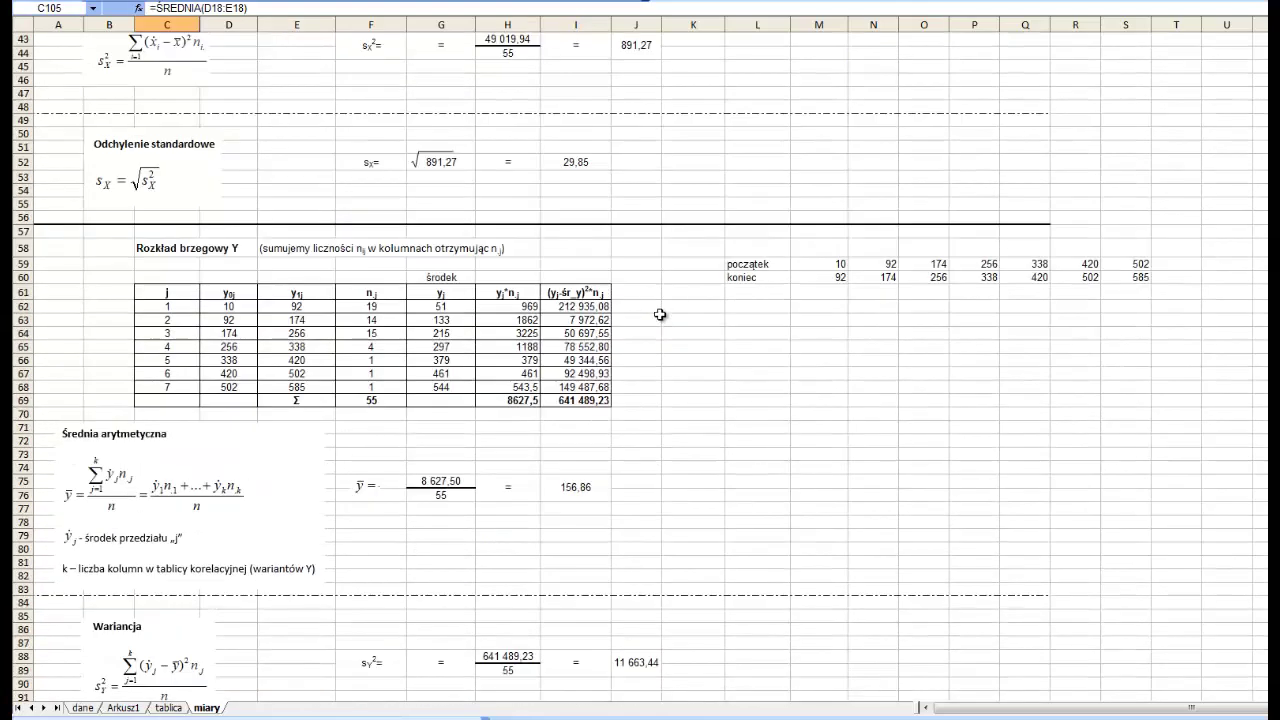
scroll(634, 167, up, 6)
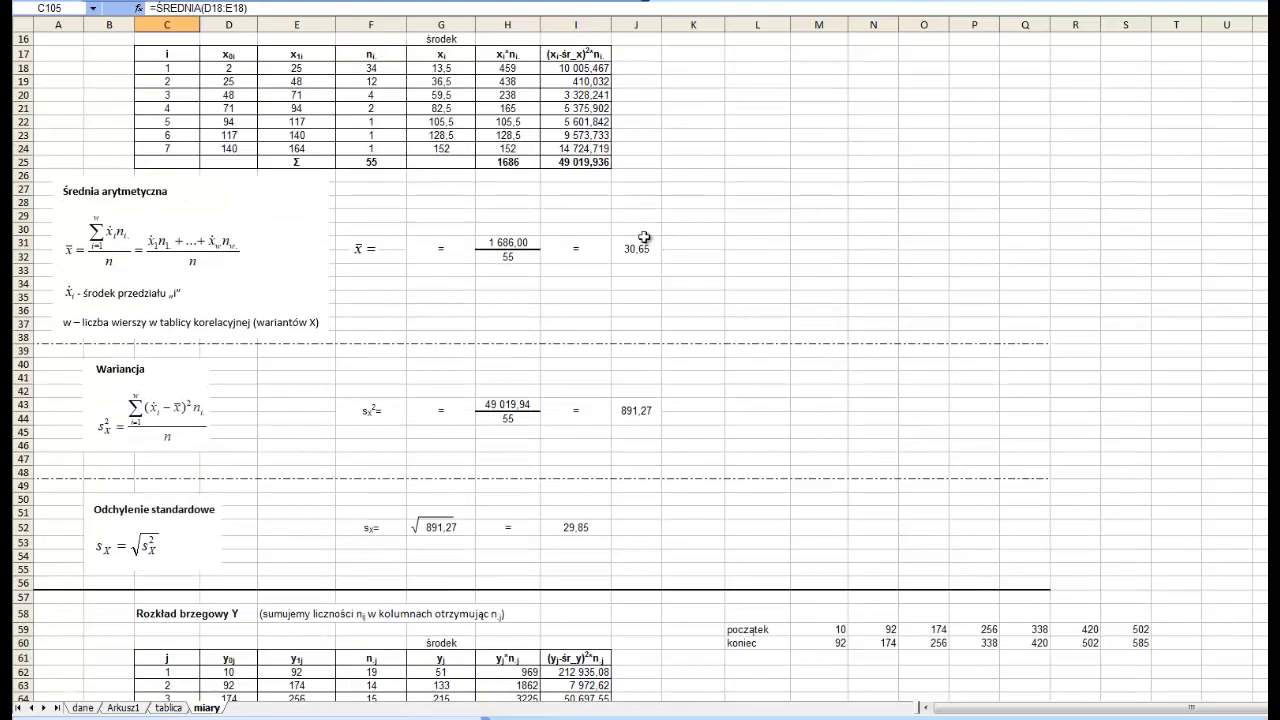
right_click(541, 306)
scroll(300, 510, down, 19)
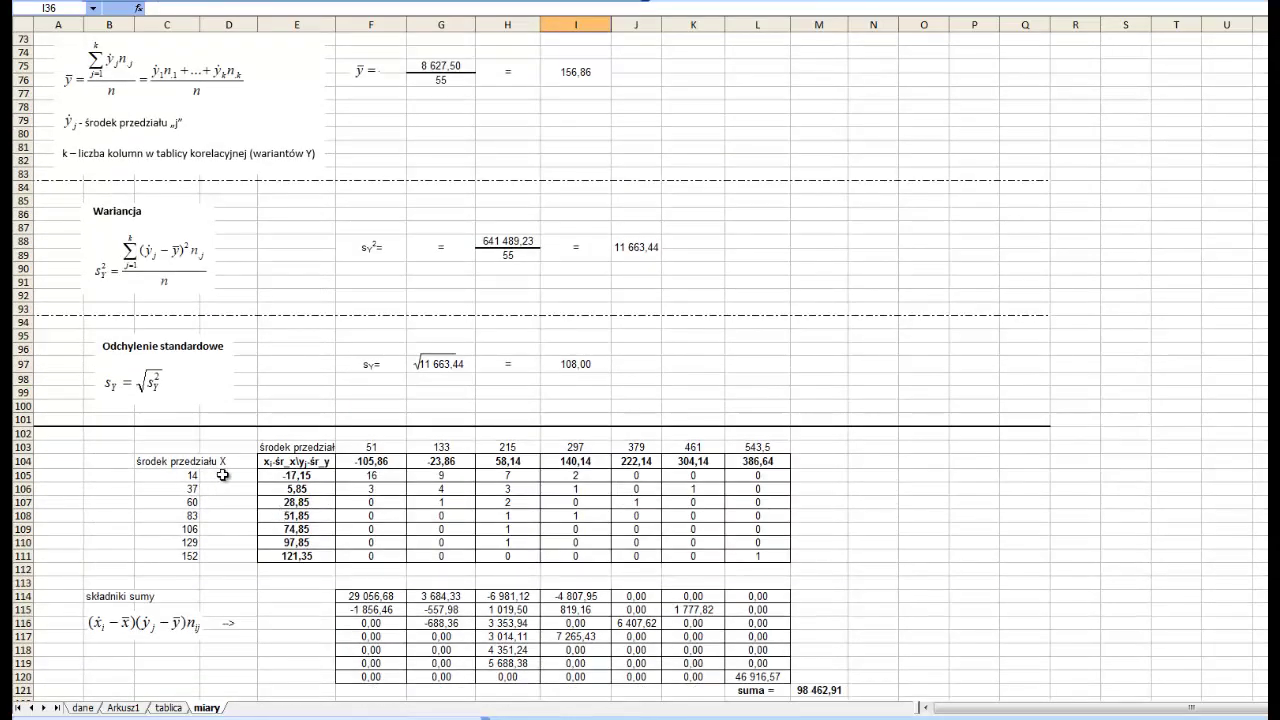
click(319, 477)
double_click(320, 477)
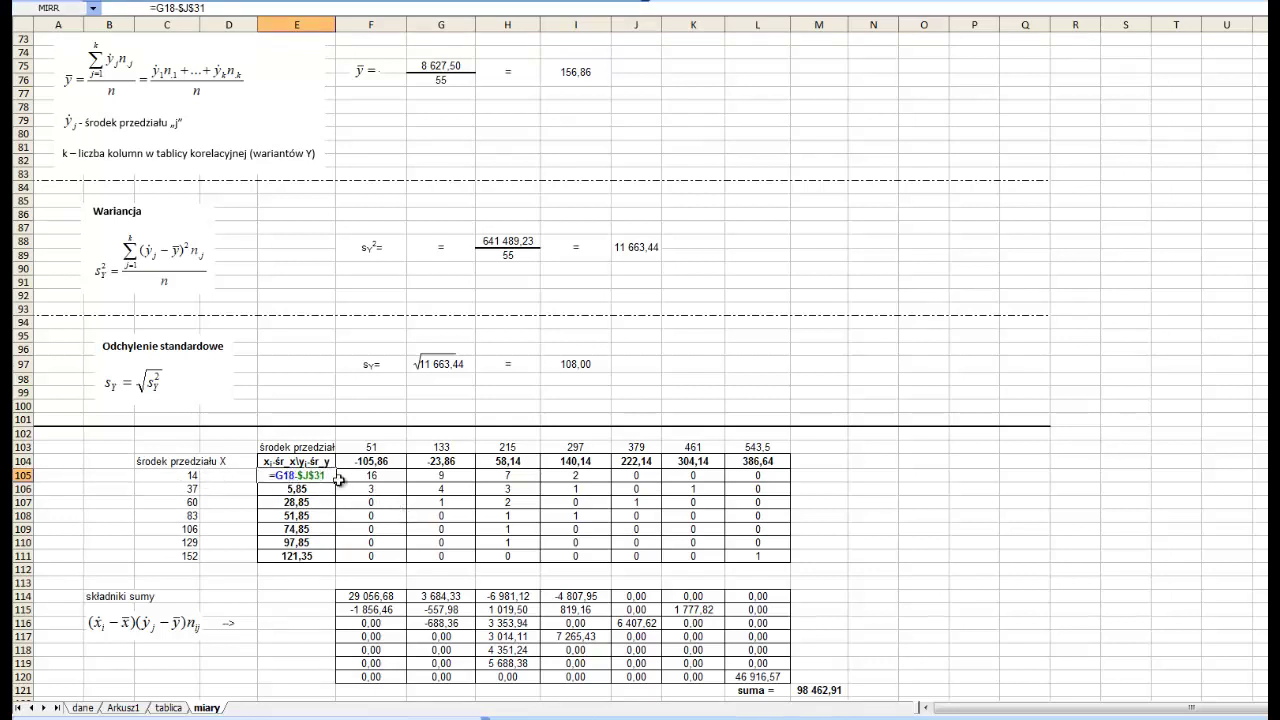
key(Escape)
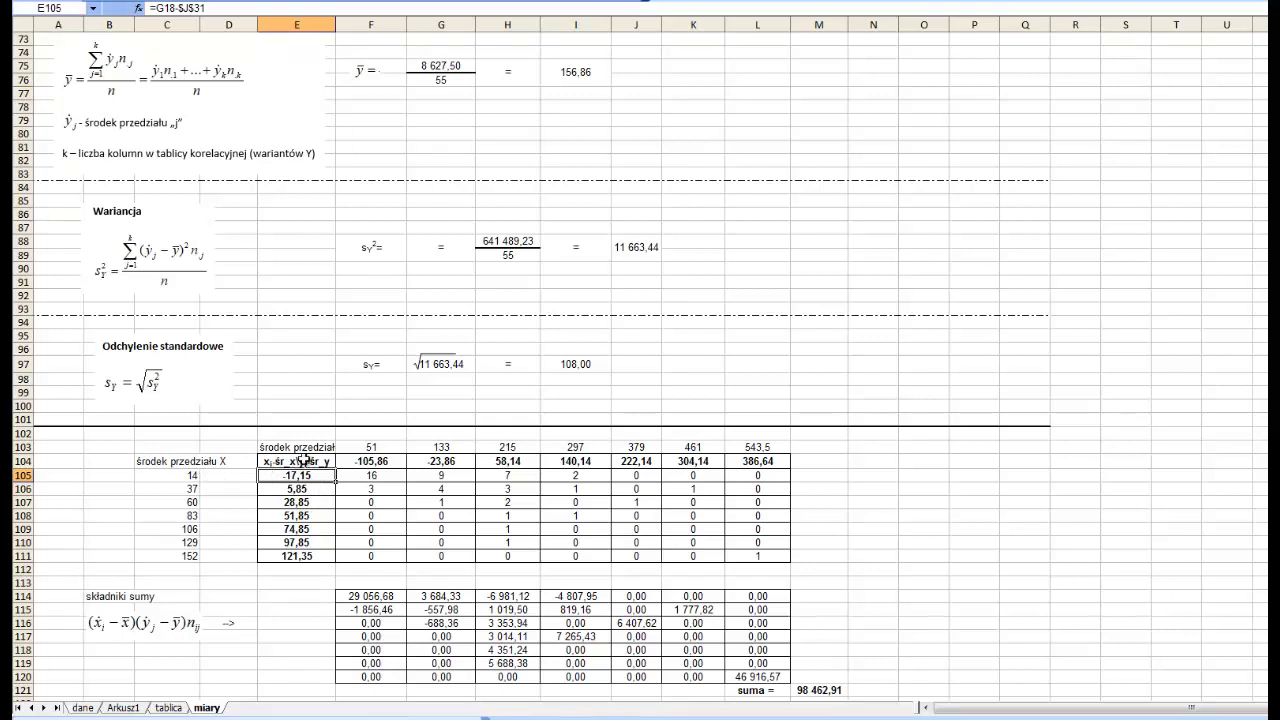
Step: Inspect the Y deviations in F104:L104 against the Y midpoints in F103:L103 and the Y mean formula in I75
drag(360, 461, 757, 458)
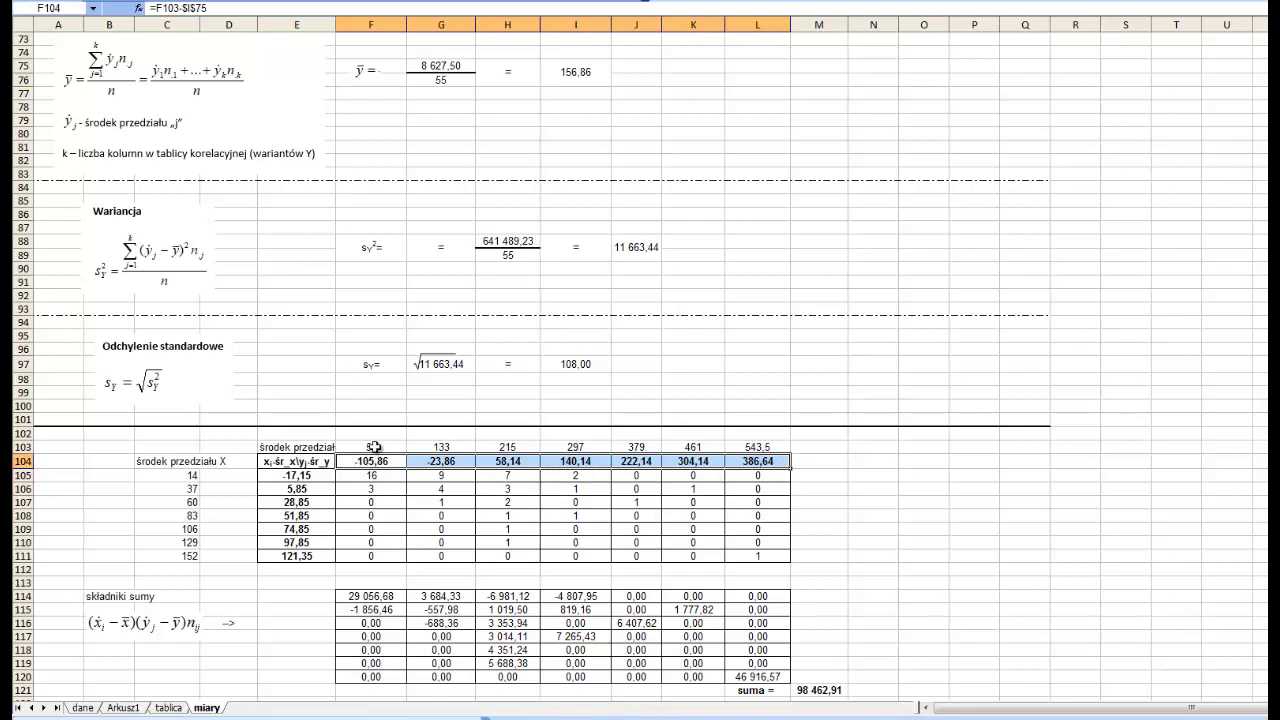
drag(373, 447, 760, 446)
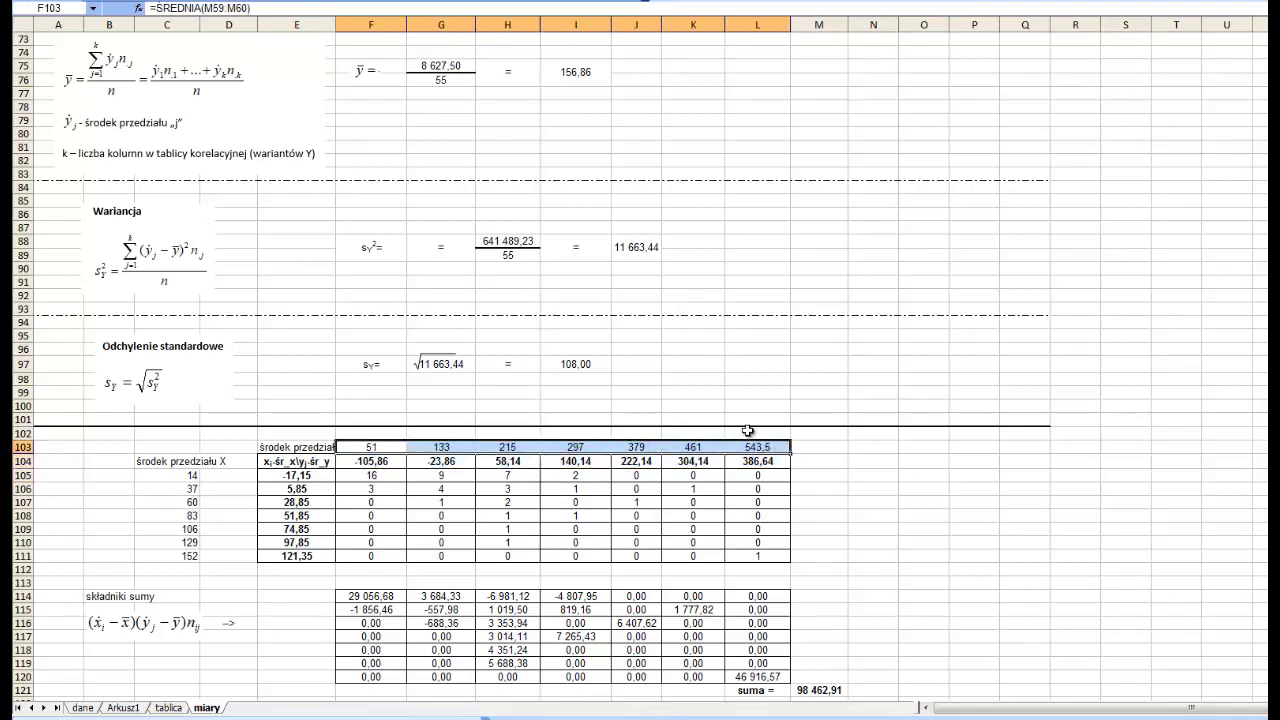
click(560, 74)
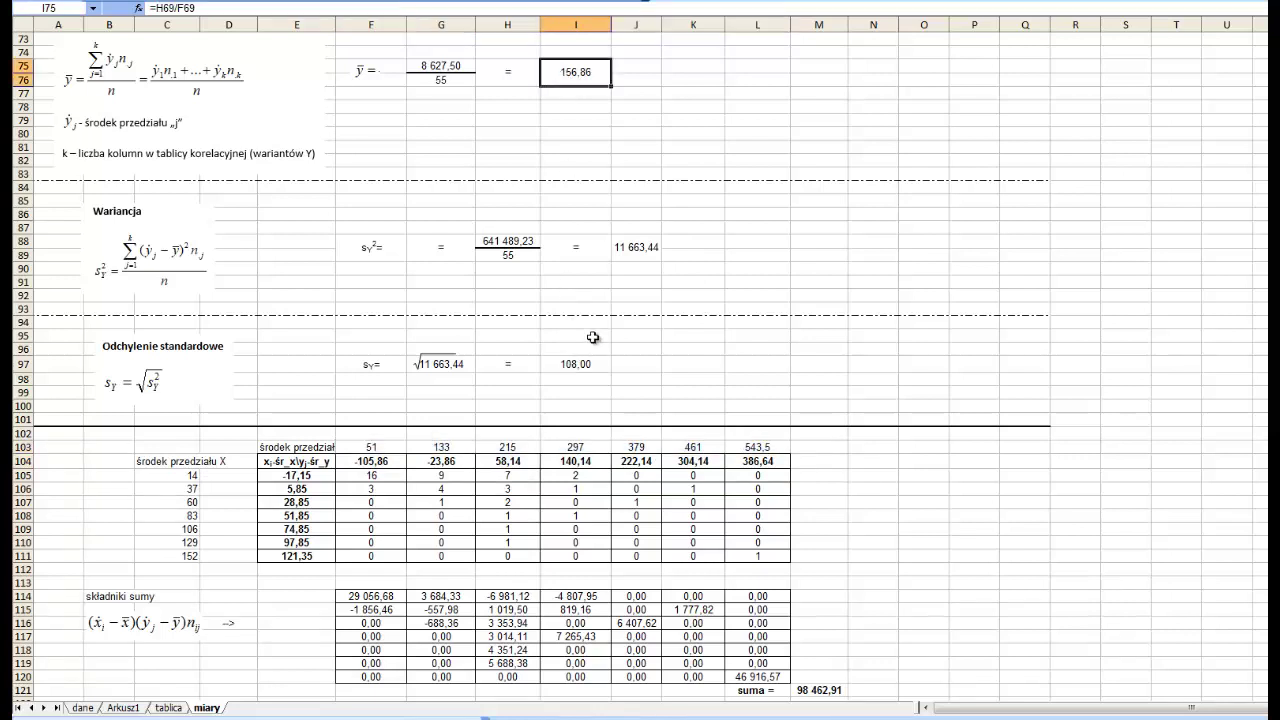
drag(385, 460, 758, 461)
Step: Examine the joint counts in F105:L111 together with the X deviations in column E and the Y deviations in row 104
drag(388, 479, 743, 559)
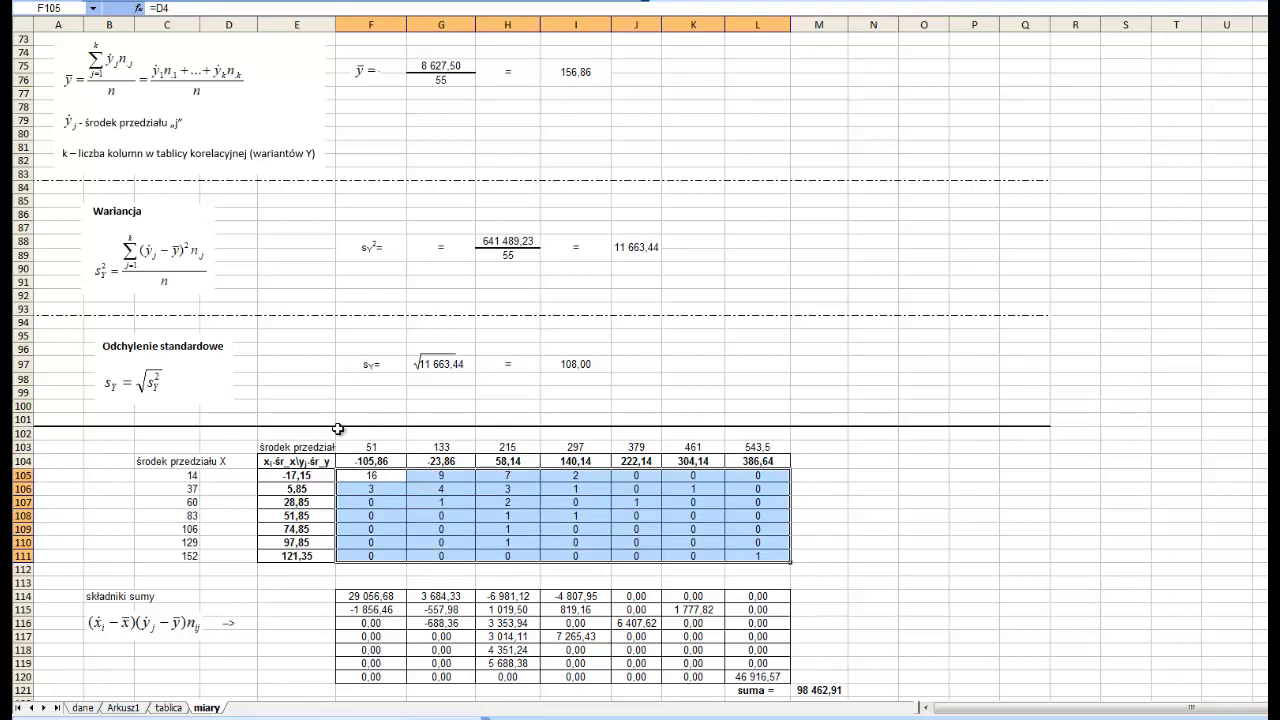
drag(282, 470, 297, 556)
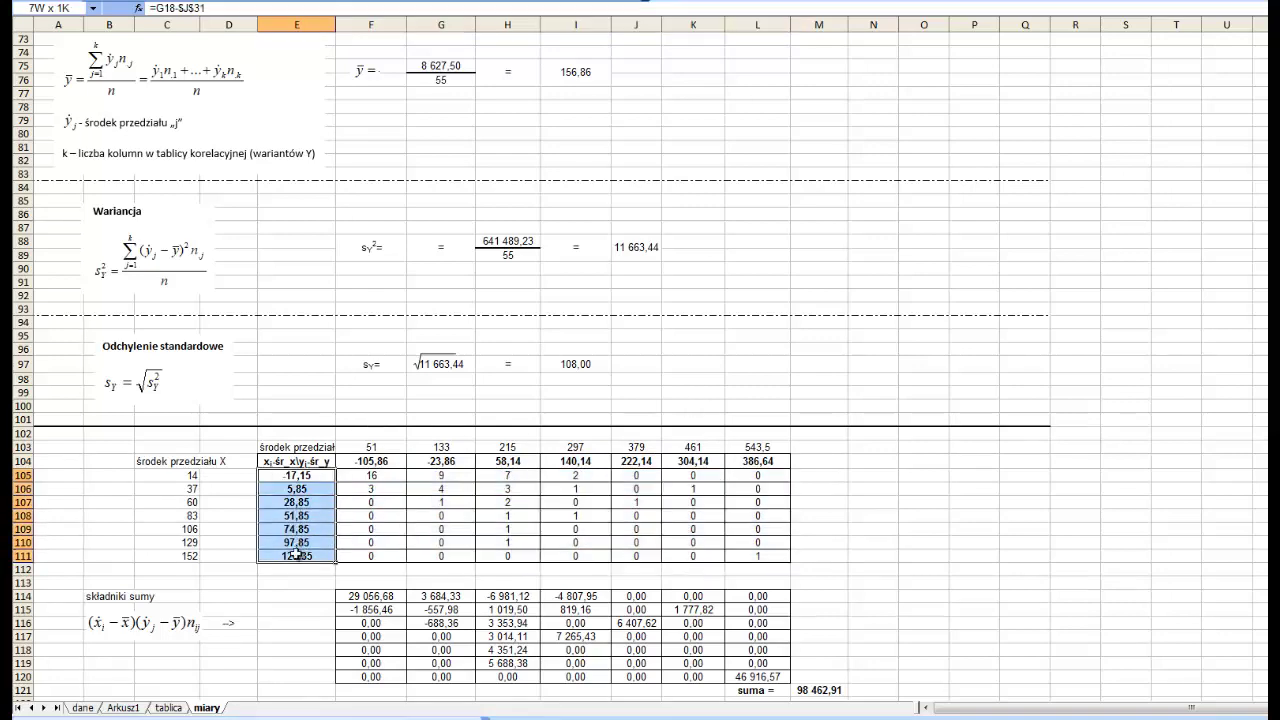
click(368, 462)
drag(413, 463, 772, 460)
scroll(419, 453, down, 4)
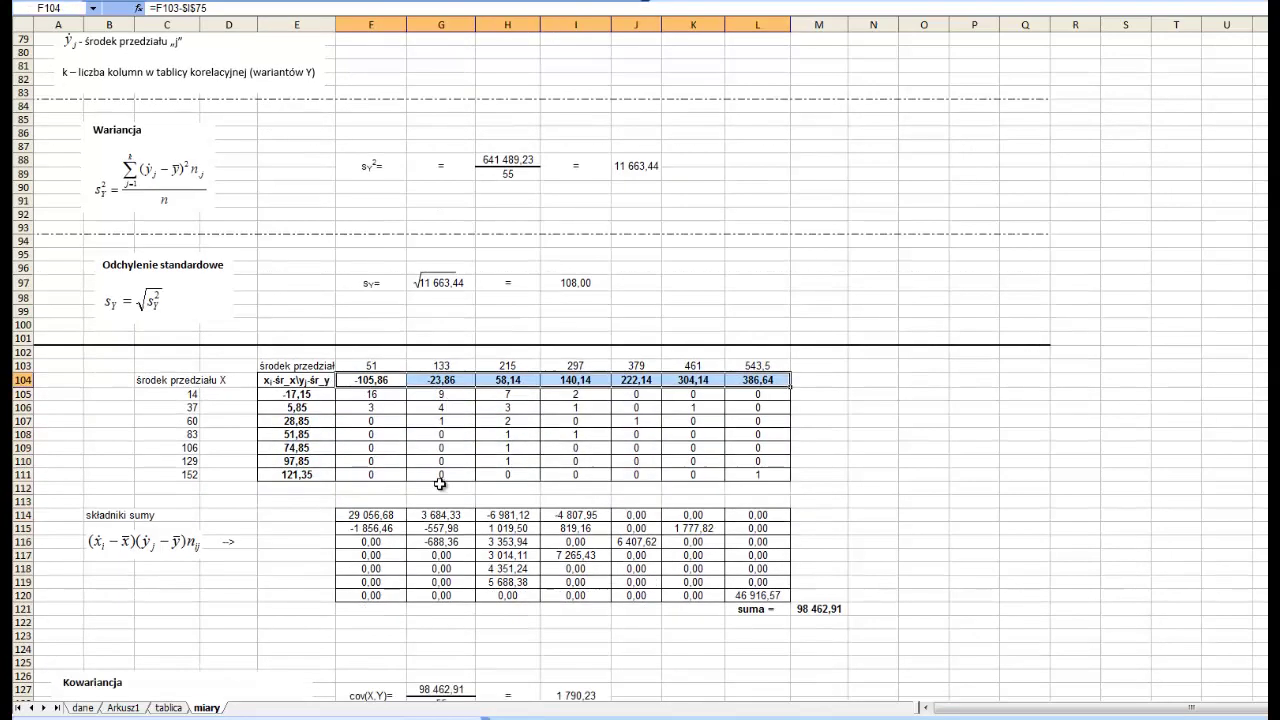
Step: Trace the covariance component formula in F114 to its Y deviation, X deviation and joint count cells
click(365, 434)
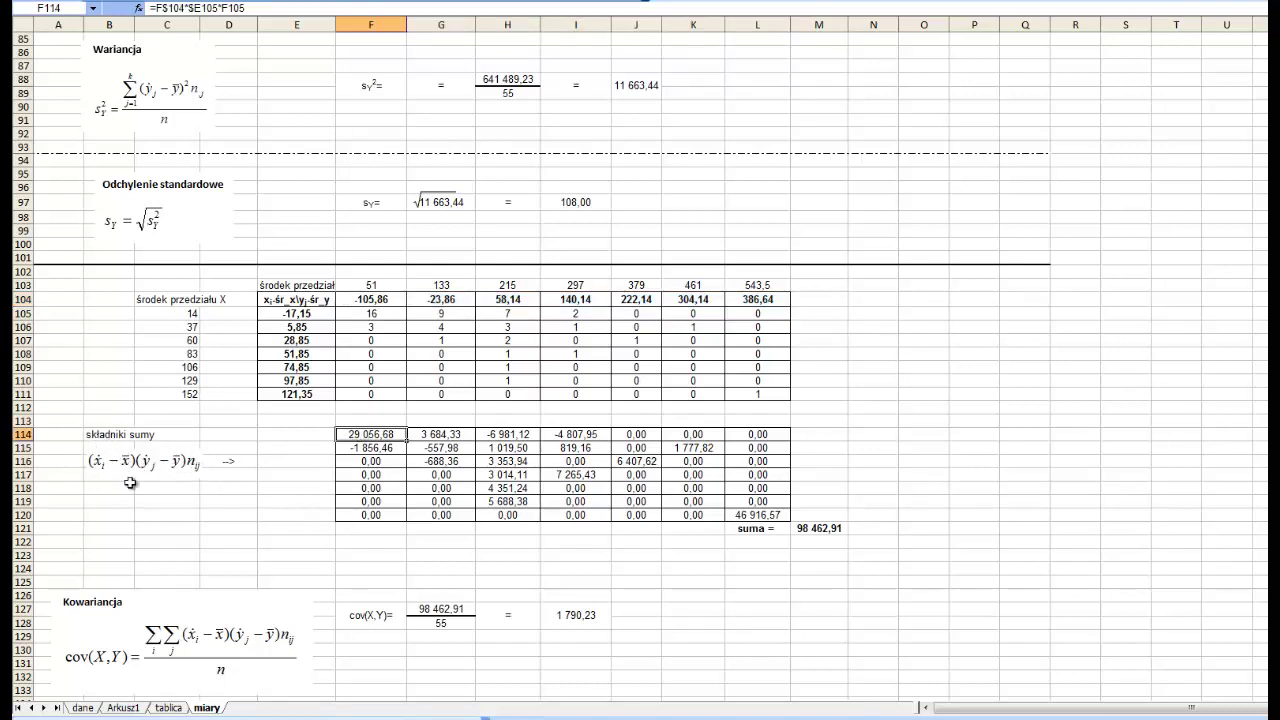
double_click(360, 434)
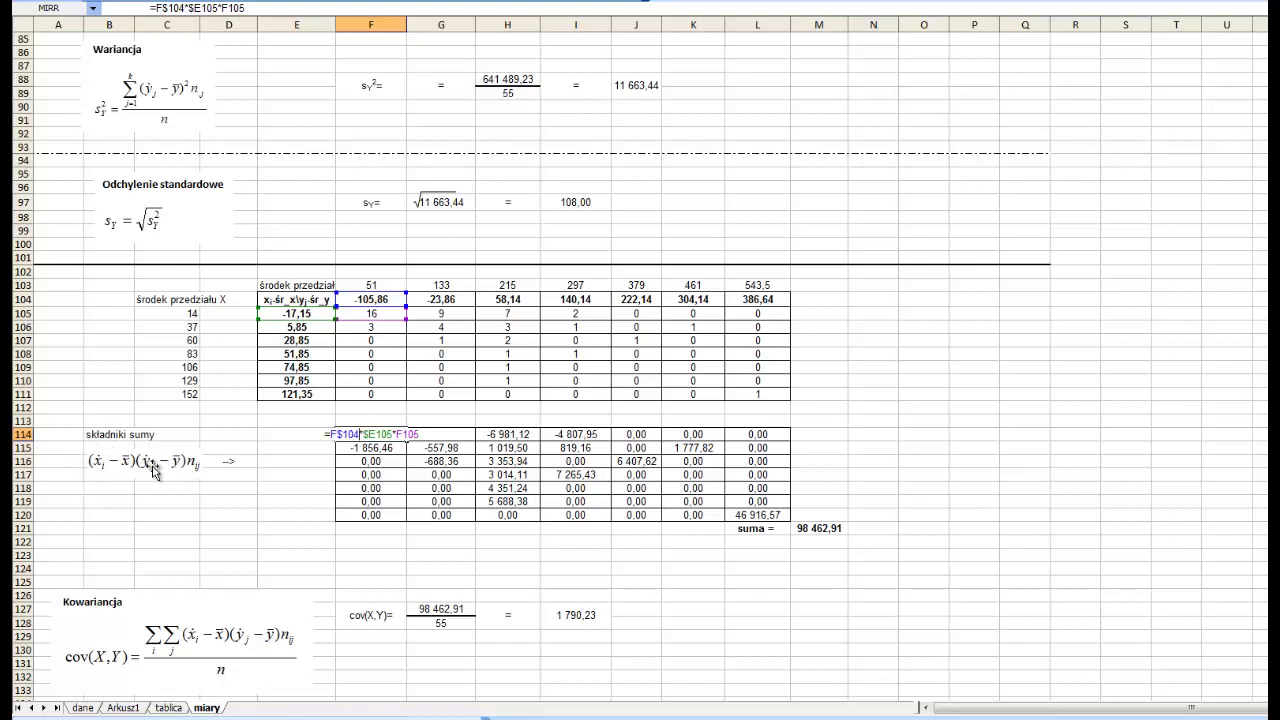
click(378, 314)
double_click(341, 436)
key(ctrl+Return)
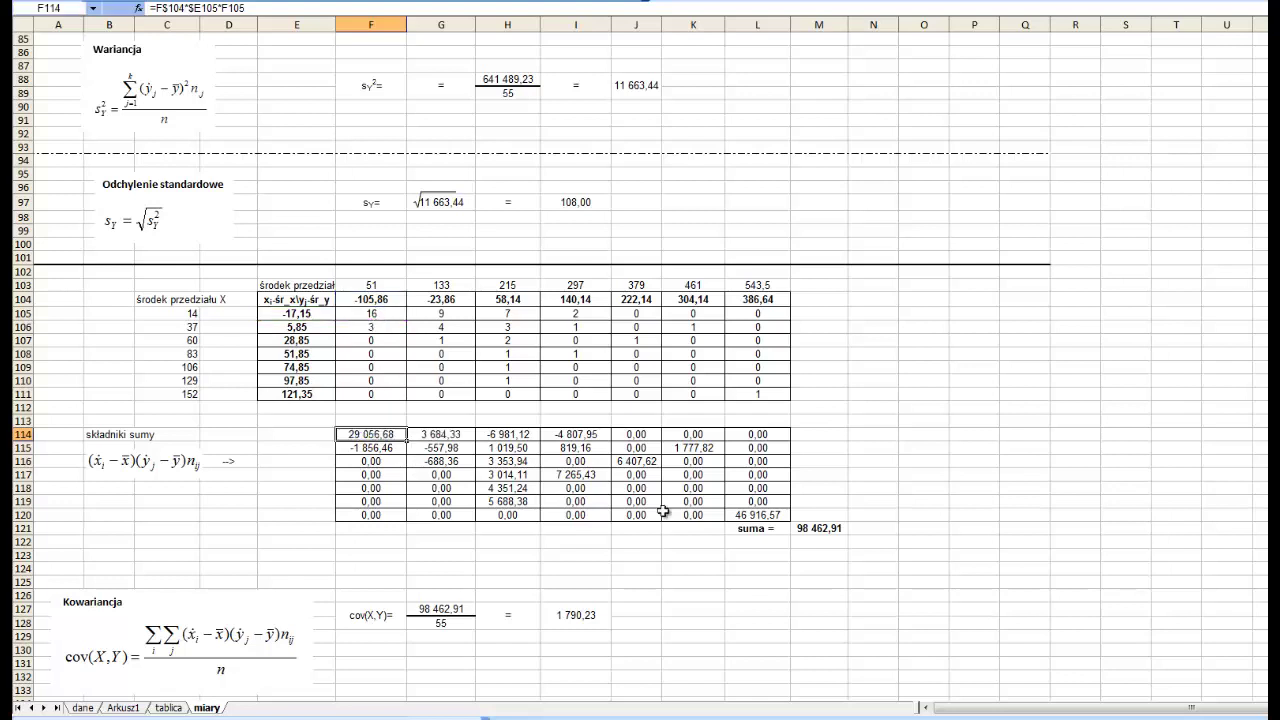
double_click(380, 432)
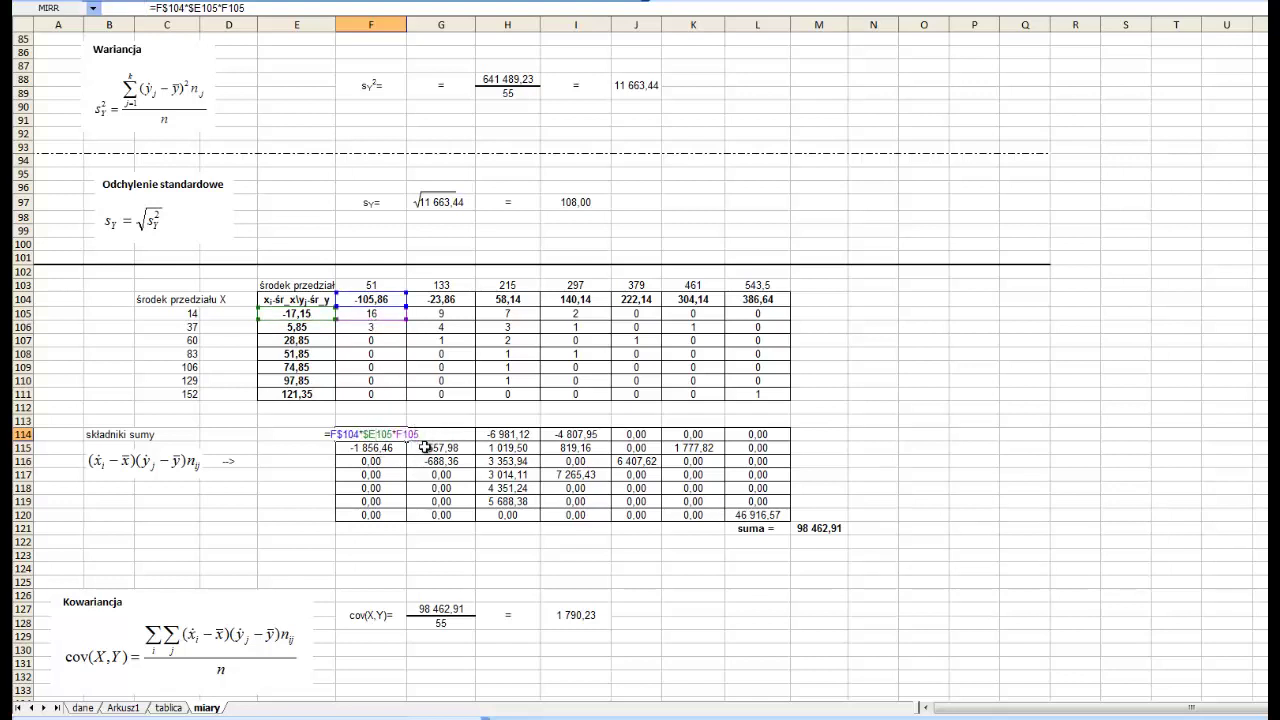
key(Escape)
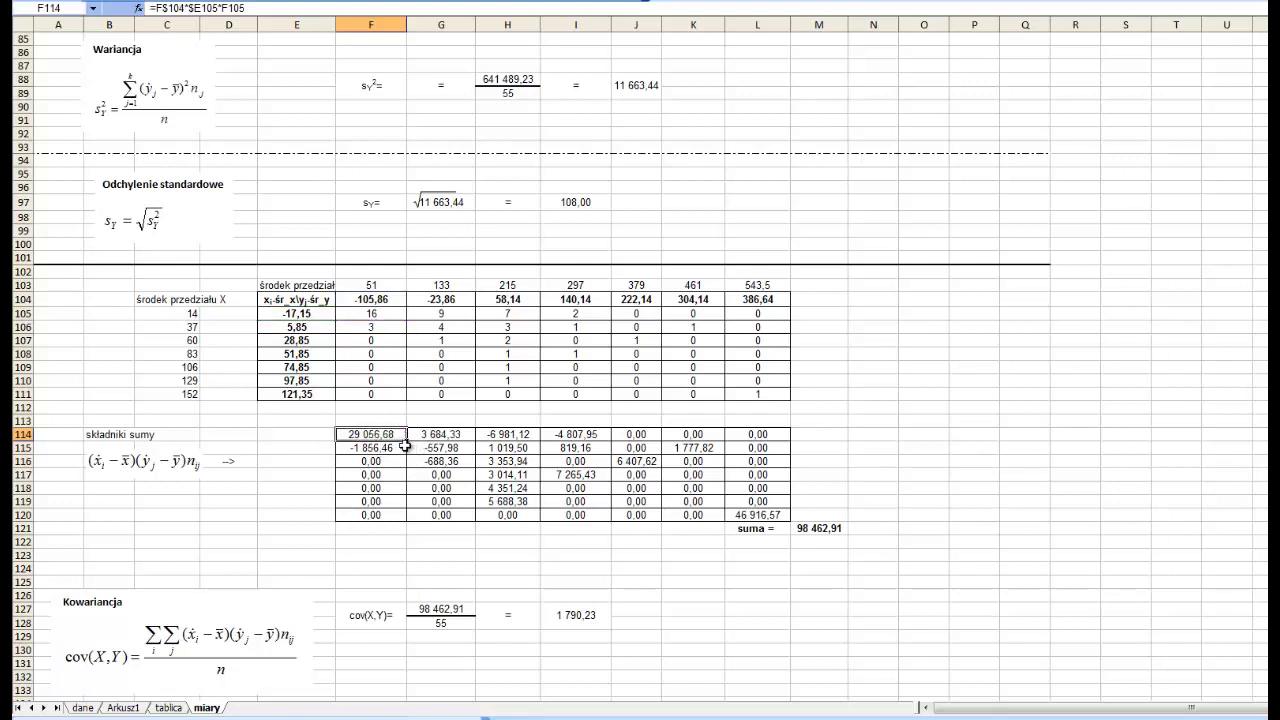
Step: Check the component range through L120 and trace the cells referenced by the formula in L120
drag(404, 446, 793, 520)
double_click(757, 515)
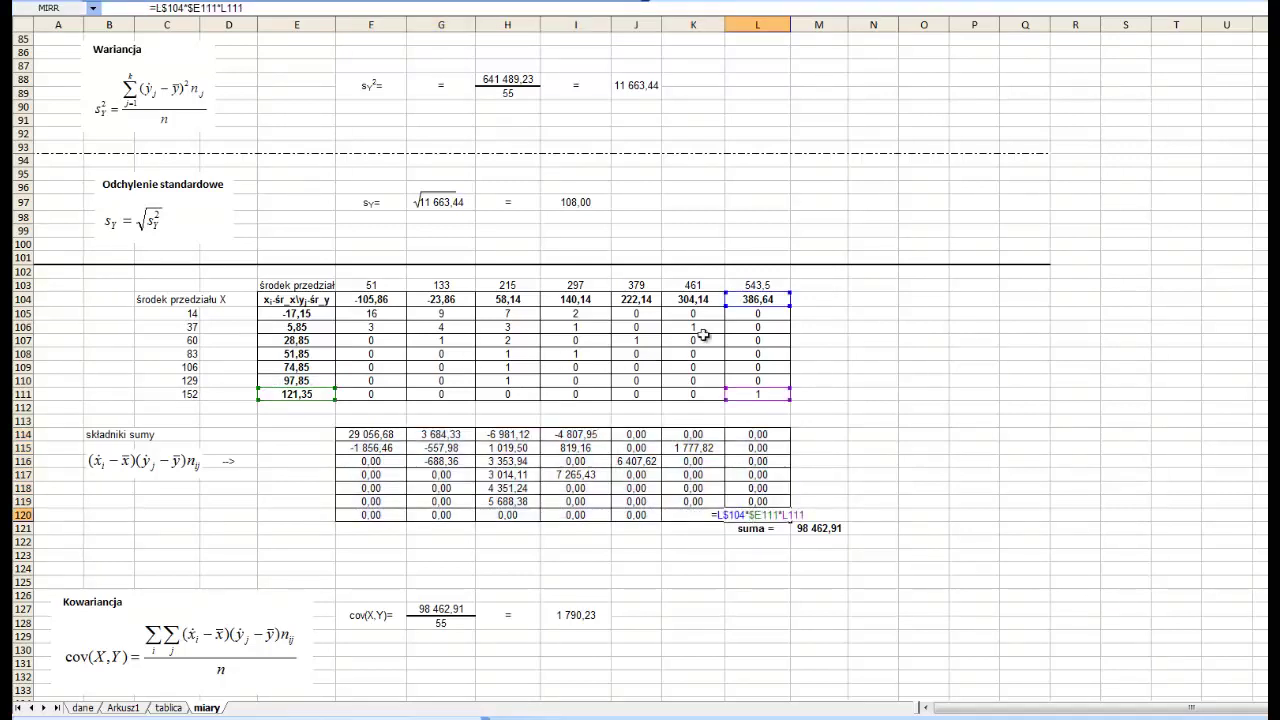
drag(333, 390, 333, 390)
drag(757, 311, 758, 310)
key(Return)
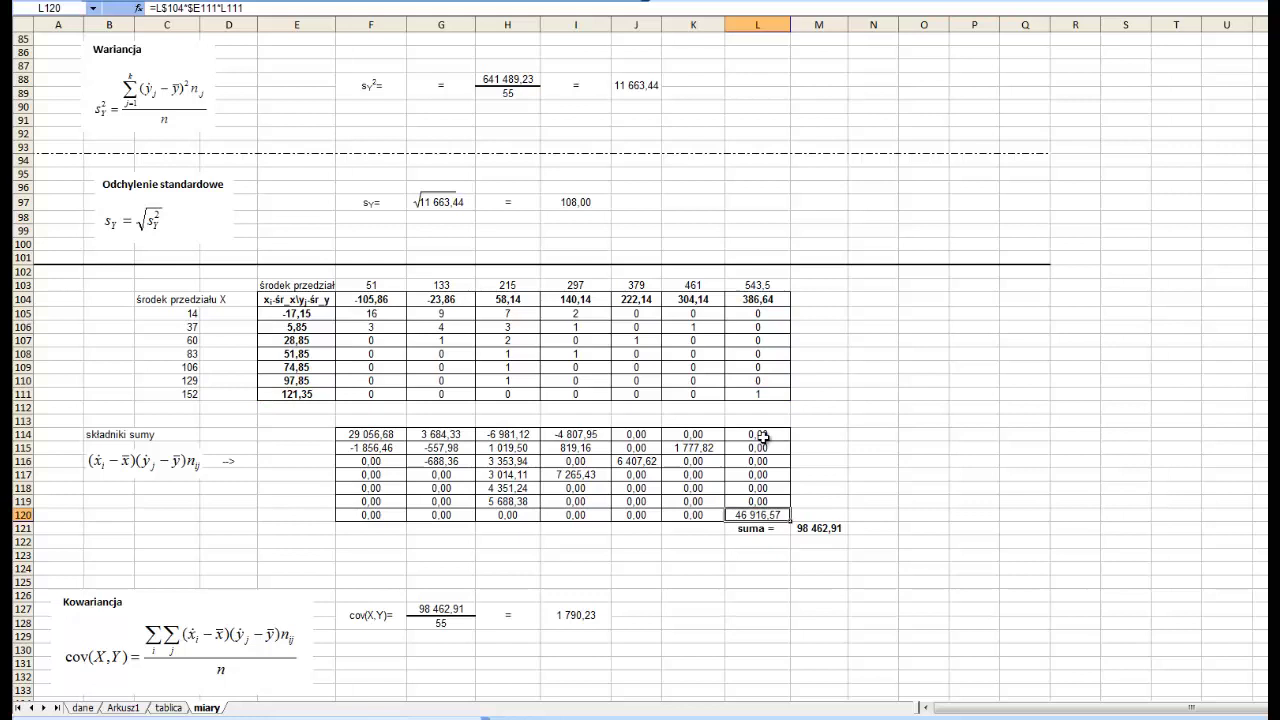
Step: Inspect the component sum formula in M121, the total count in G128 and the covariance formula in I127
click(812, 528)
double_click(810, 528)
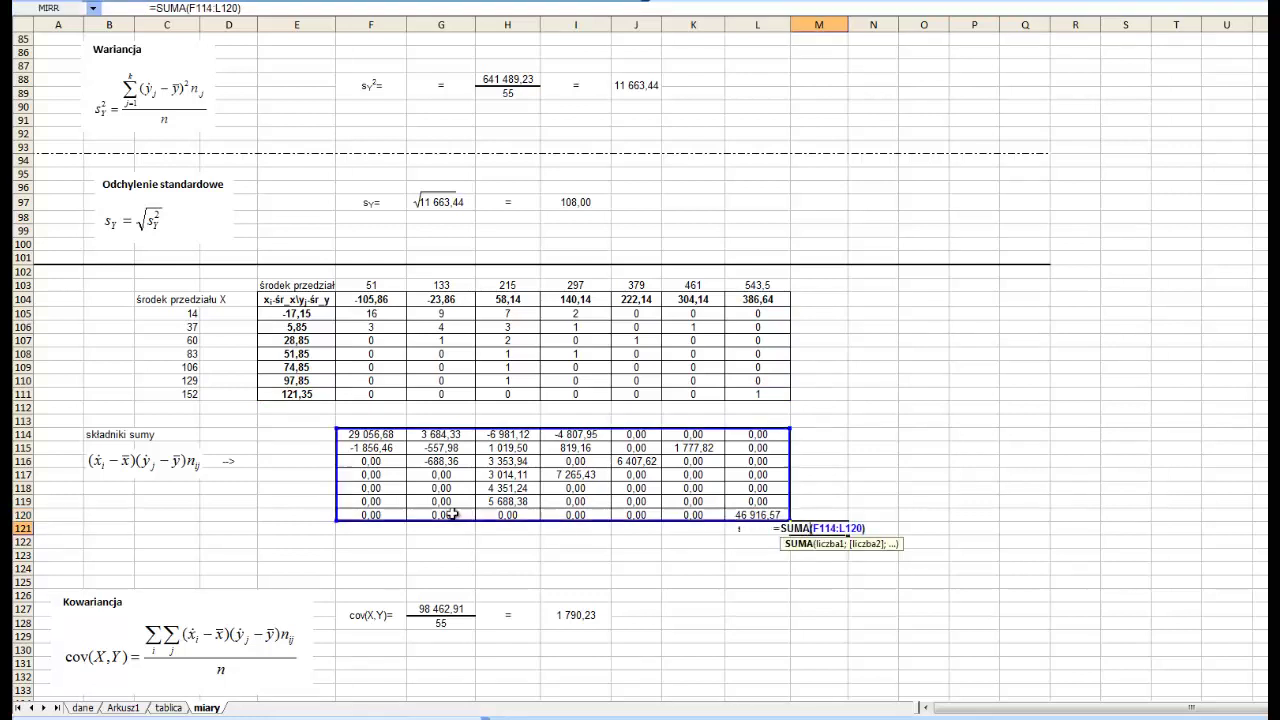
key(ctrl+Return)
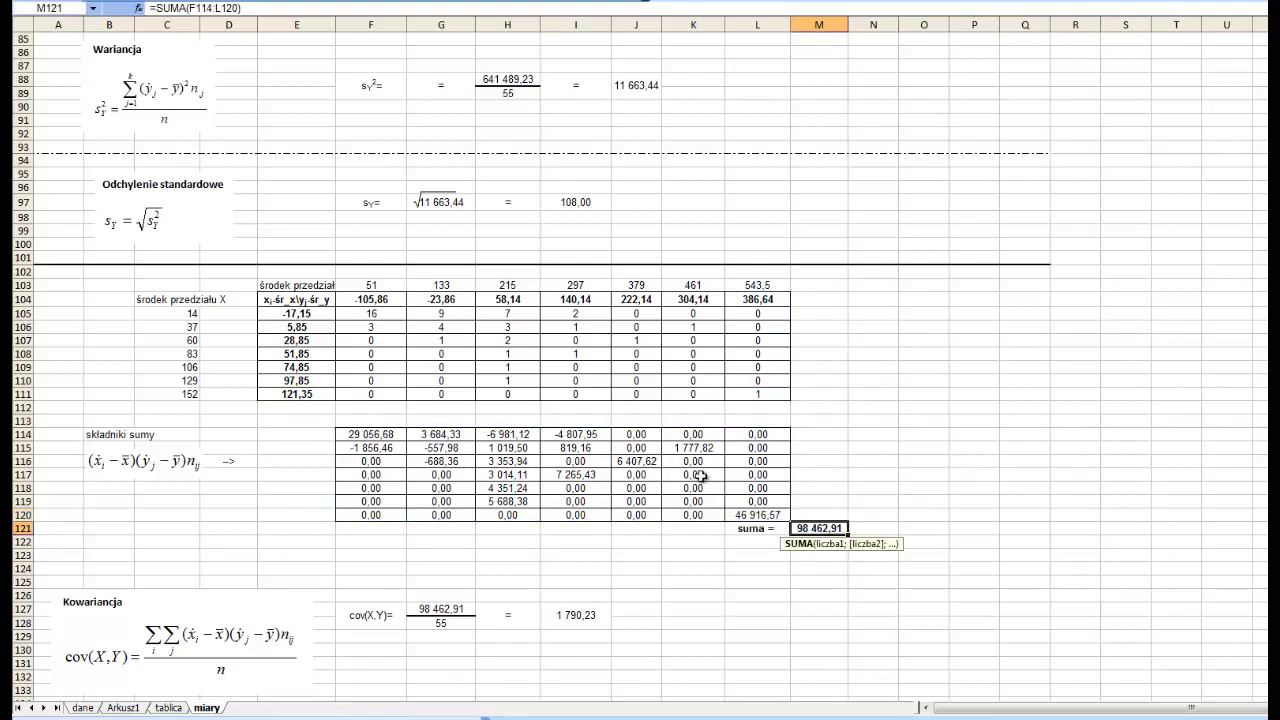
scroll(210, 540, down, 3)
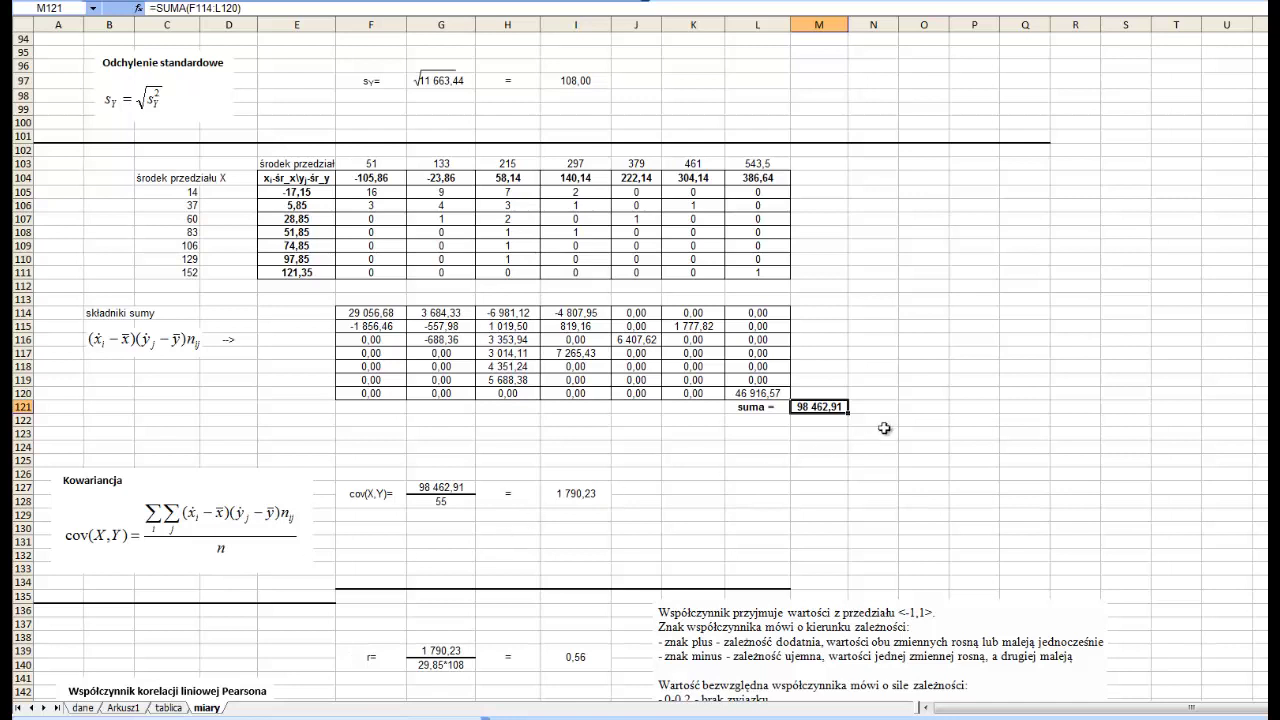
click(440, 499)
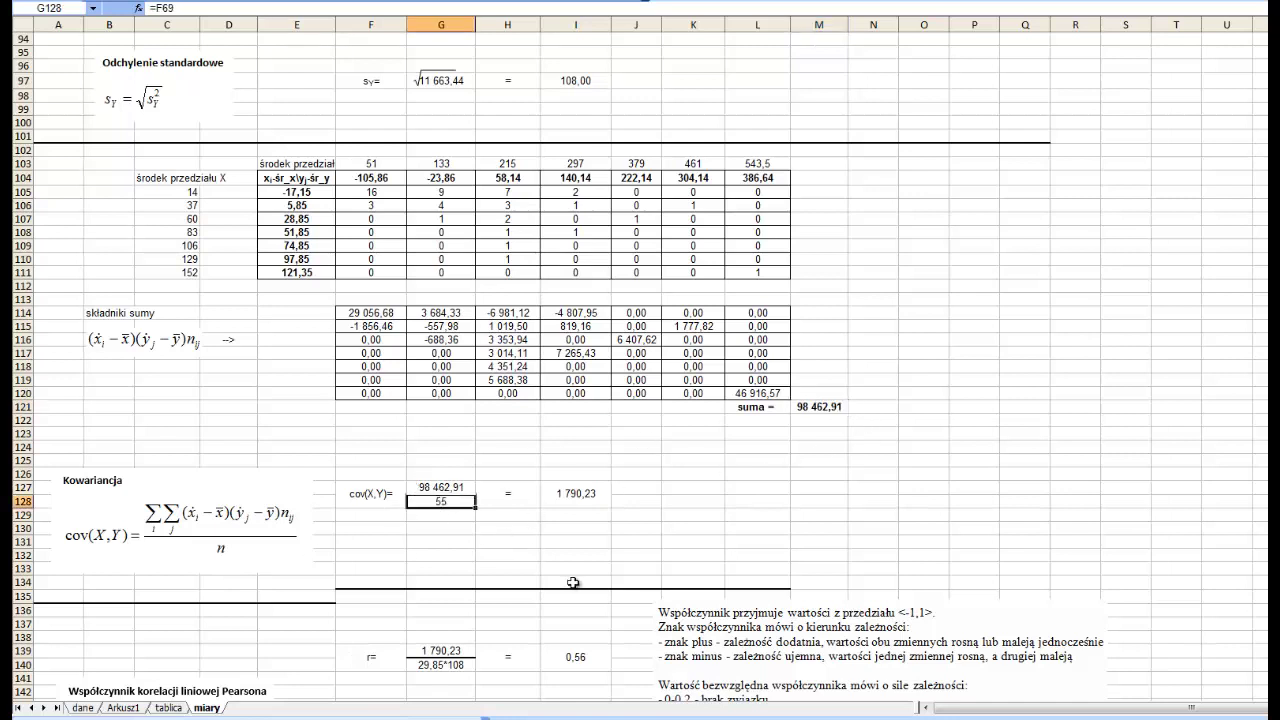
click(580, 495)
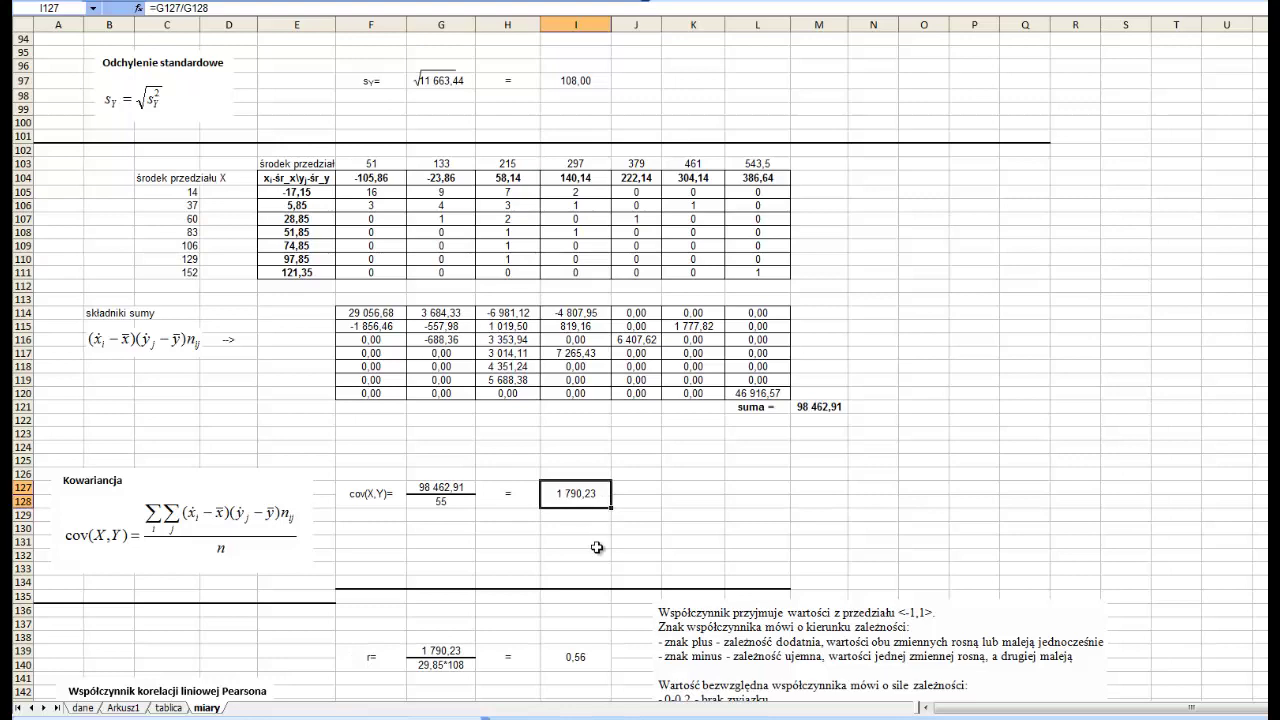
Step: Review the Pearson correlation section, the components in F114:L120, the covariance reference in G139 and the coefficient formula in I139
scroll(597, 568, down, 3)
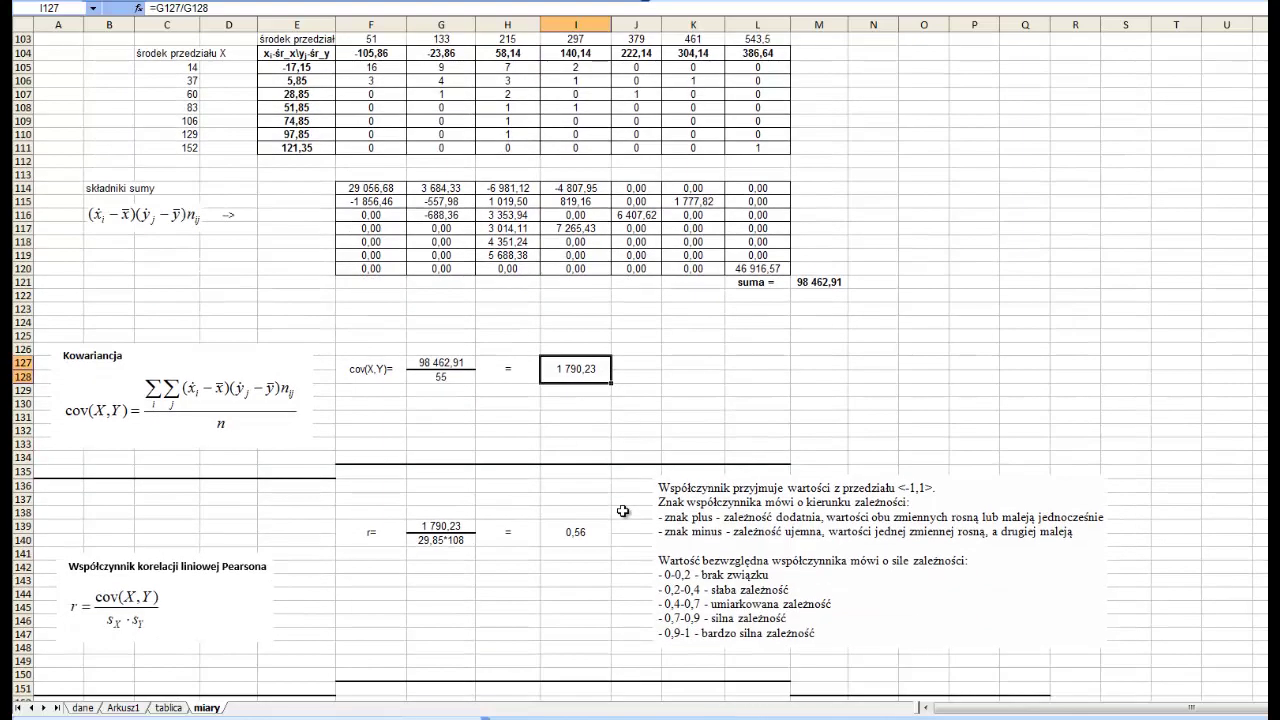
scroll(622, 511, down, 2)
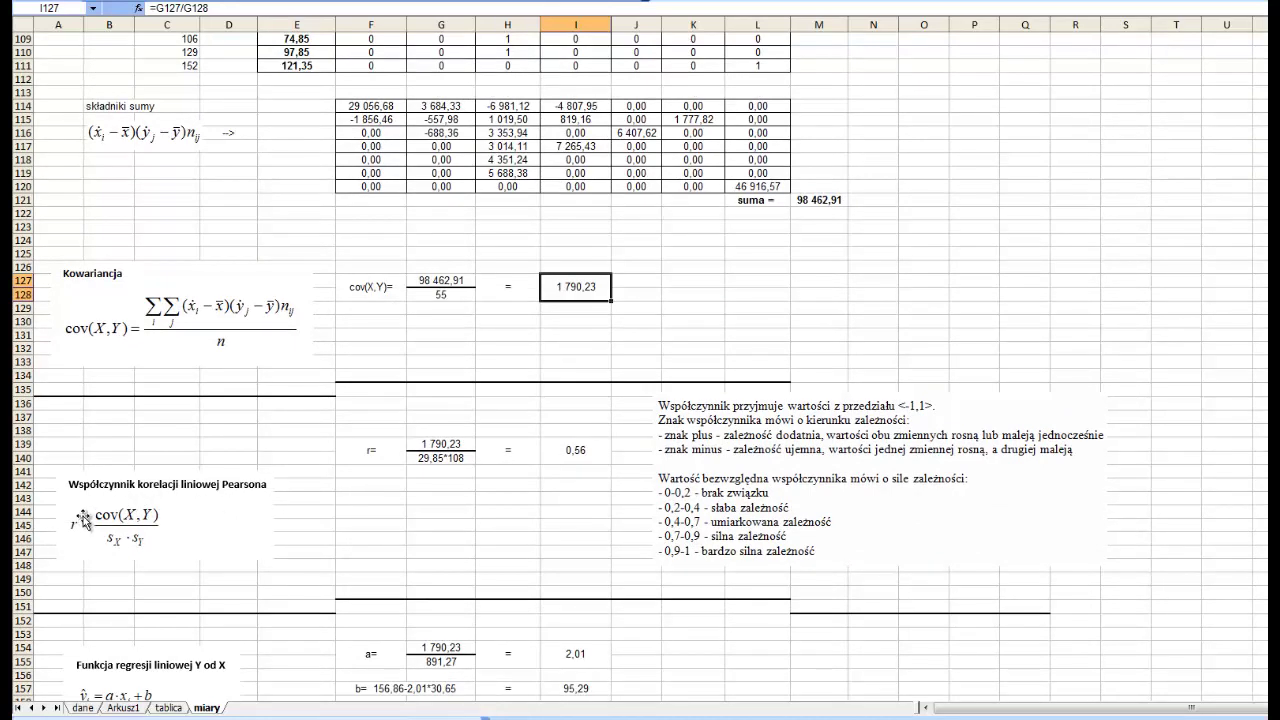
drag(472, 308, 507, 432)
drag(352, 110, 757, 186)
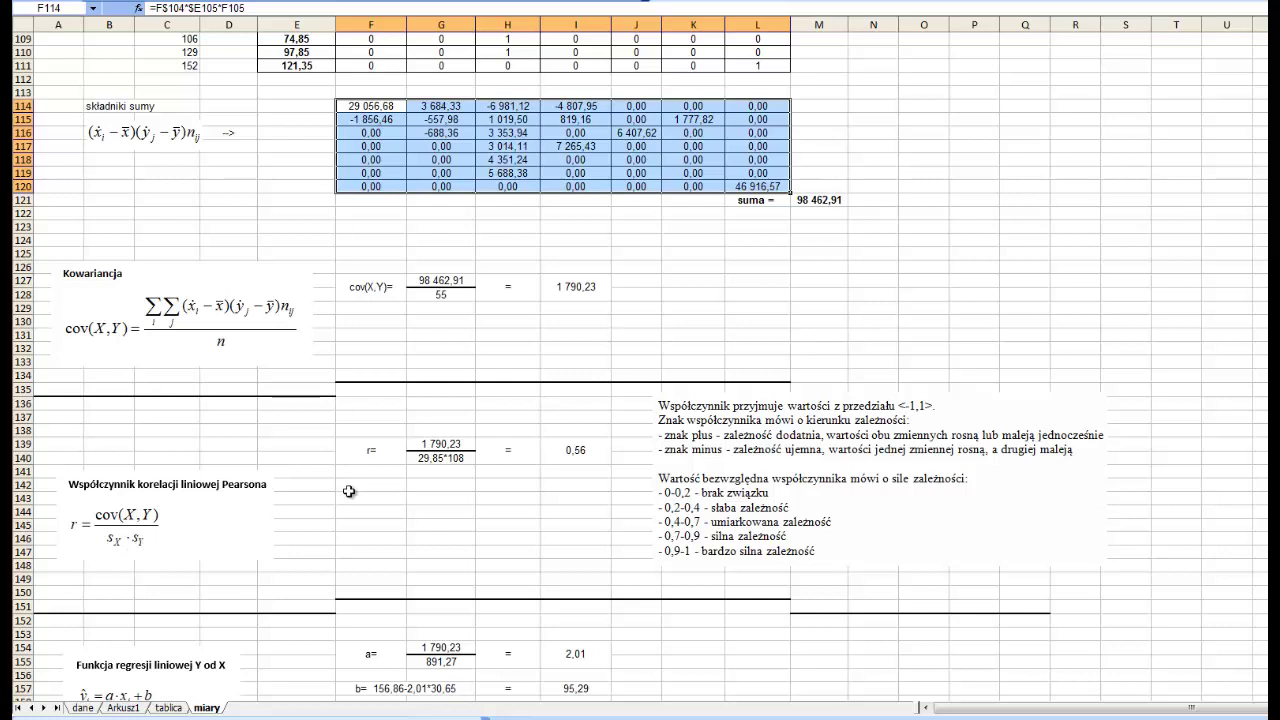
click(440, 447)
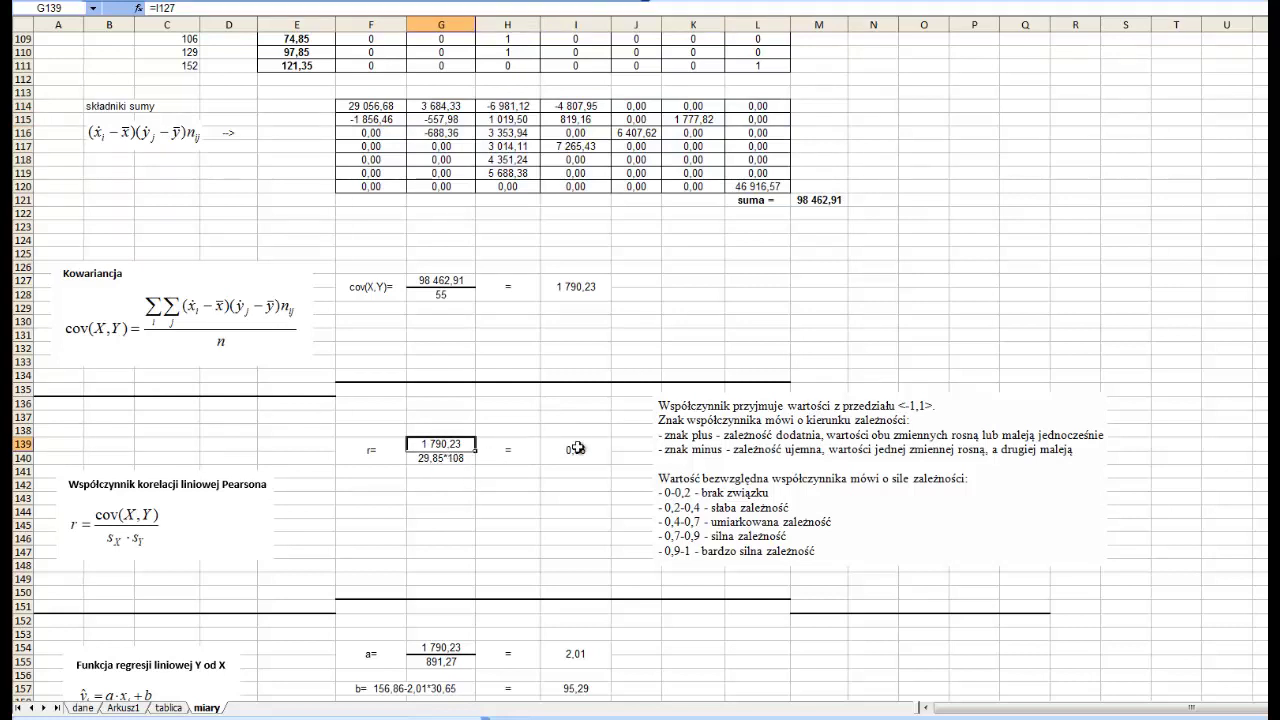
click(582, 445)
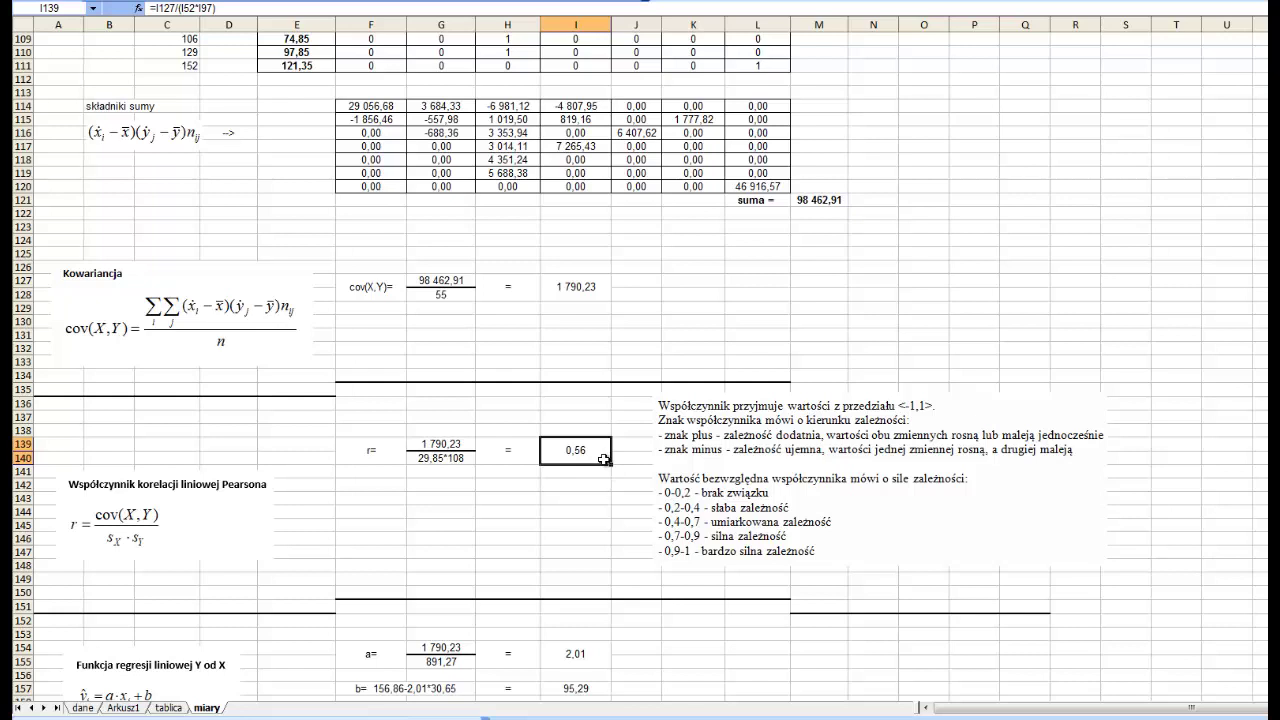
Step: View the linear regression formulas of Y on X and recheck the Pearson coefficient formula in I139
scroll(605, 459, down, 3)
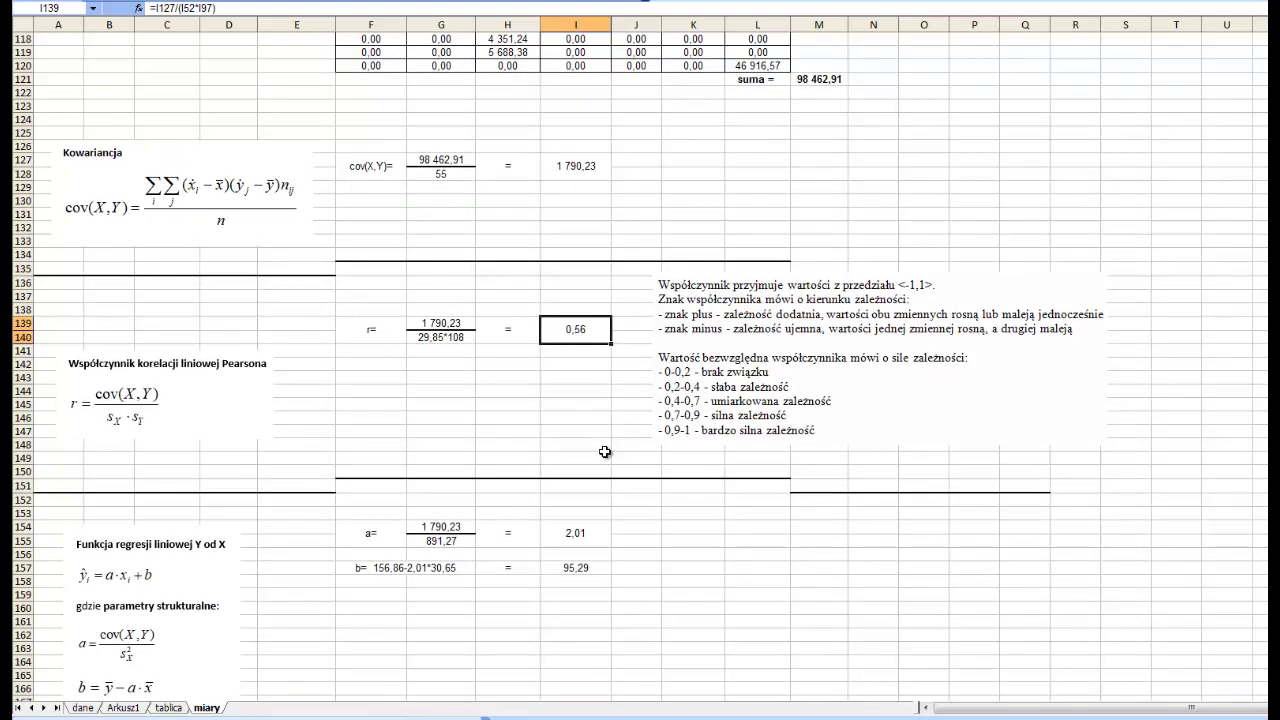
scroll(288, 452, down, 1)
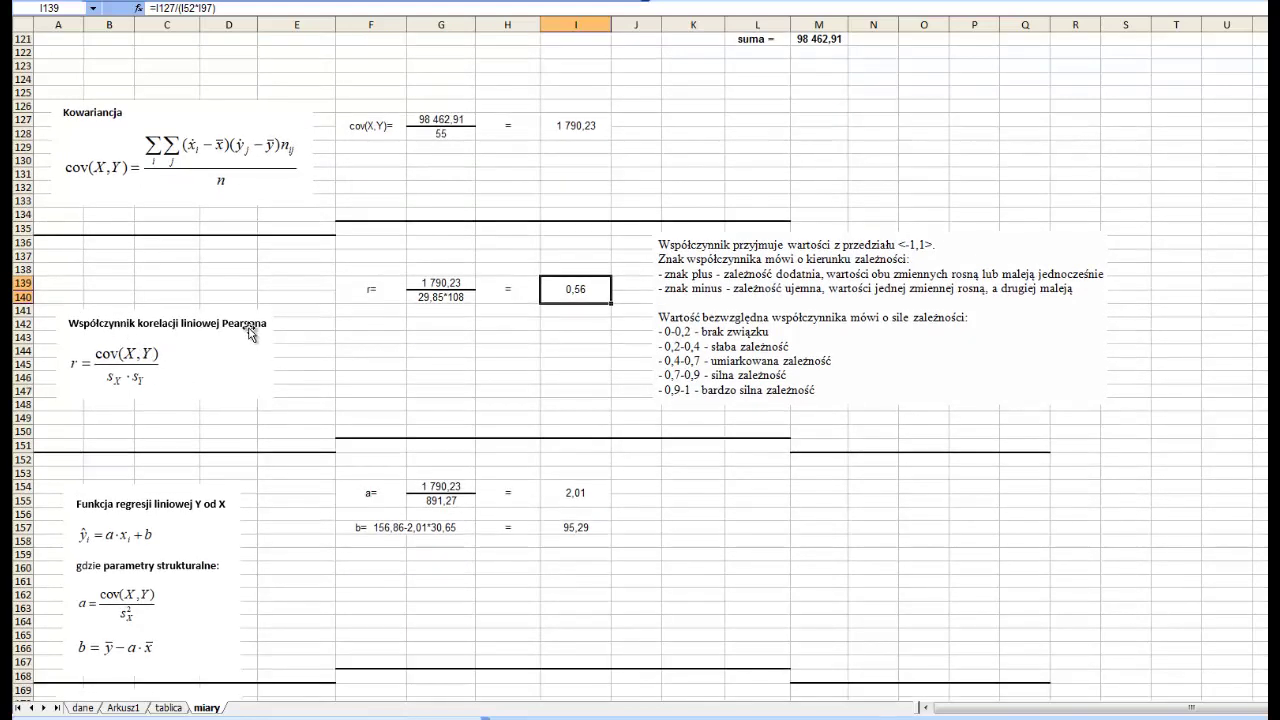
drag(460, 366, 462, 437)
drag(507, 363, 507, 454)
click(152, 512)
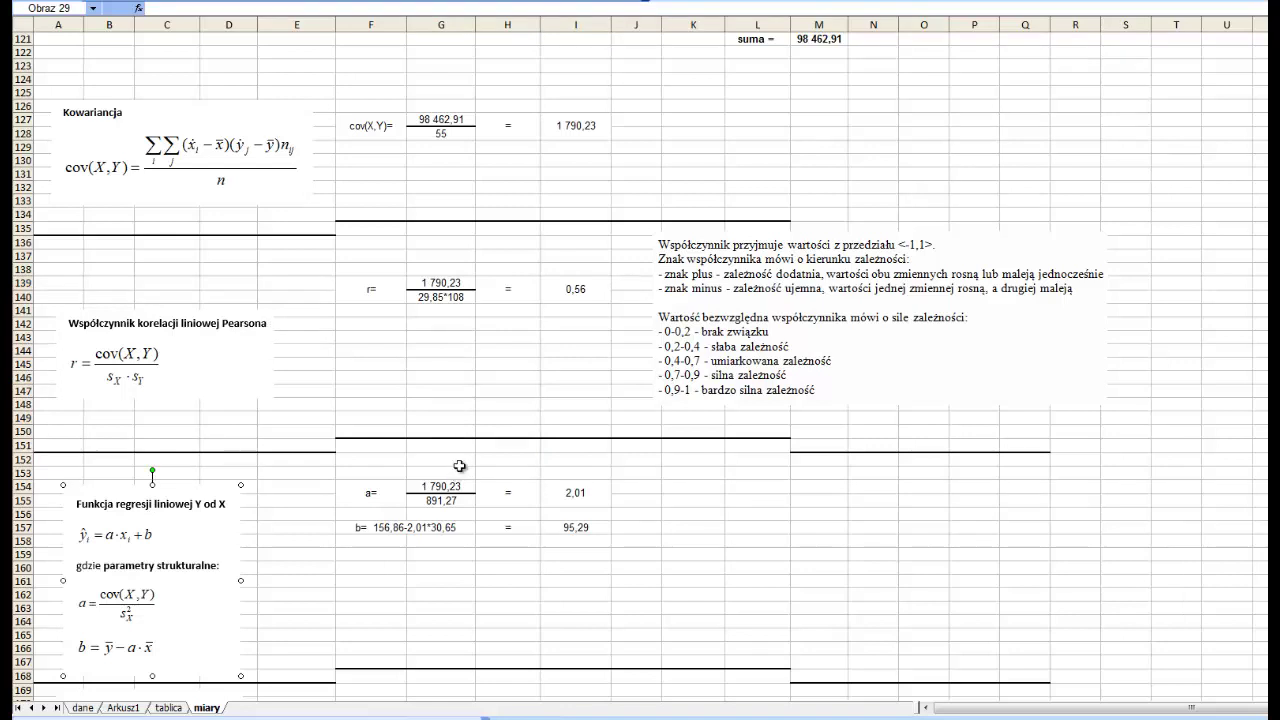
click(572, 289)
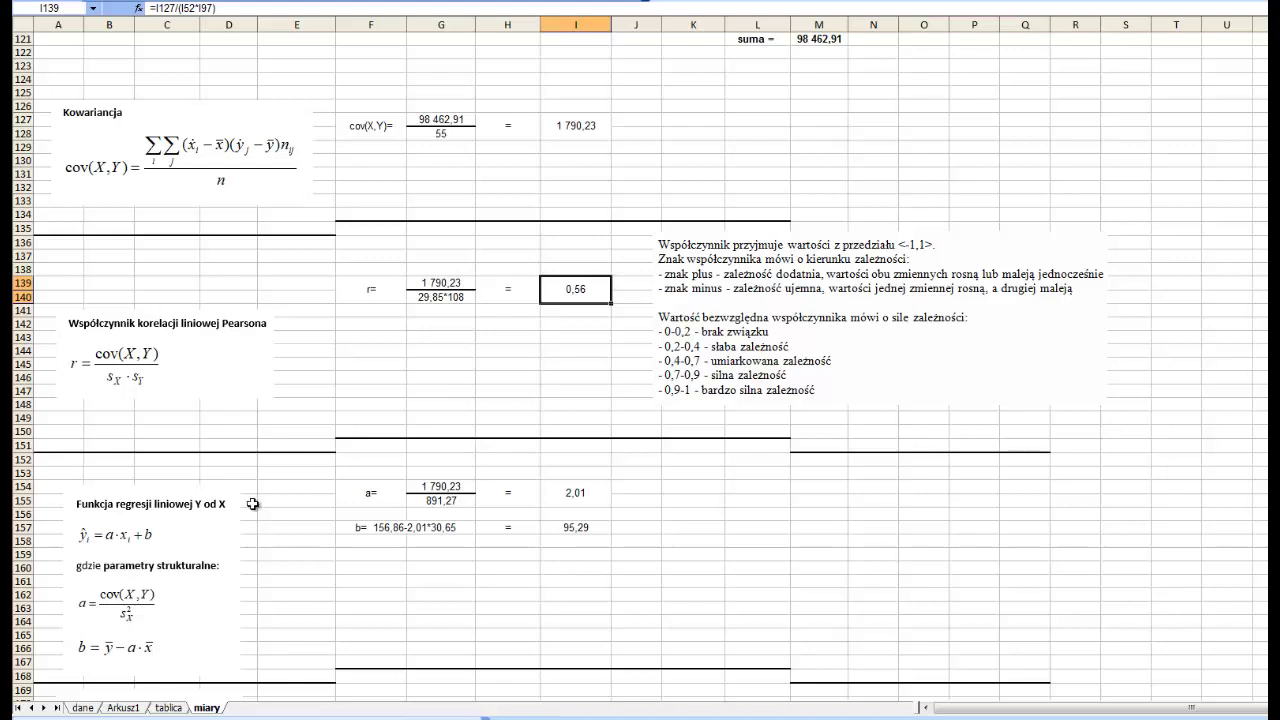
Step: Inspect the covariance formula in I127 and the Y on X regression formulas for a in I154 and b in I157
scroll(246, 527, down, 2)
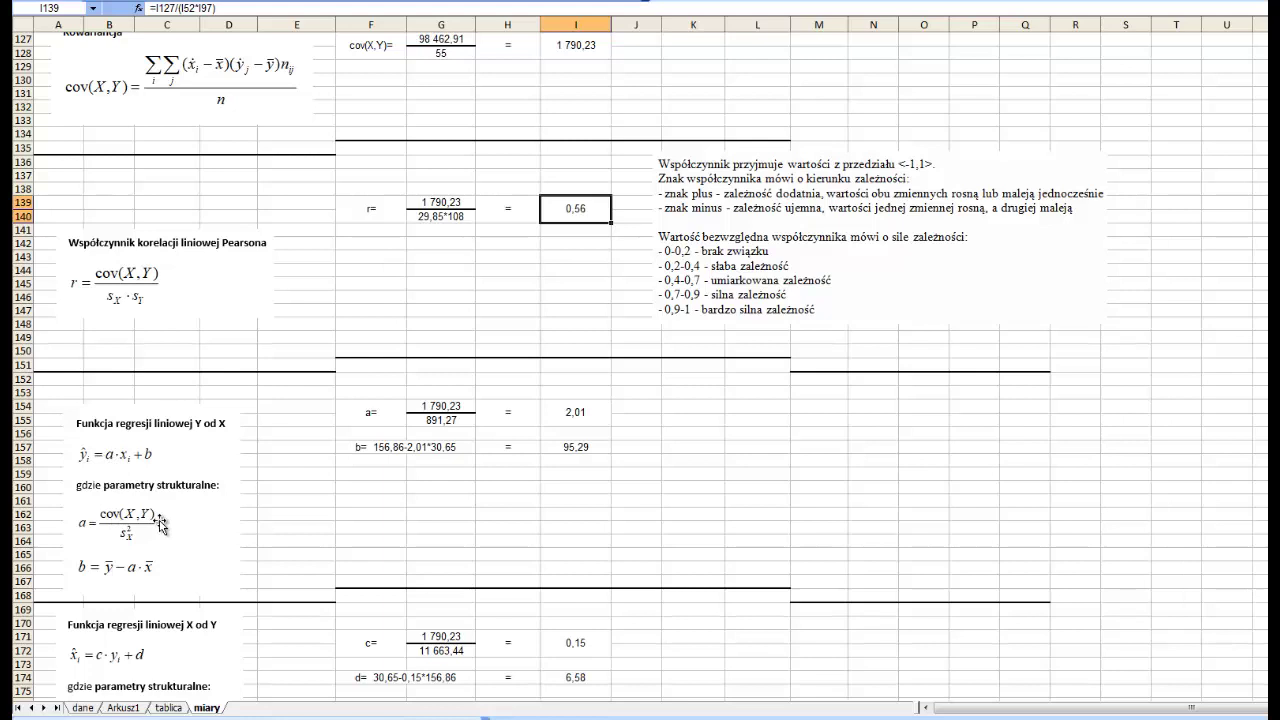
click(604, 56)
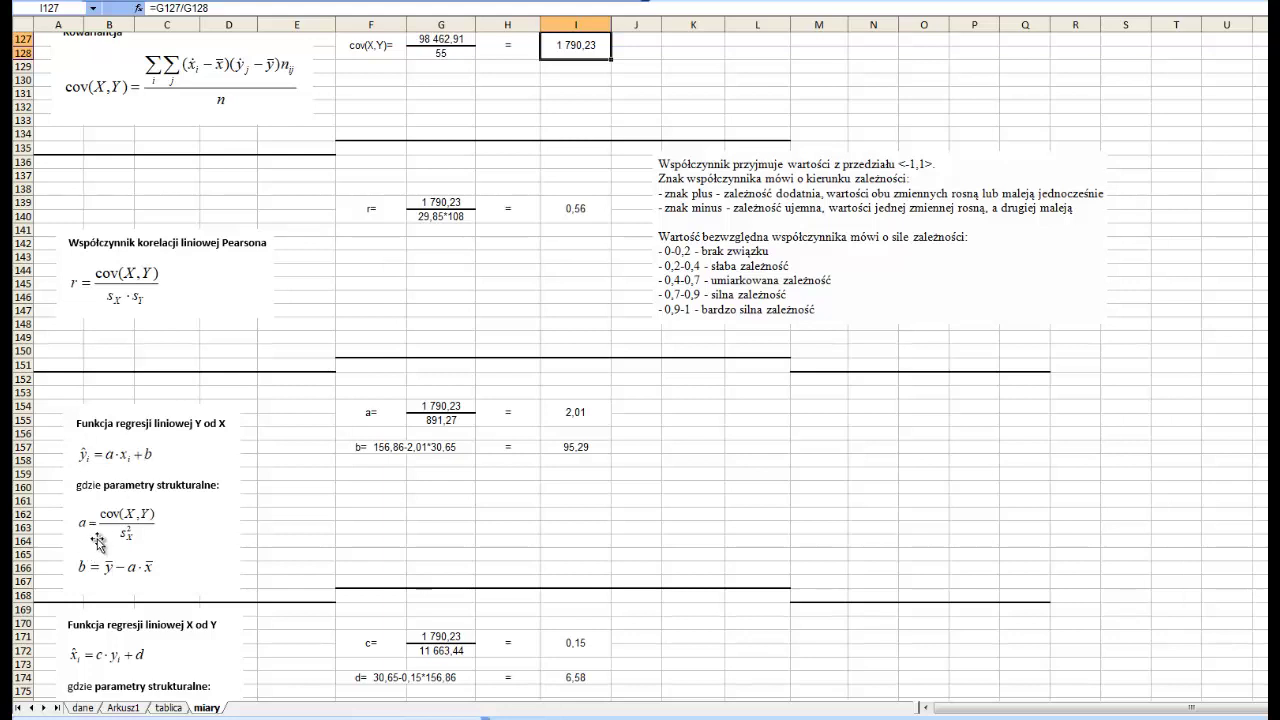
click(568, 414)
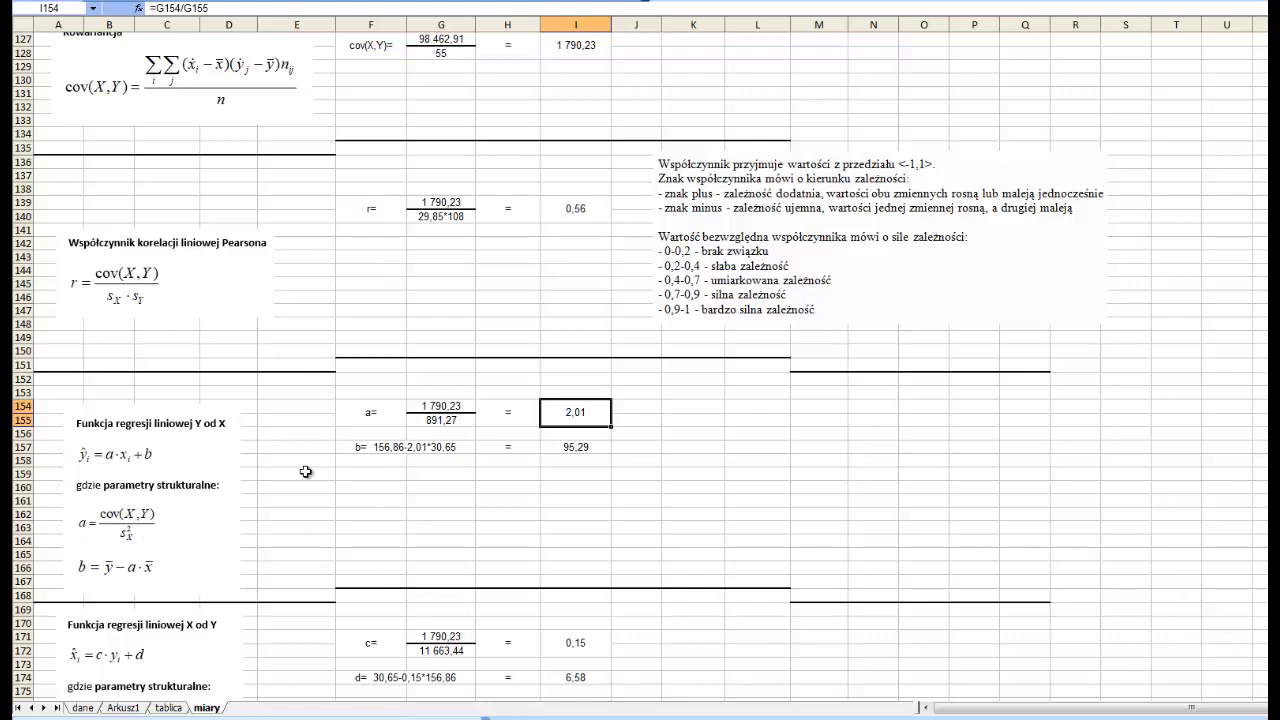
click(576, 447)
double_click(576, 447)
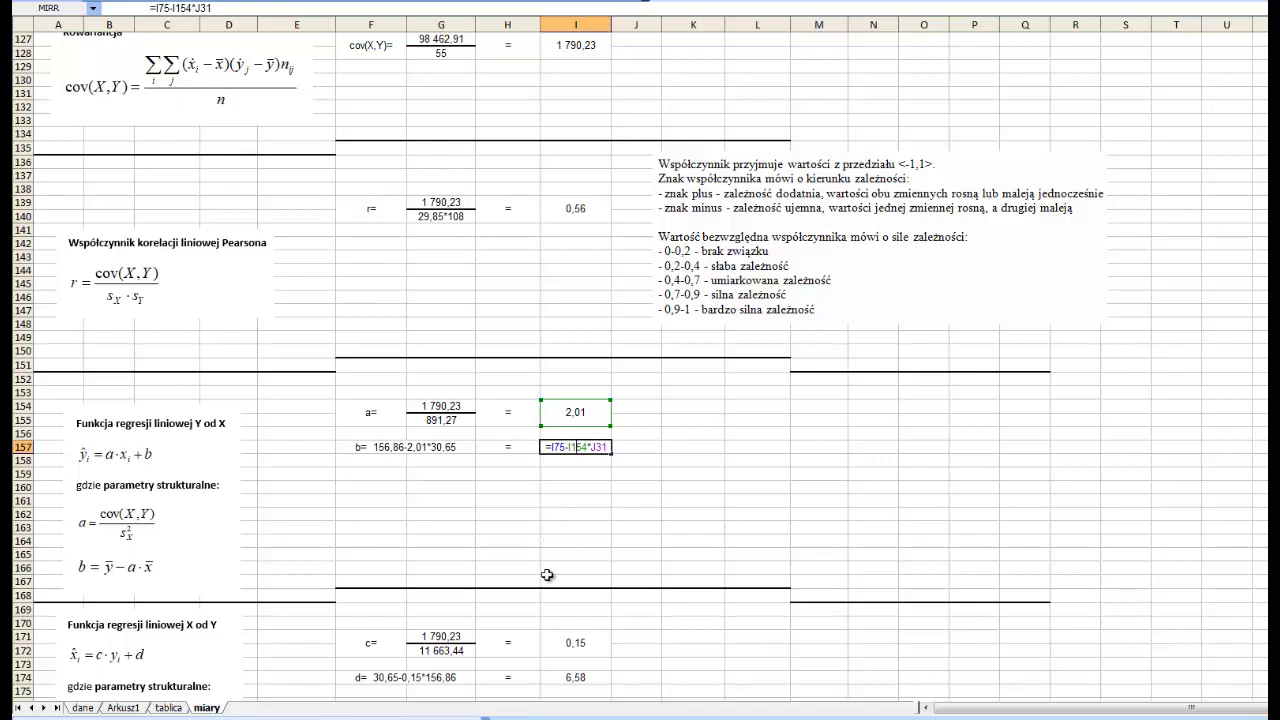
key(Escape)
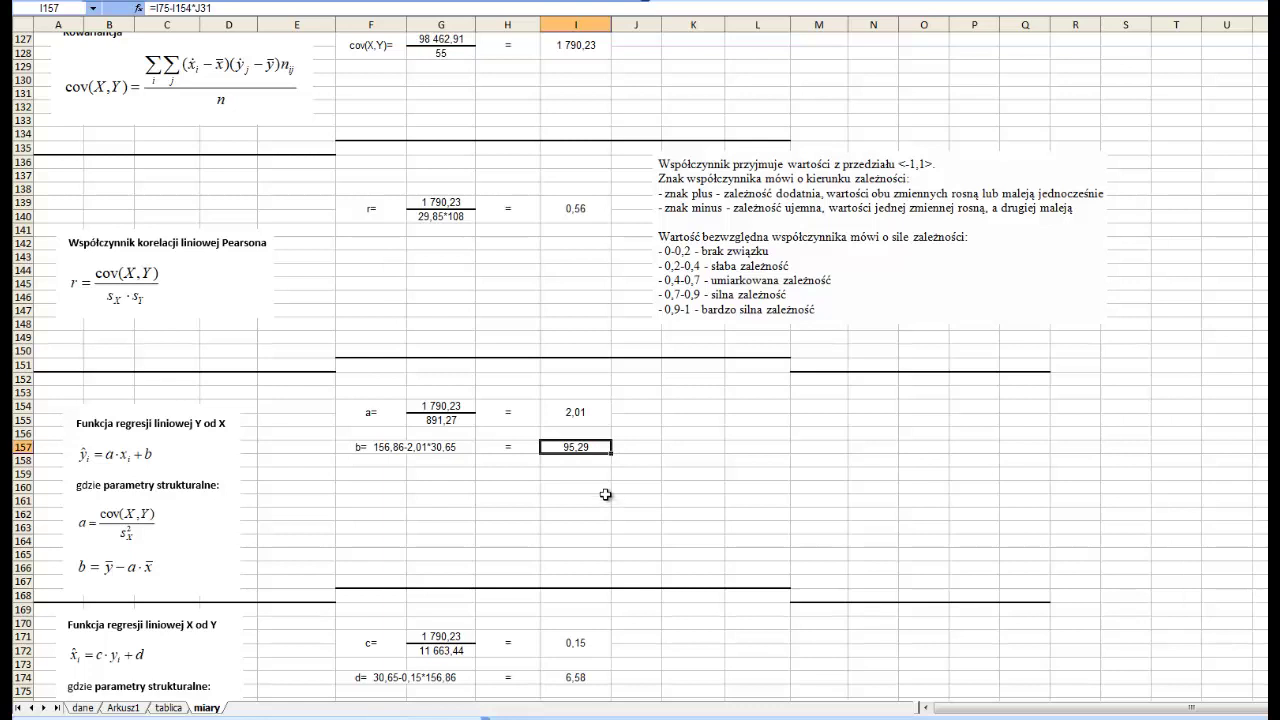
Step: Review the linear regression of X on Y, checking the Pearson coefficient in I139 and the formula for c in I171
scroll(605, 494, down, 3)
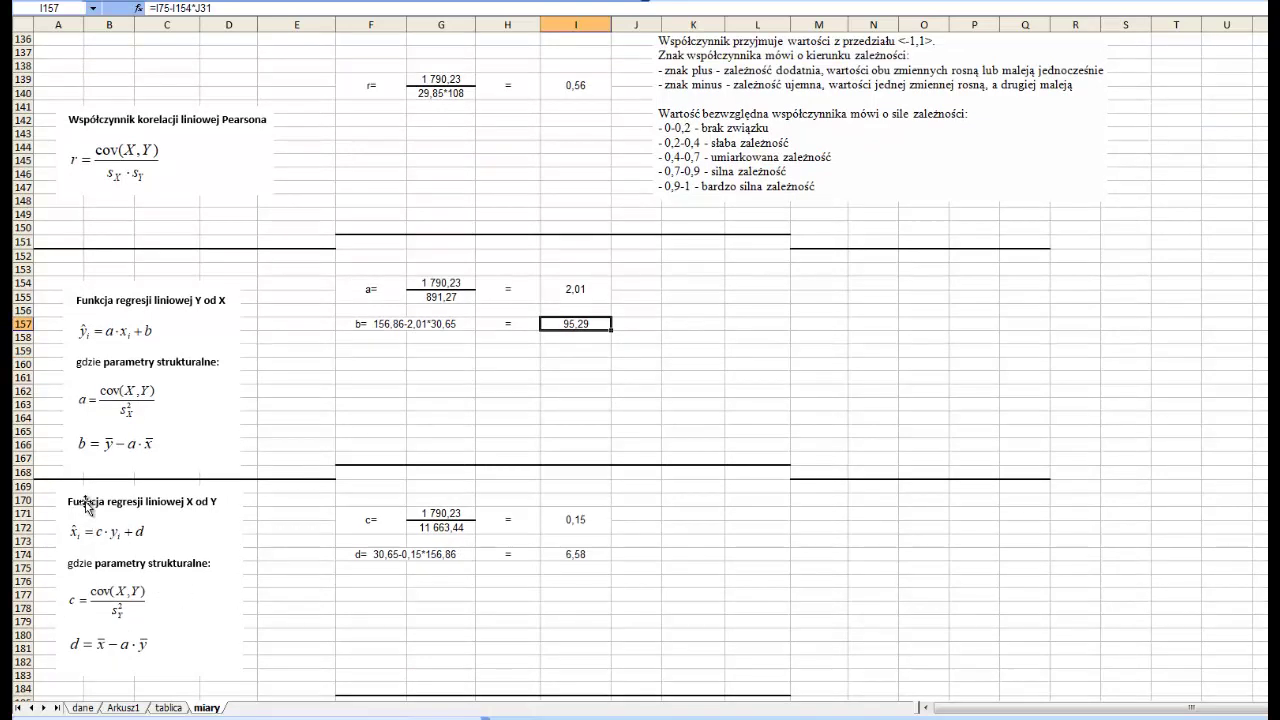
click(580, 92)
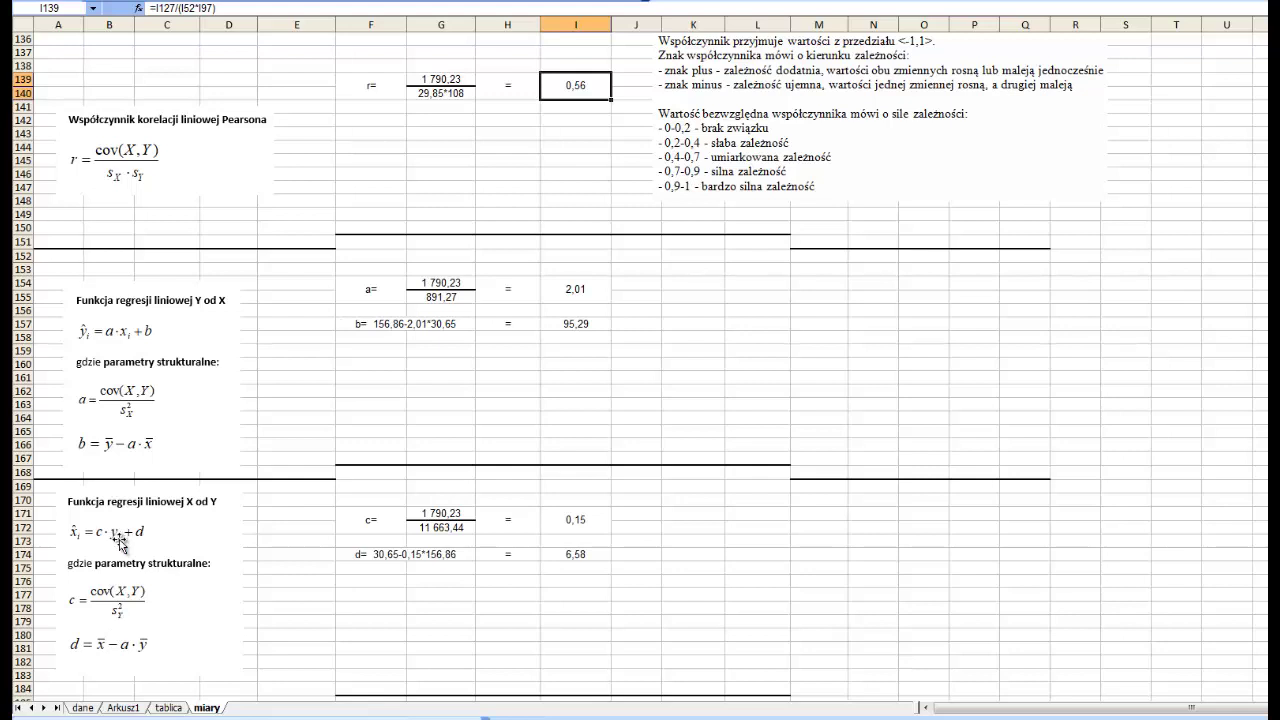
click(594, 521)
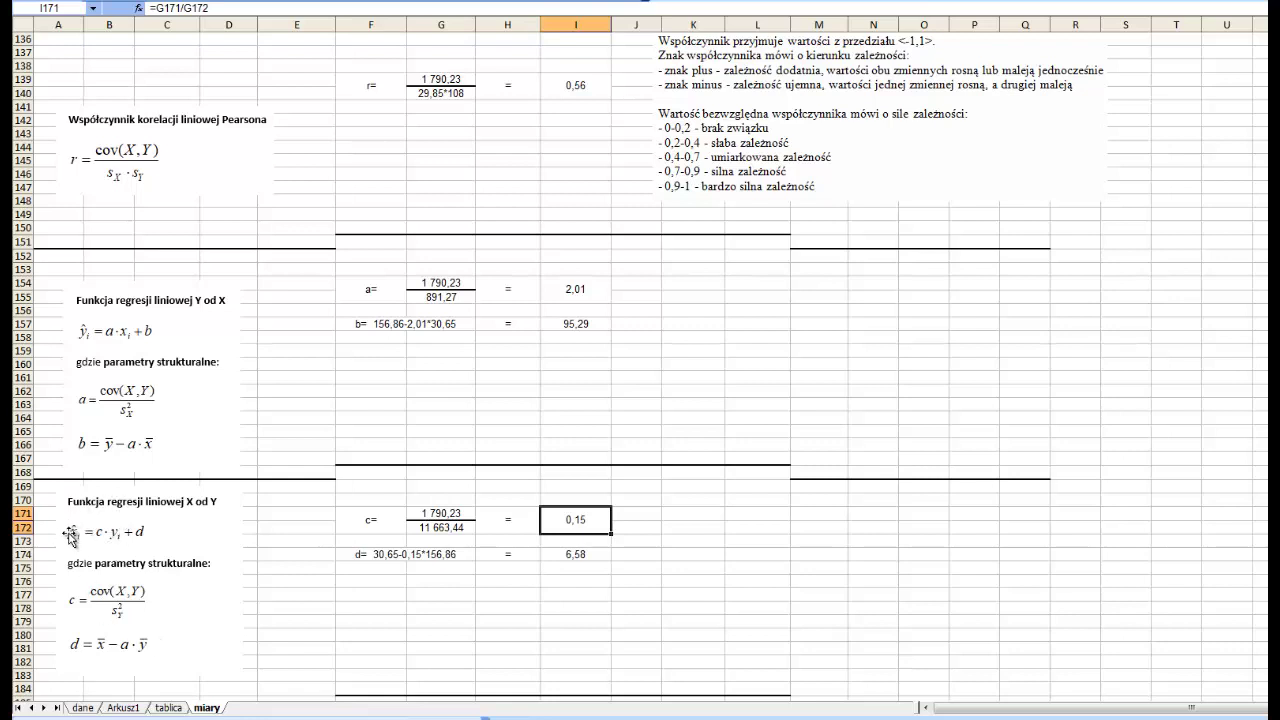
click(403, 620)
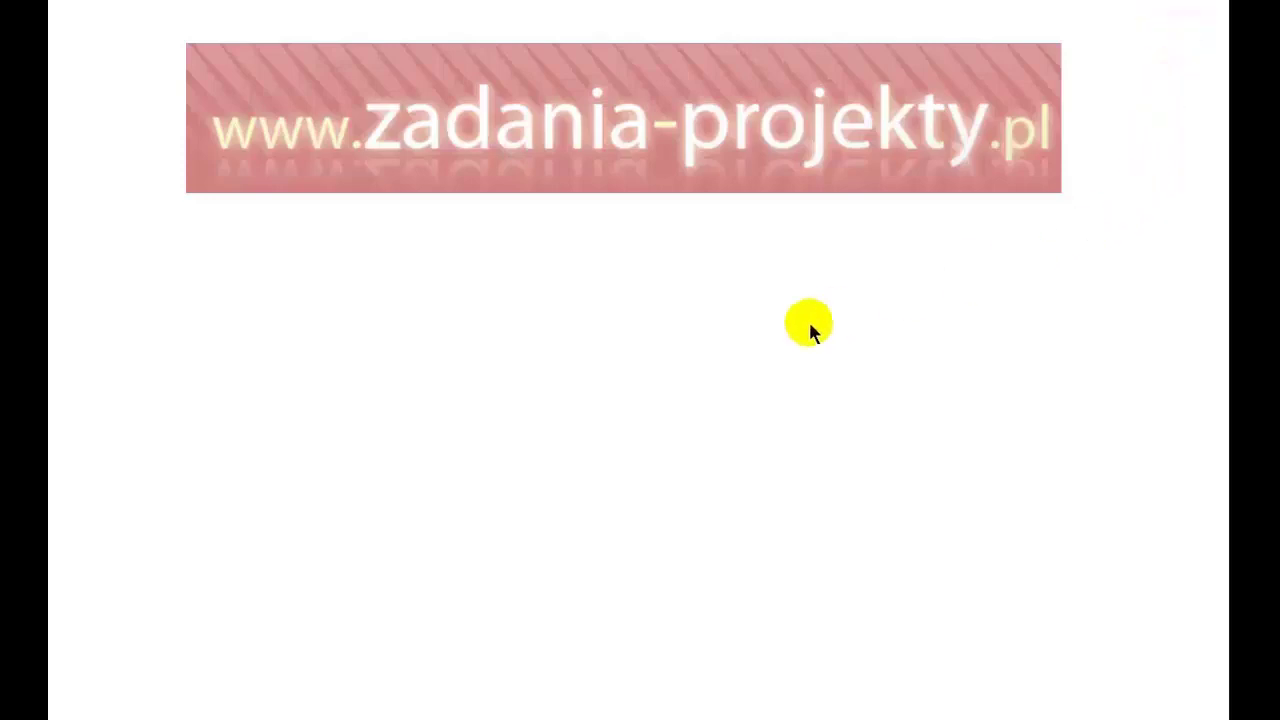
Step: Switch to the YouTube channel page and view its list of uploaded videos
click(471, 210)
click(456, 250)
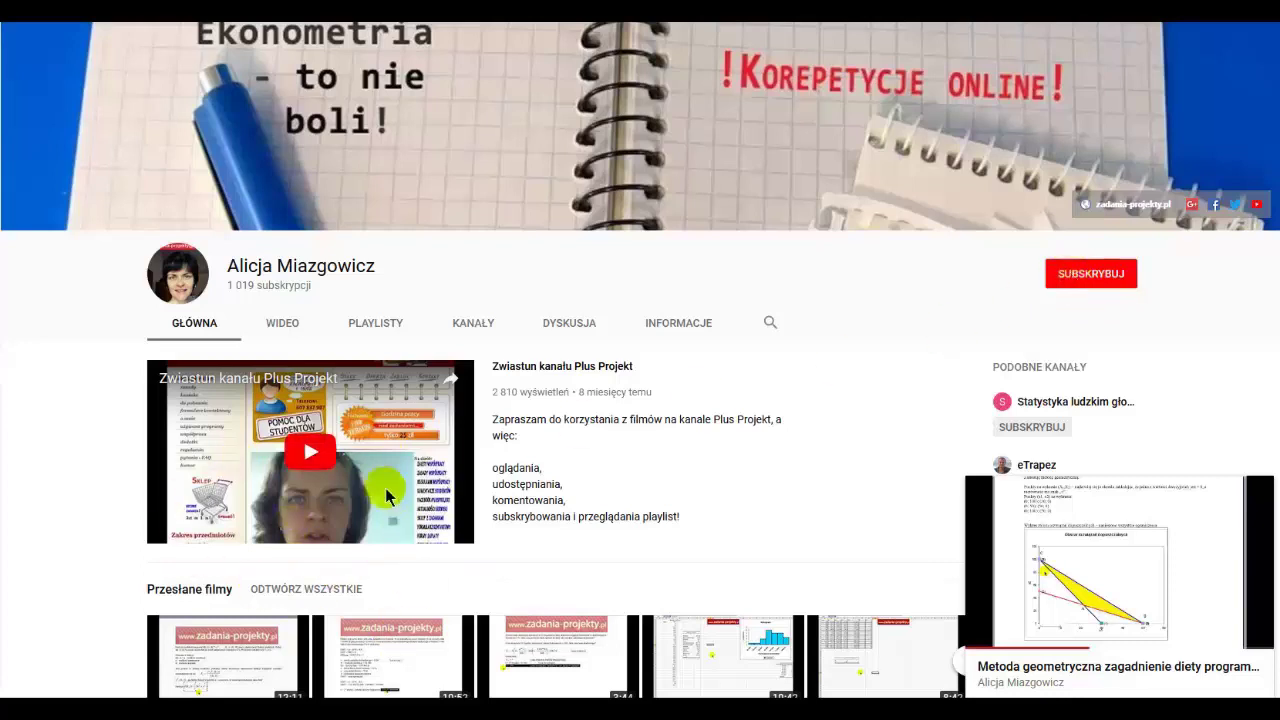
click(286, 323)
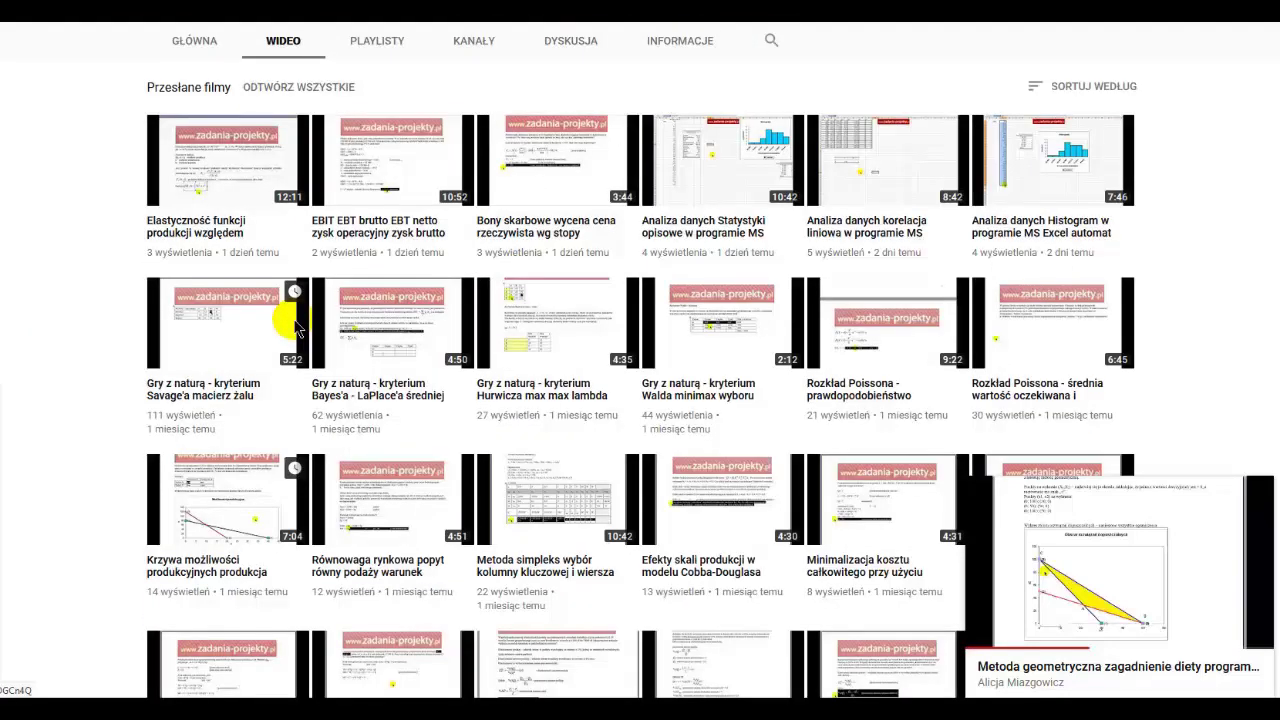